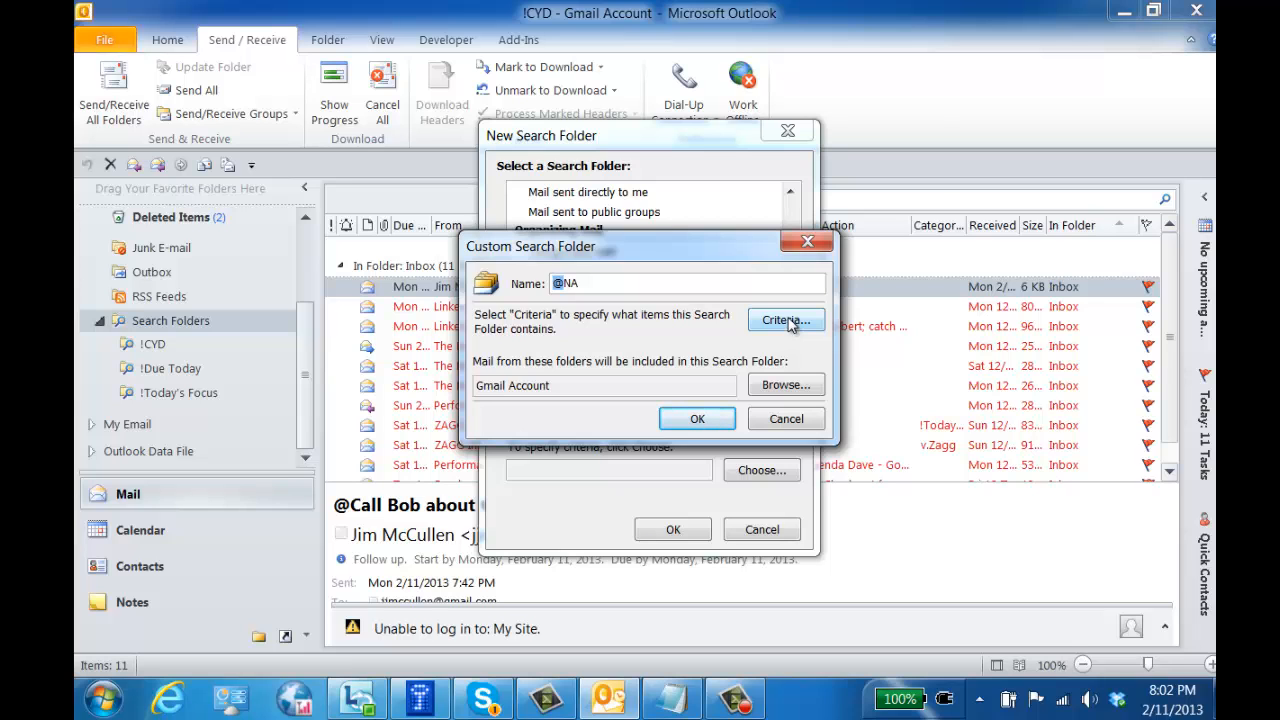
left_click(788, 321)
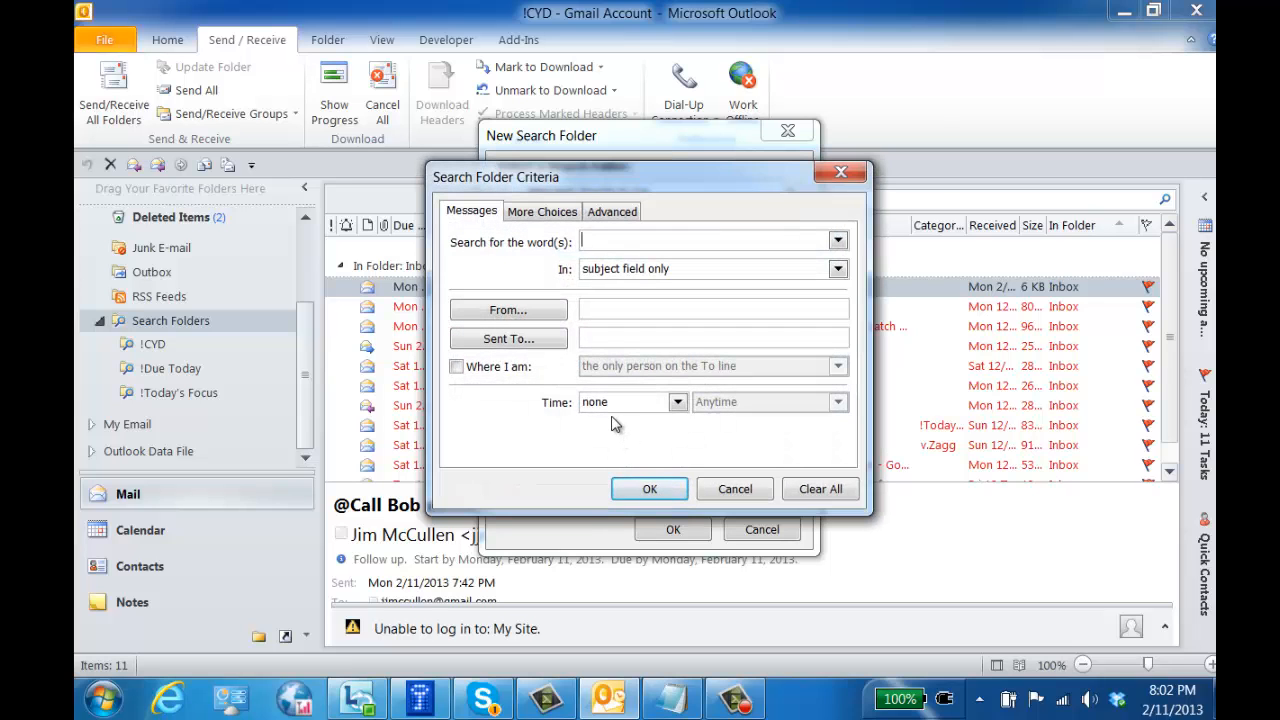
left_click(549, 213)
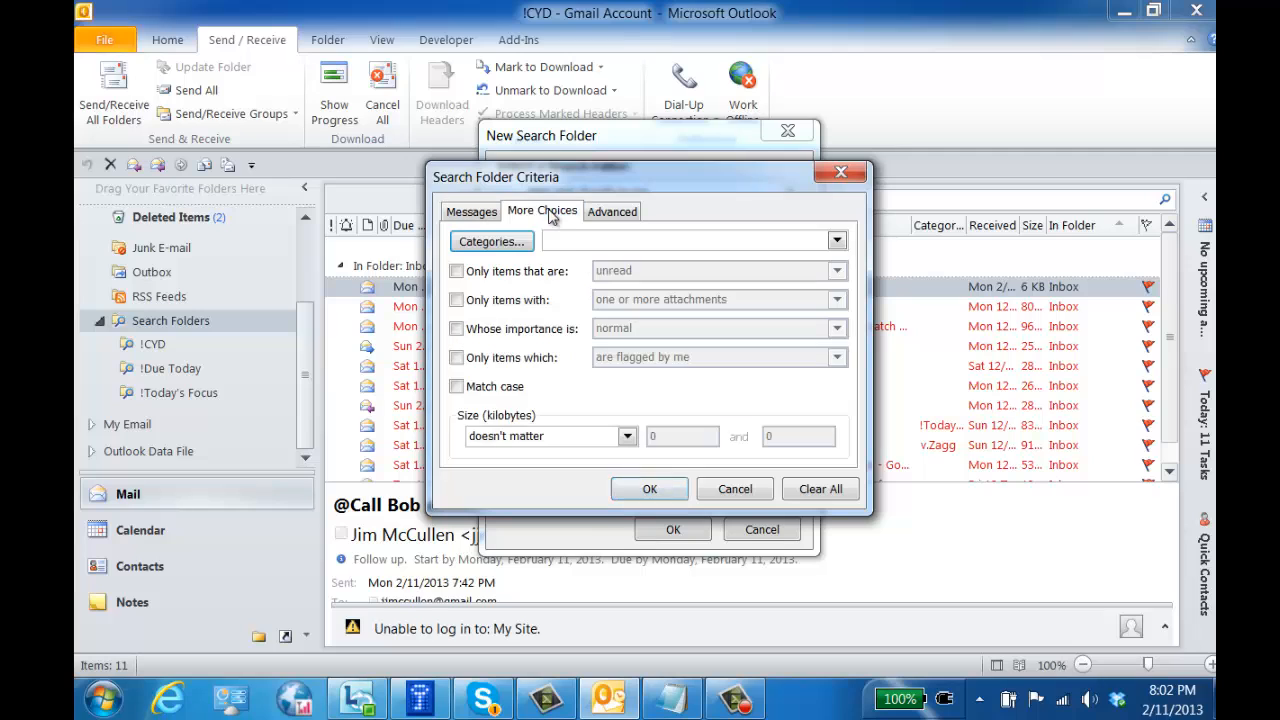
left_click(457, 358)
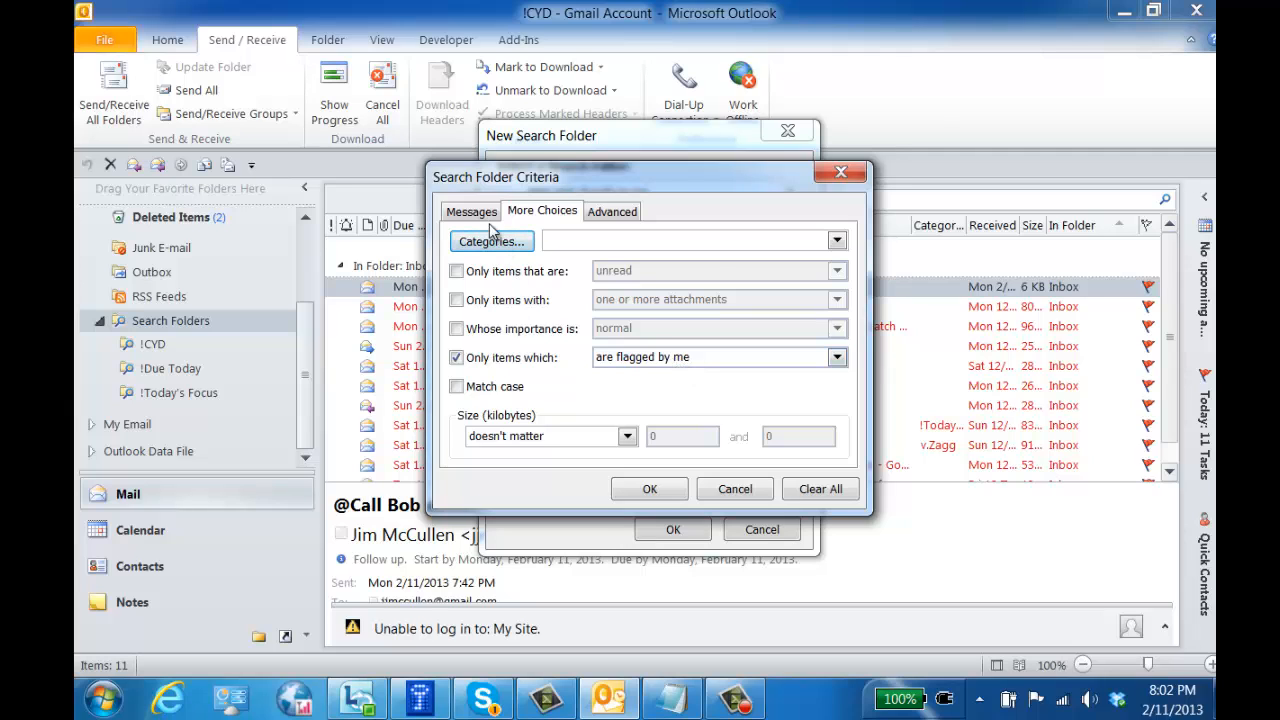
left_click(624, 213)
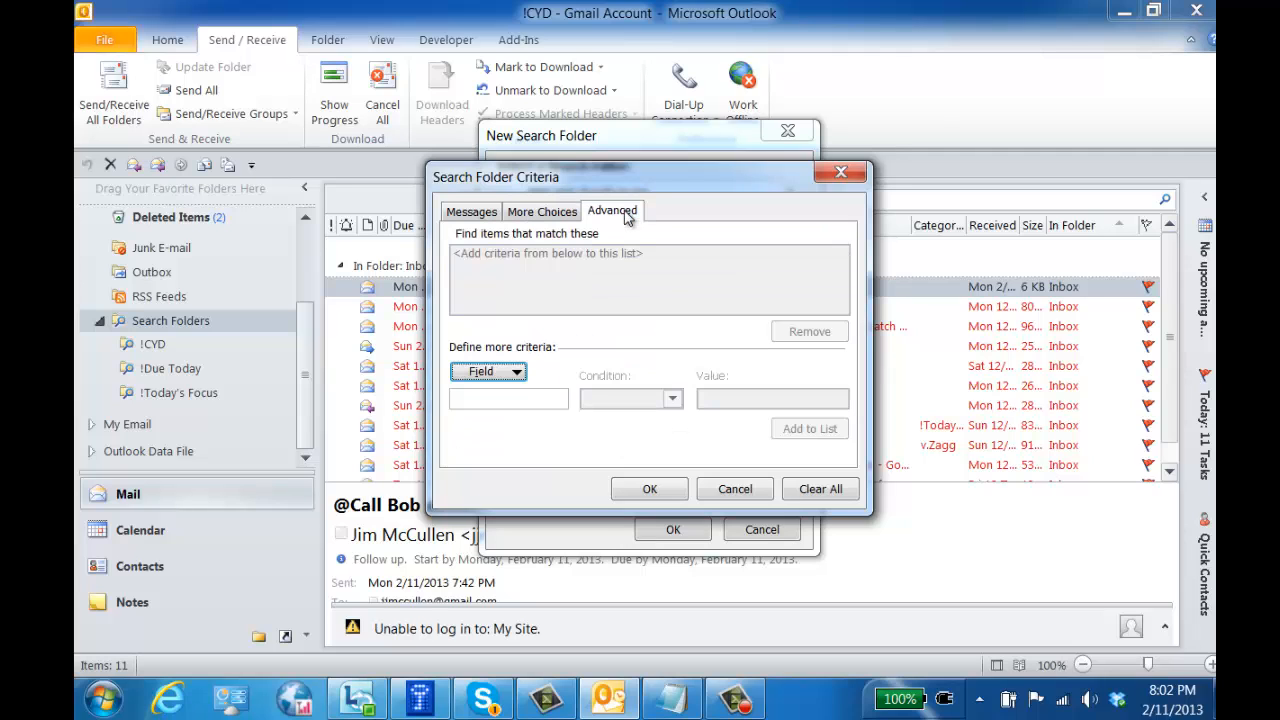
left_click(512, 378)
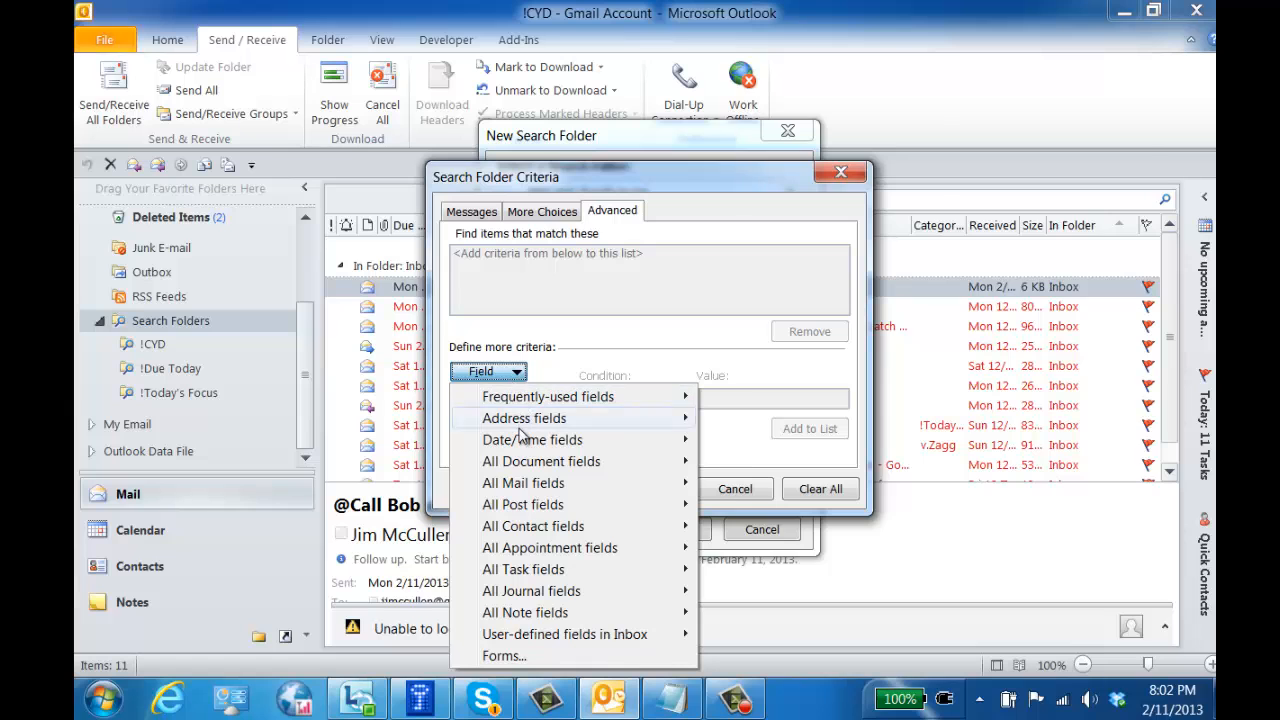
mouse_move(530, 483)
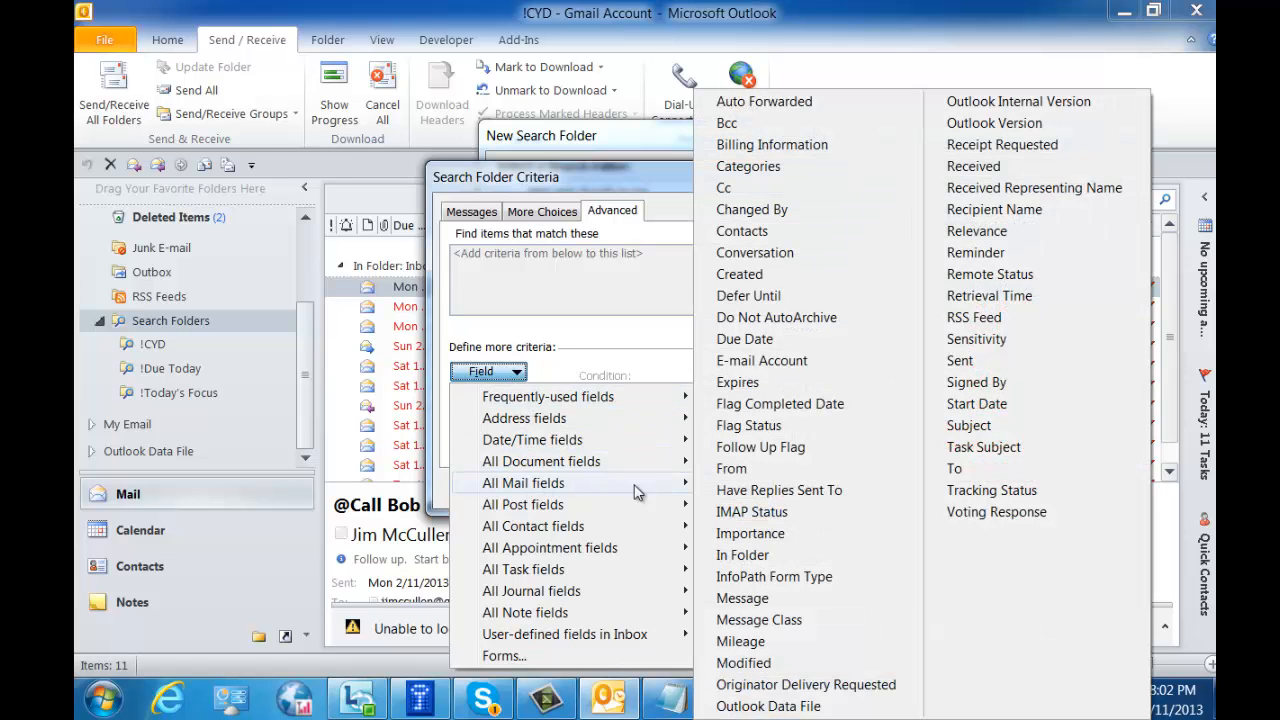
left_click(790, 231)
left_click(672, 398)
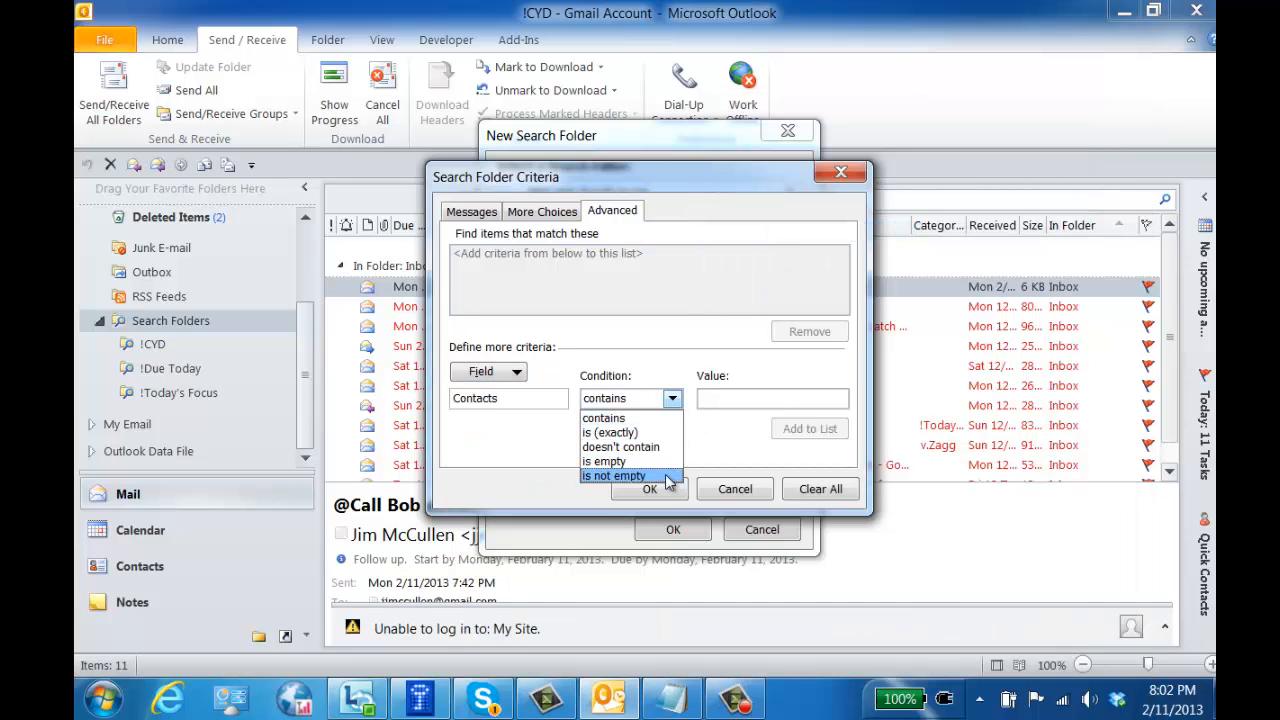
left_click(668, 476)
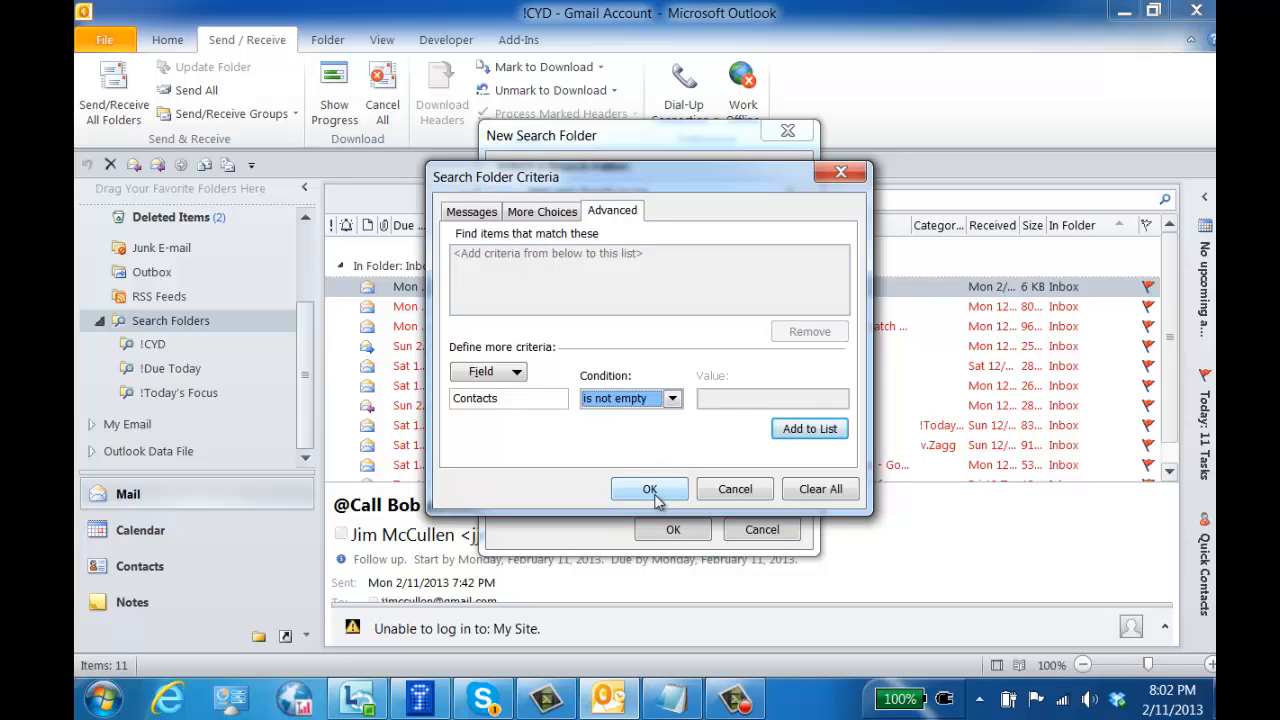
left_click(657, 489)
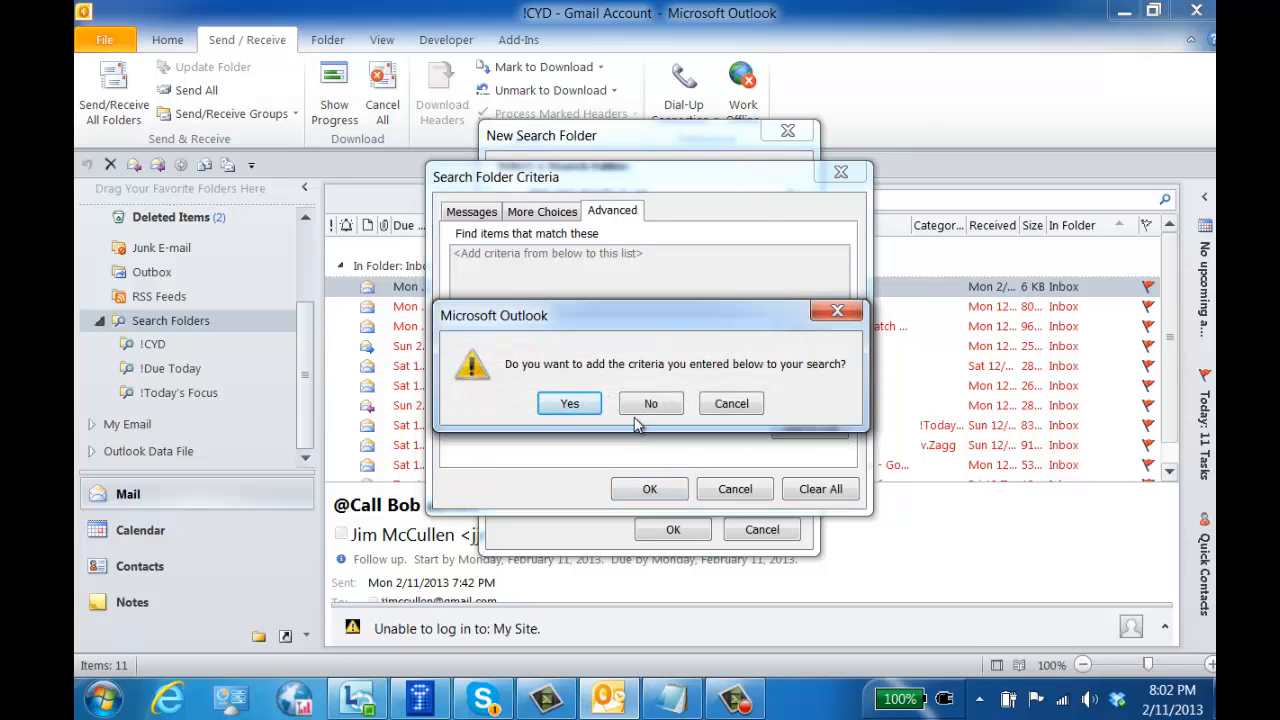
left_click(571, 403)
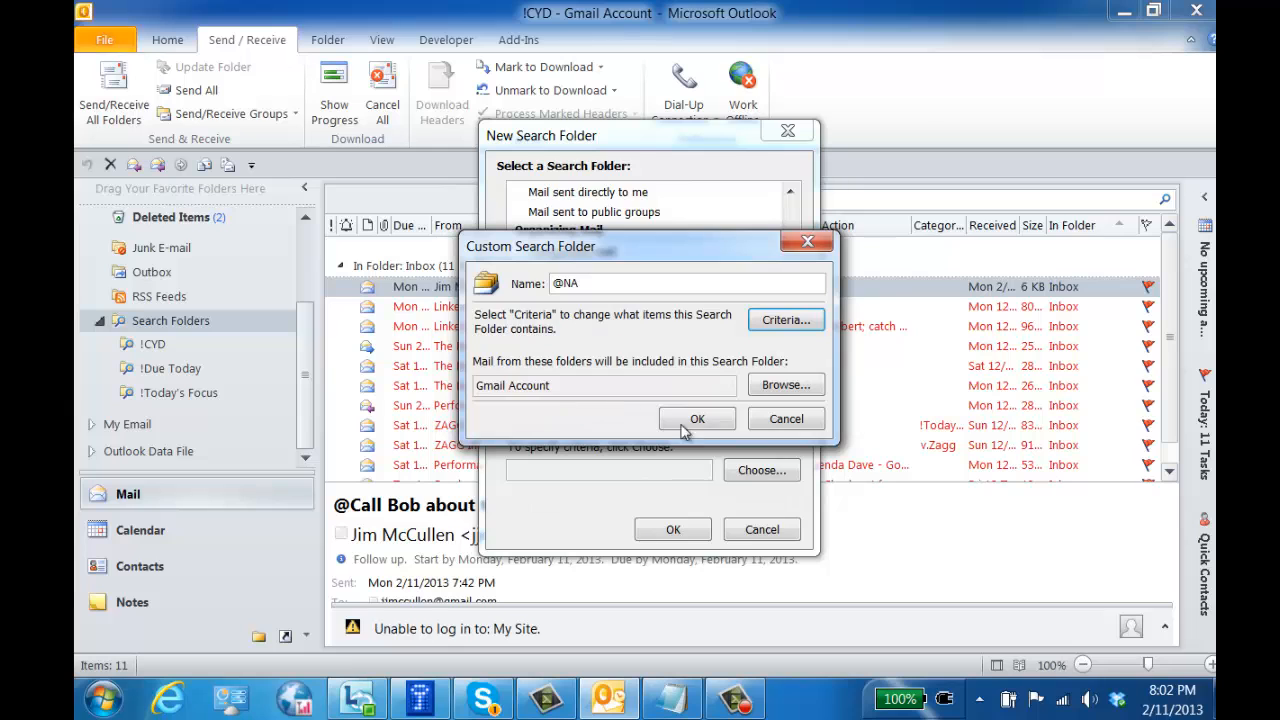
left_click(786, 385)
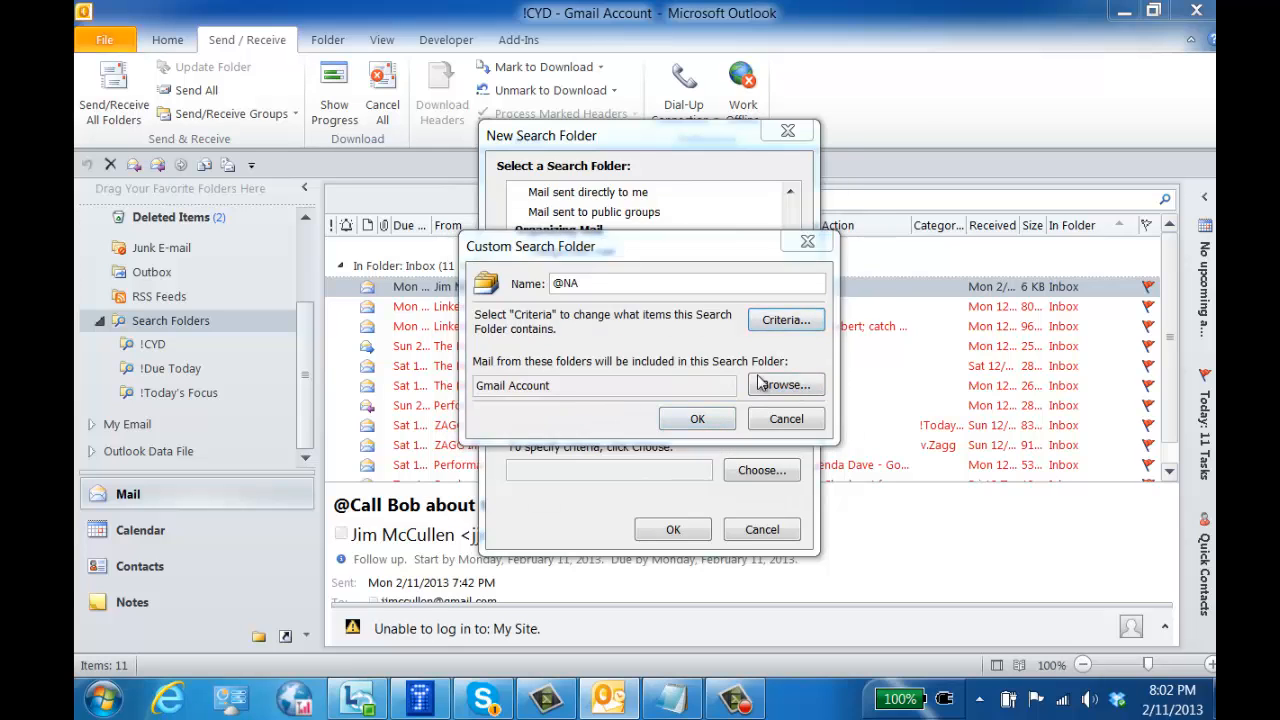
left_click(527, 235)
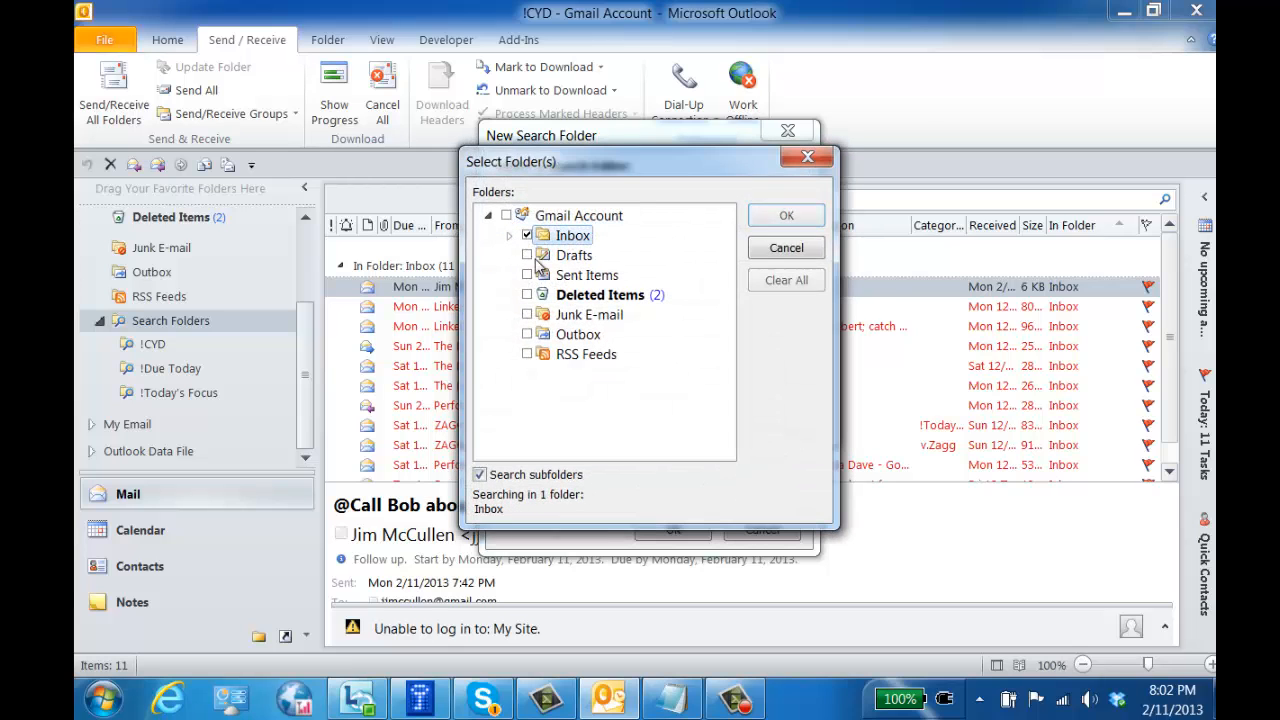
left_click(527, 274)
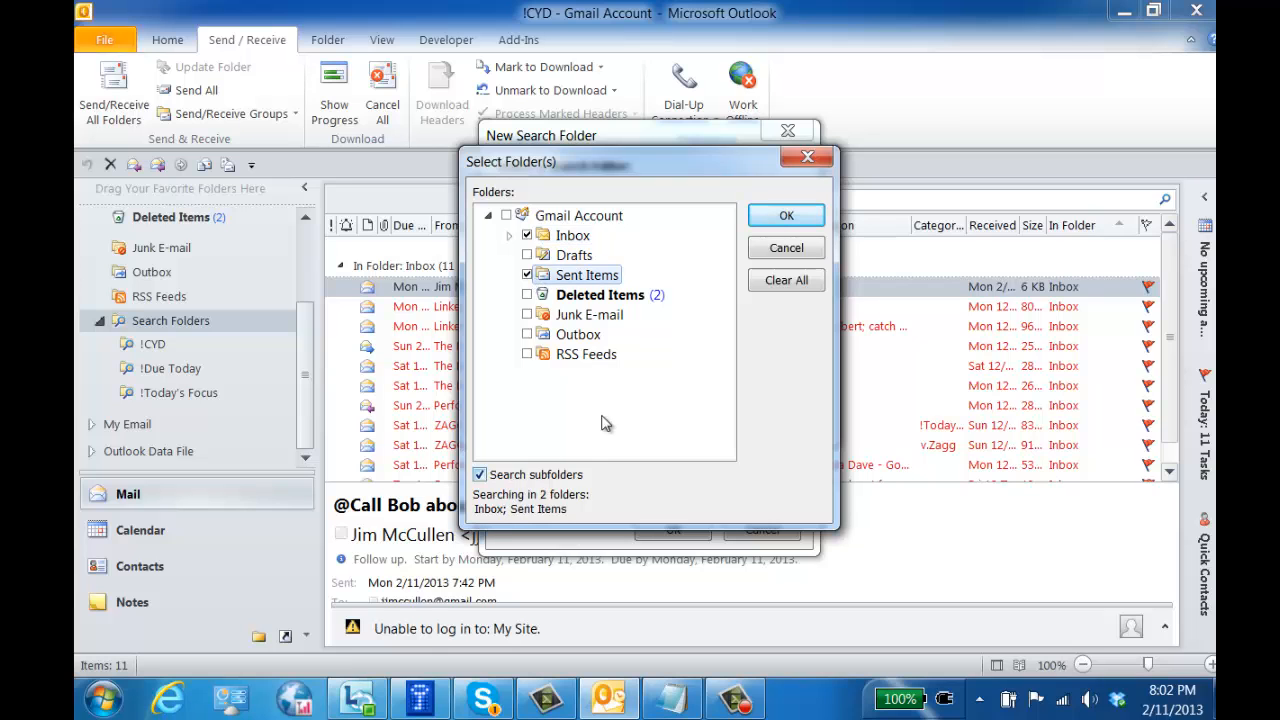
left_click(803, 216)
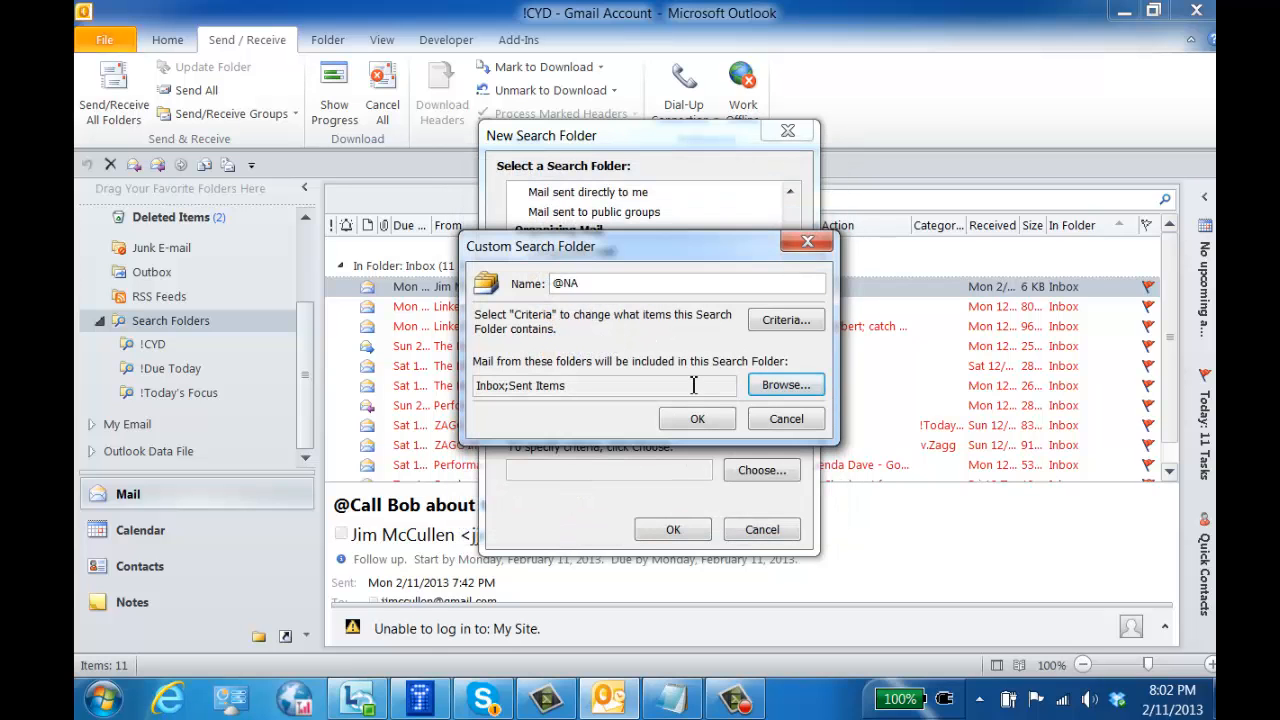
left_click(700, 420)
left_click(673, 530)
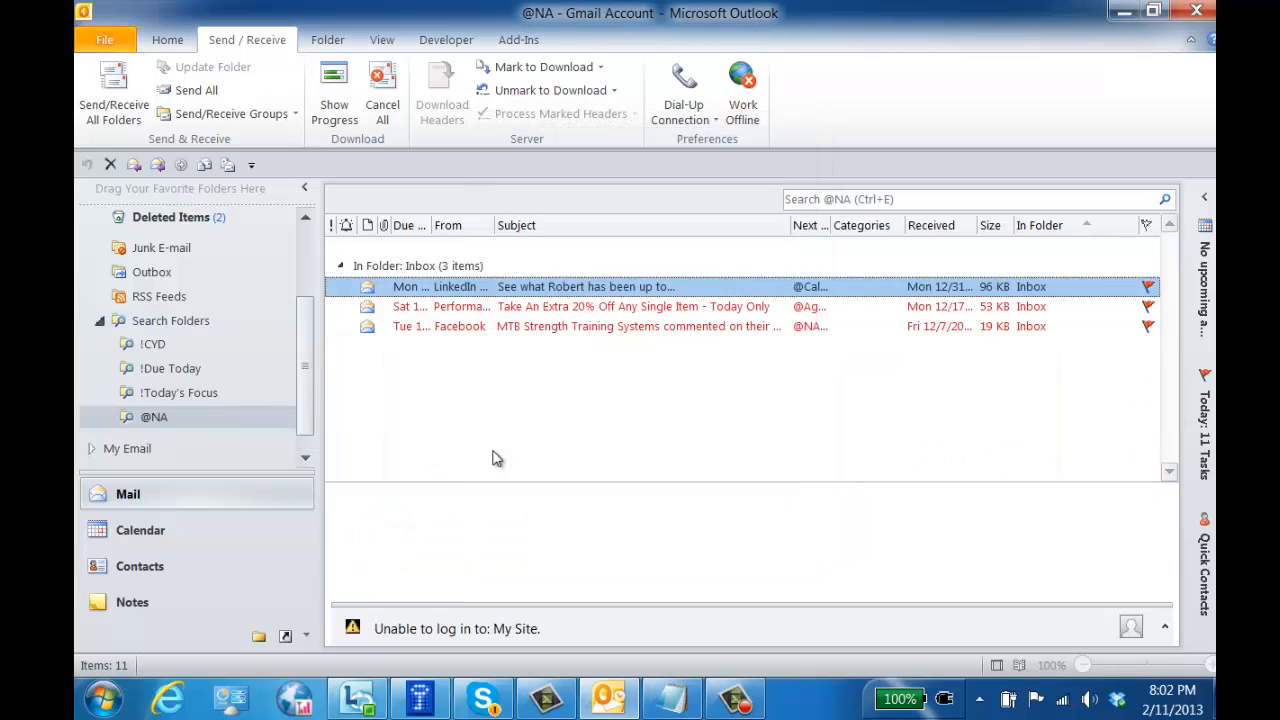
left_click_drag(832, 222, 922, 225)
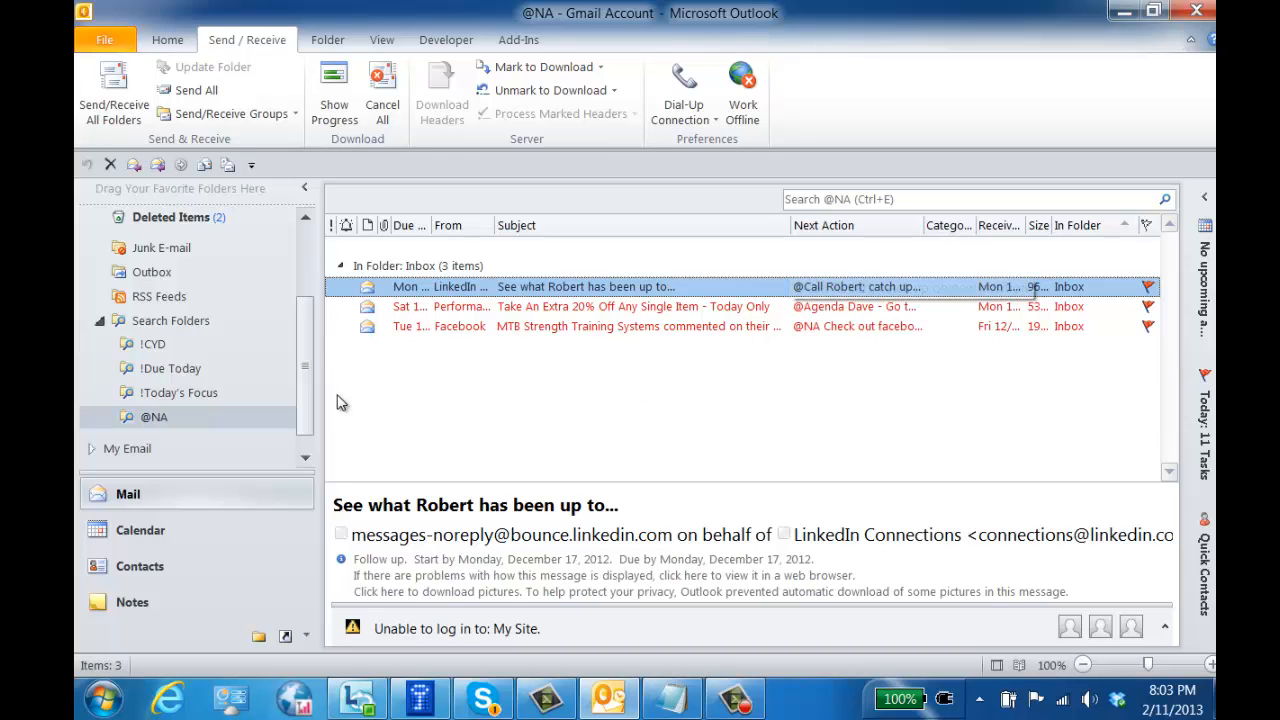
right_click(185, 330)
left_click(320, 334)
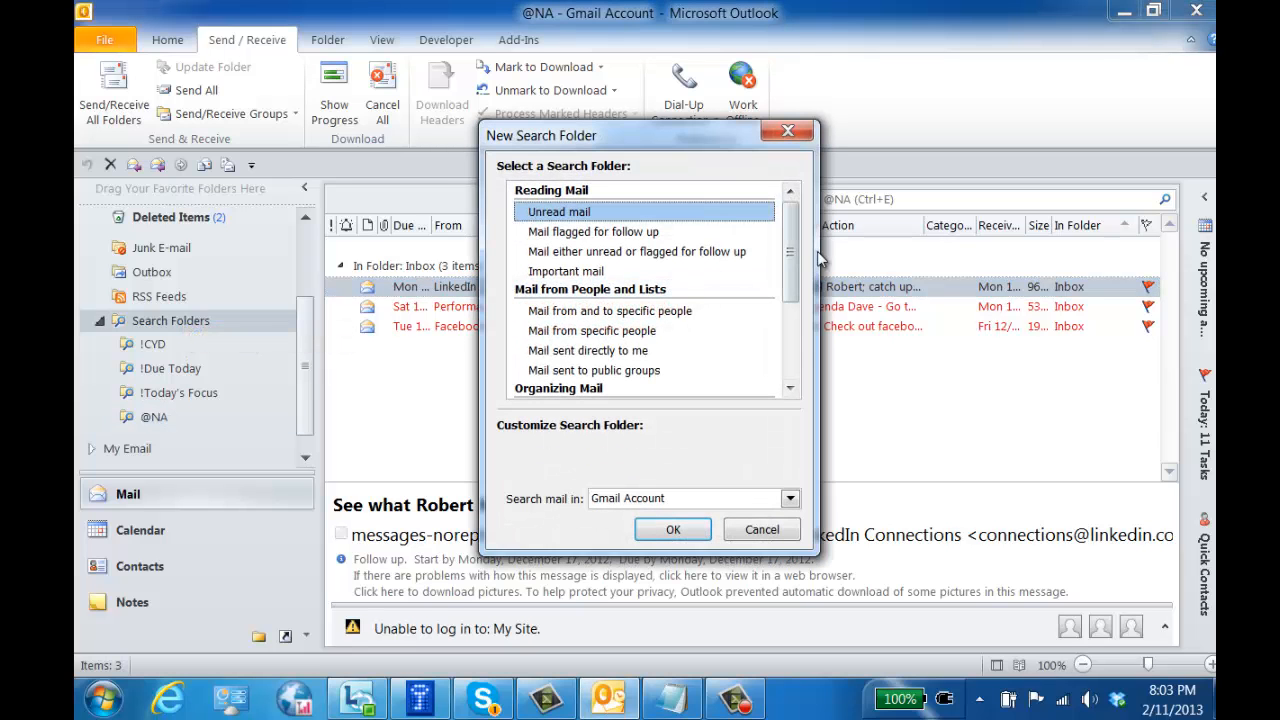
left_click_drag(792, 255, 792, 335)
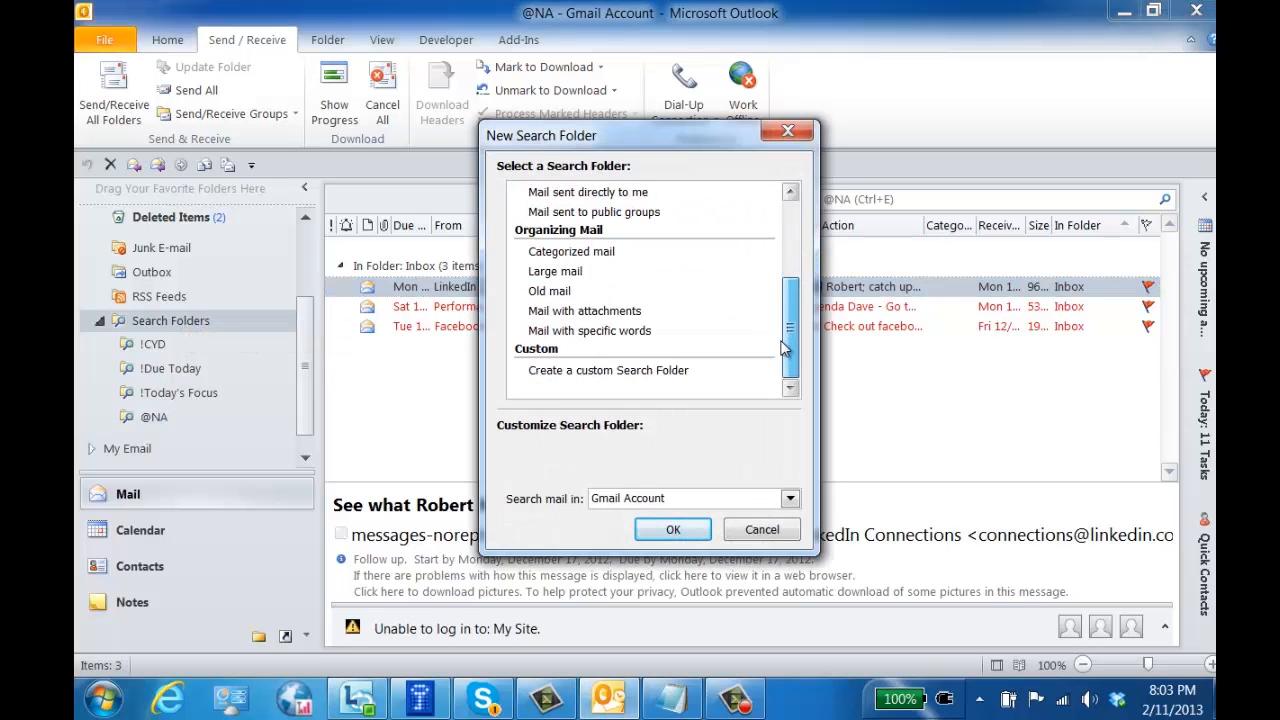
left_click(620, 372)
left_click(757, 470)
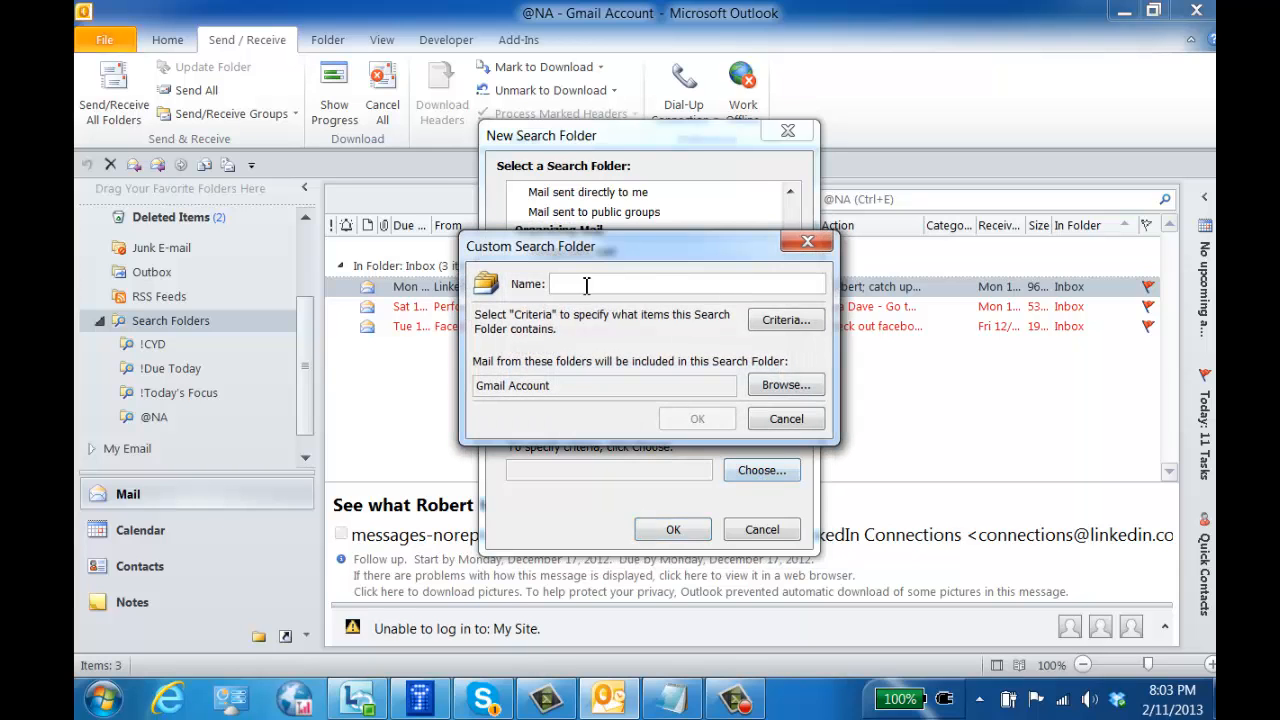
type("@Agenda")
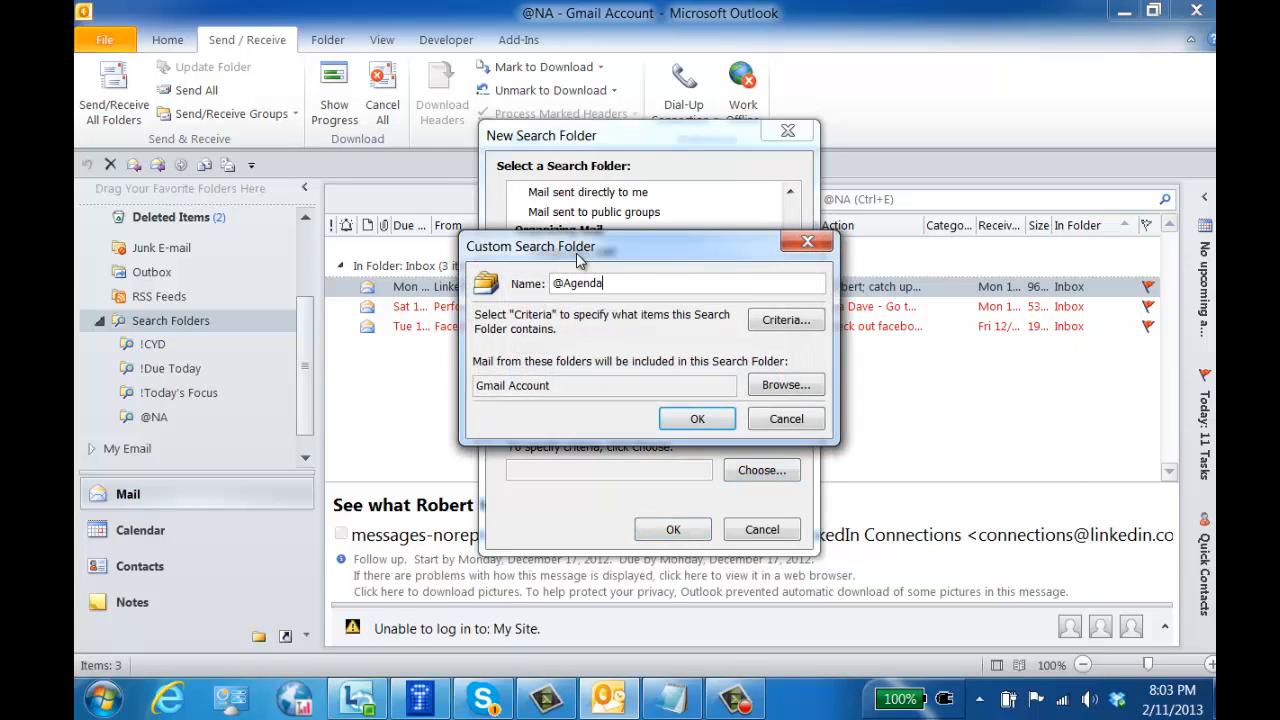
left_click(791, 319)
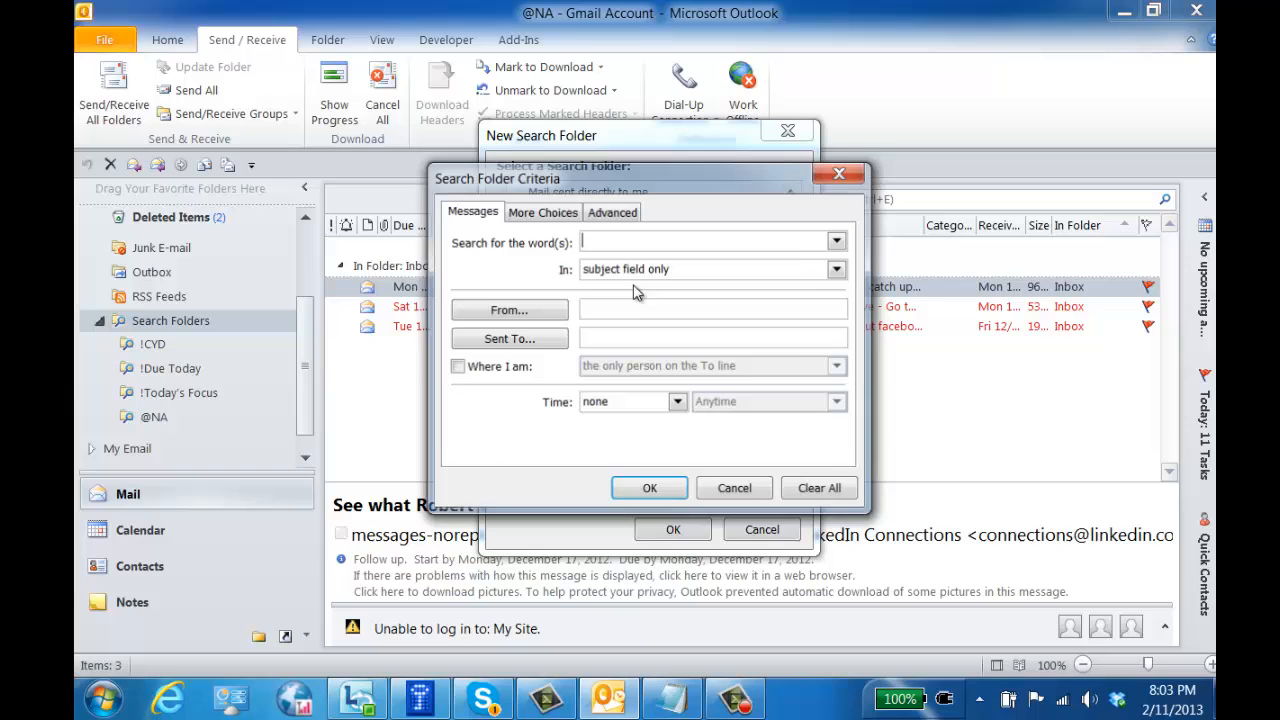
left_click(542, 211)
left_click(457, 358)
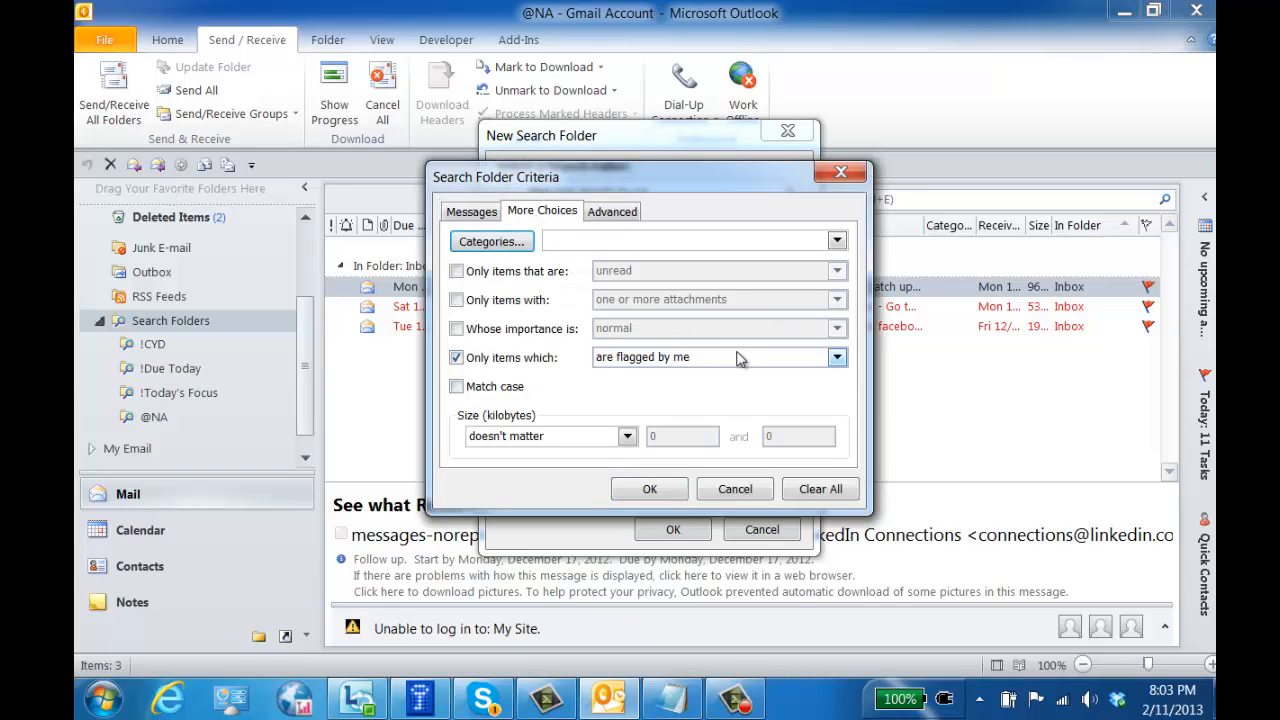
left_click(614, 212)
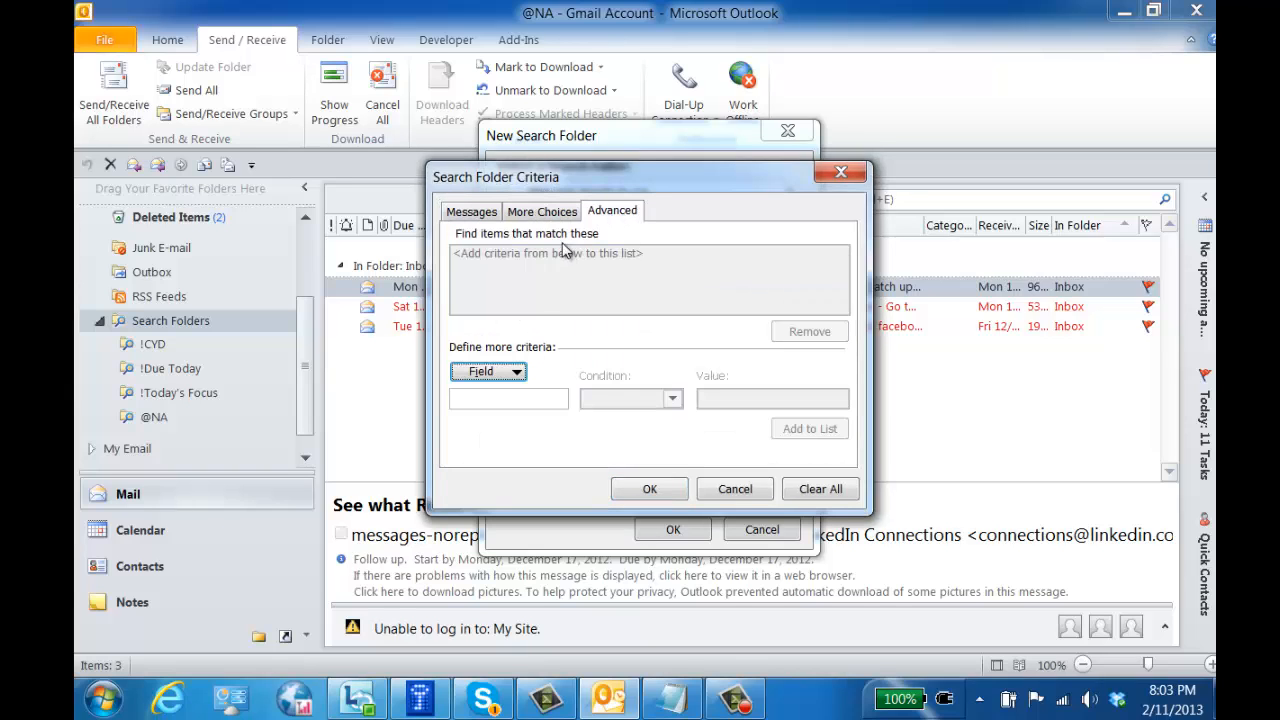
left_click(515, 372)
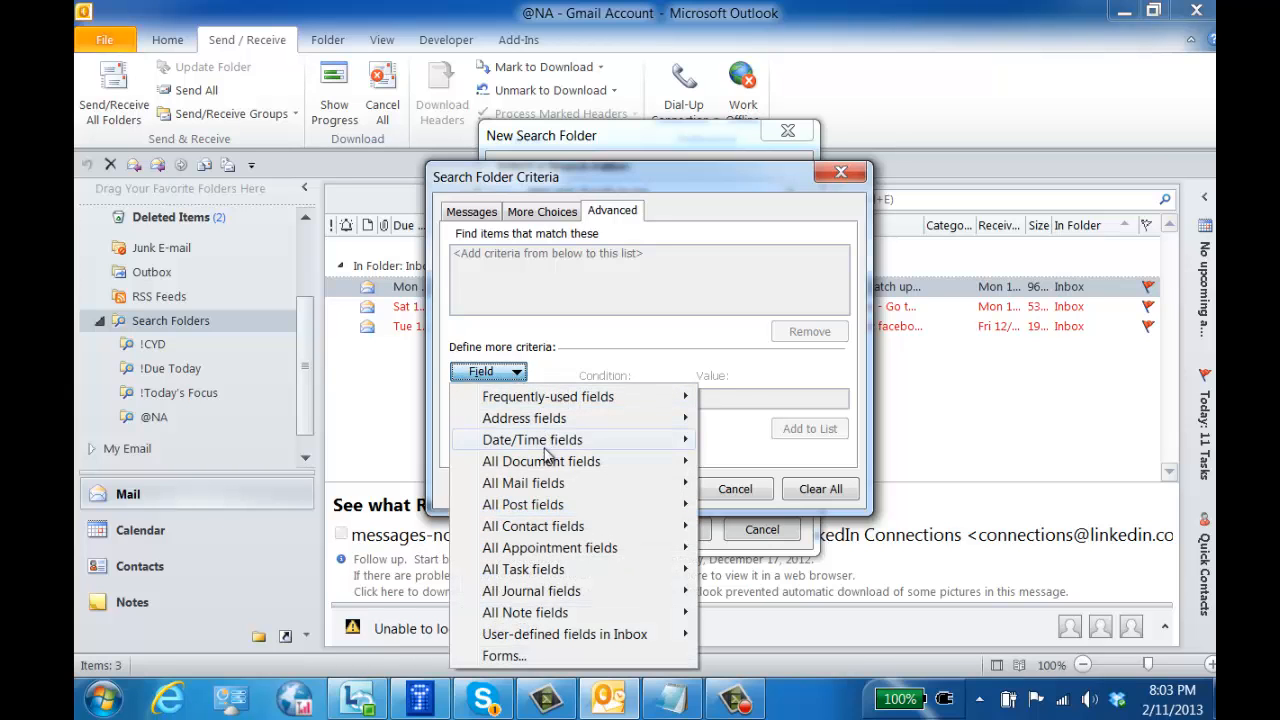
mouse_move(530, 483)
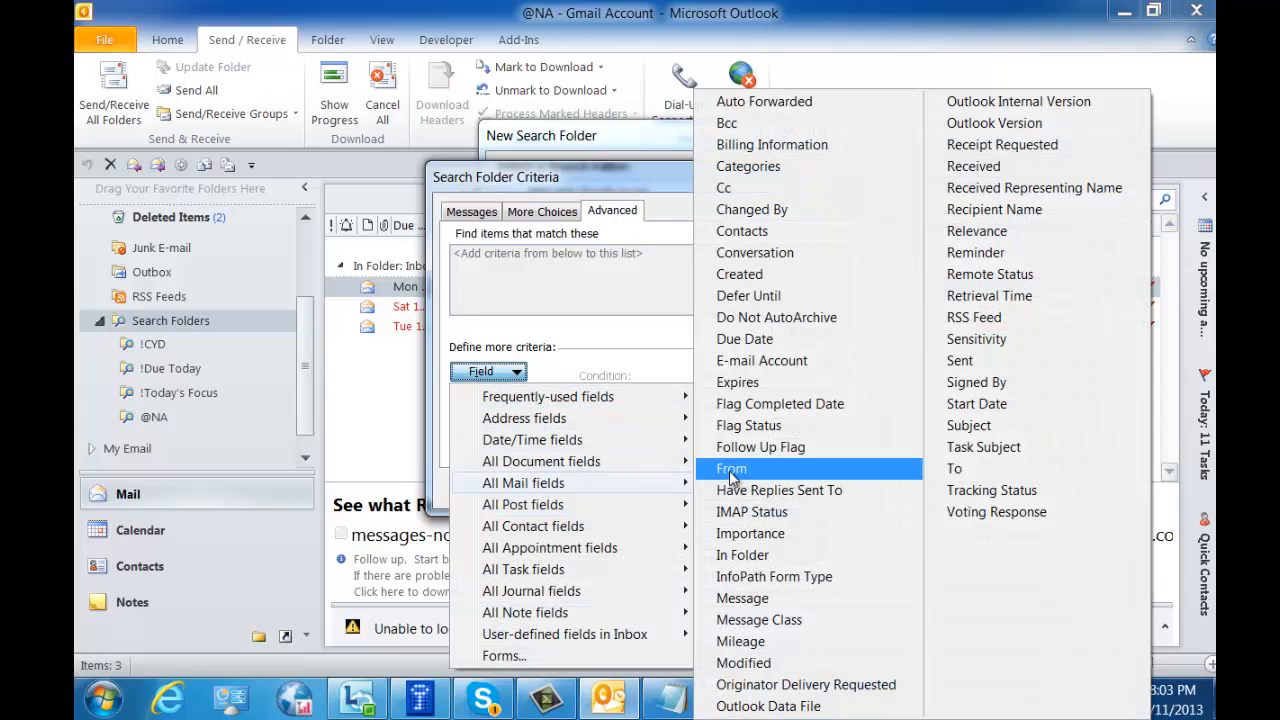
left_click(766, 236)
left_click(738, 399)
type("@Agenda")
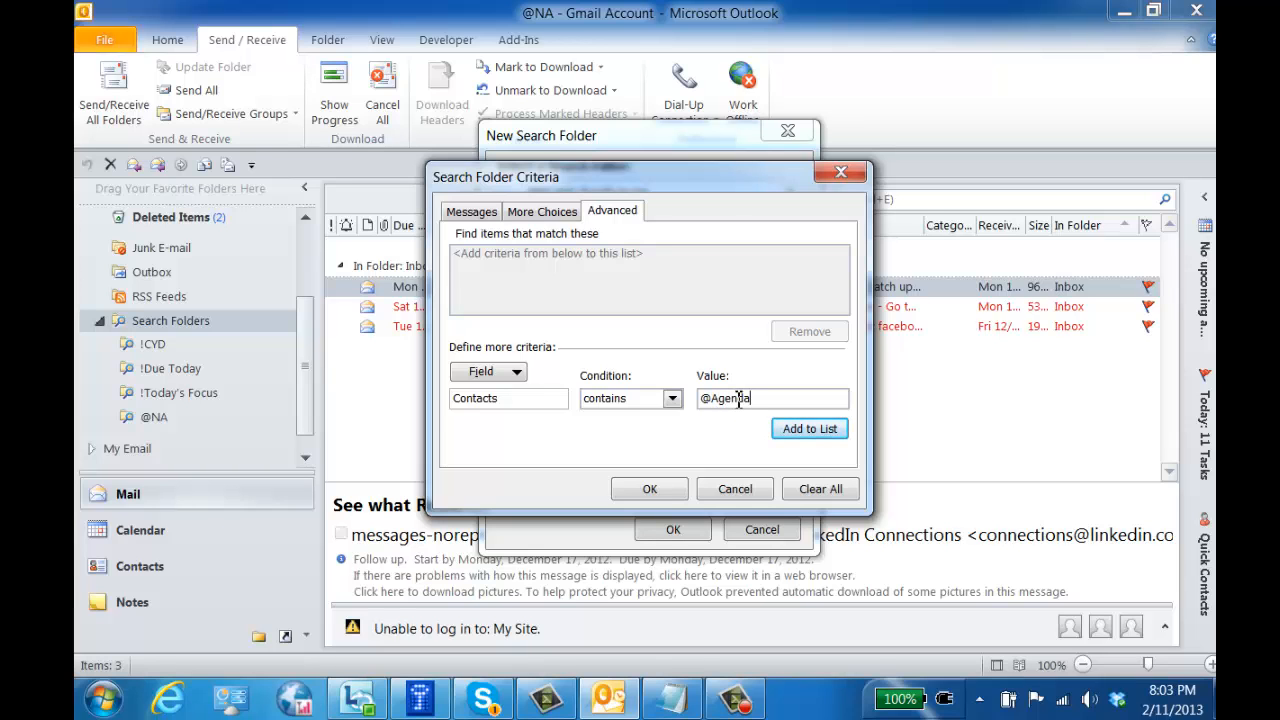
left_click(658, 484)
left_click(569, 404)
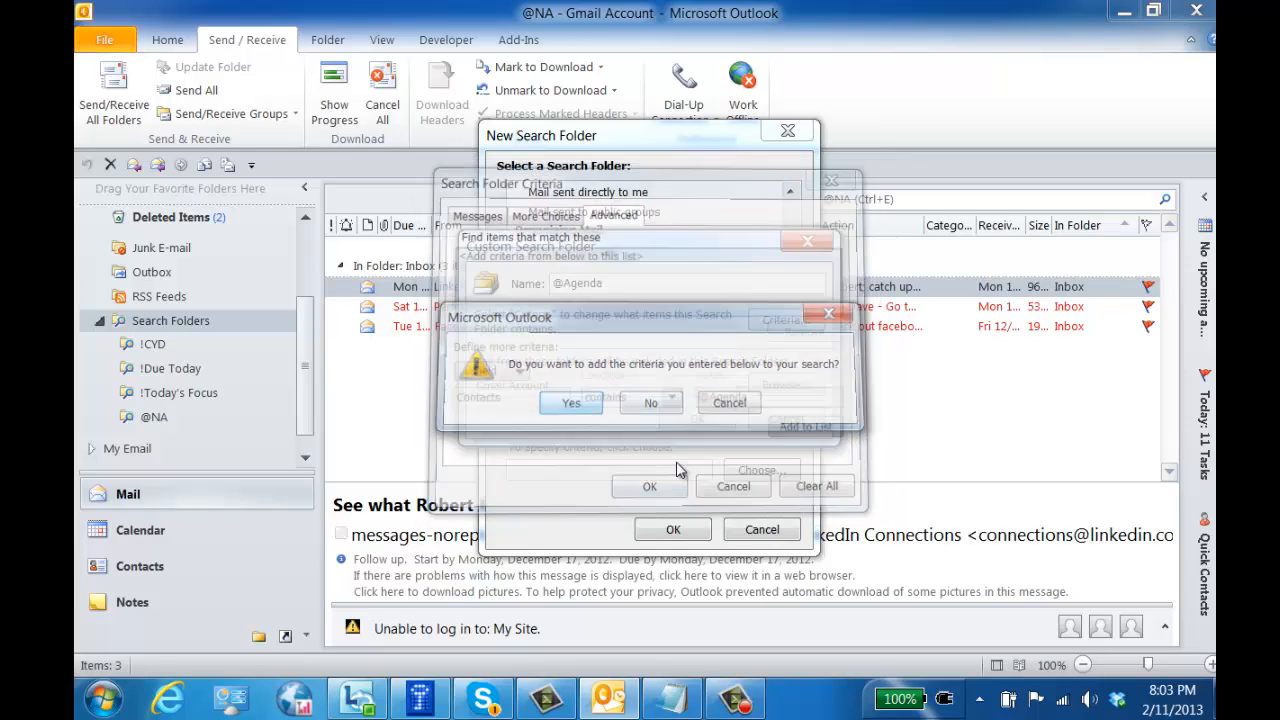
left_click(788, 387)
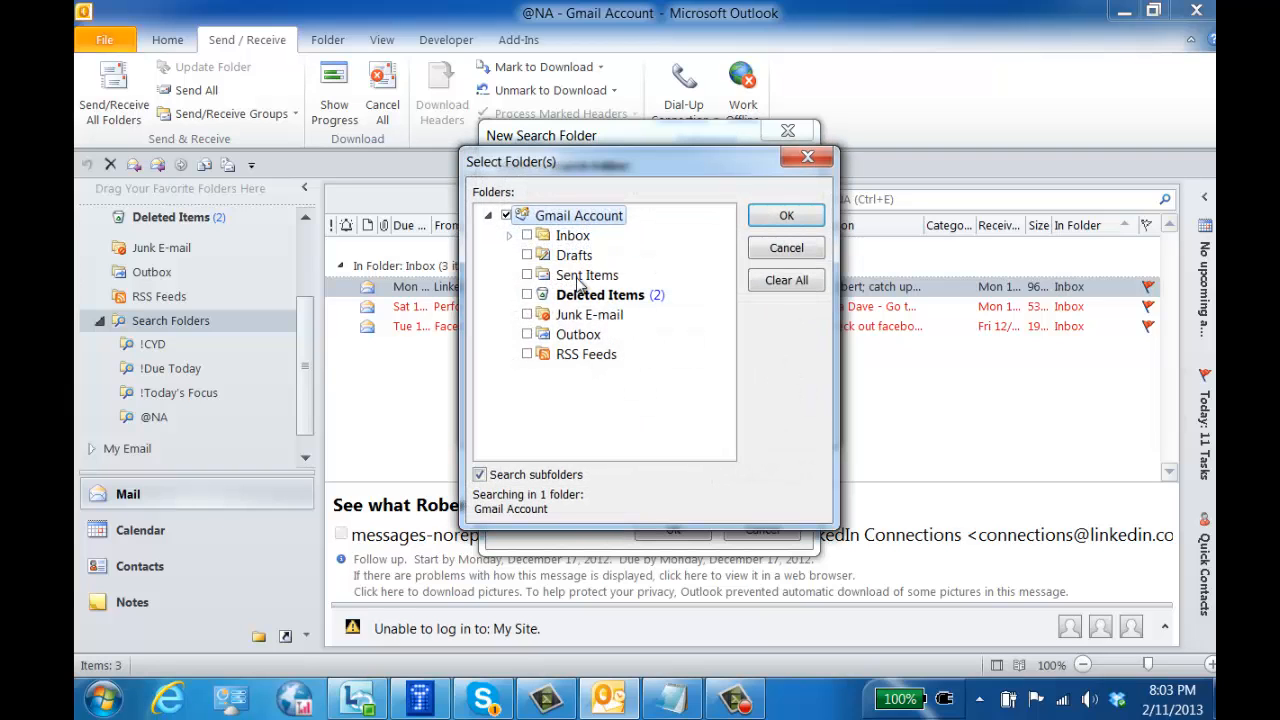
left_click(506, 215)
left_click(527, 235)
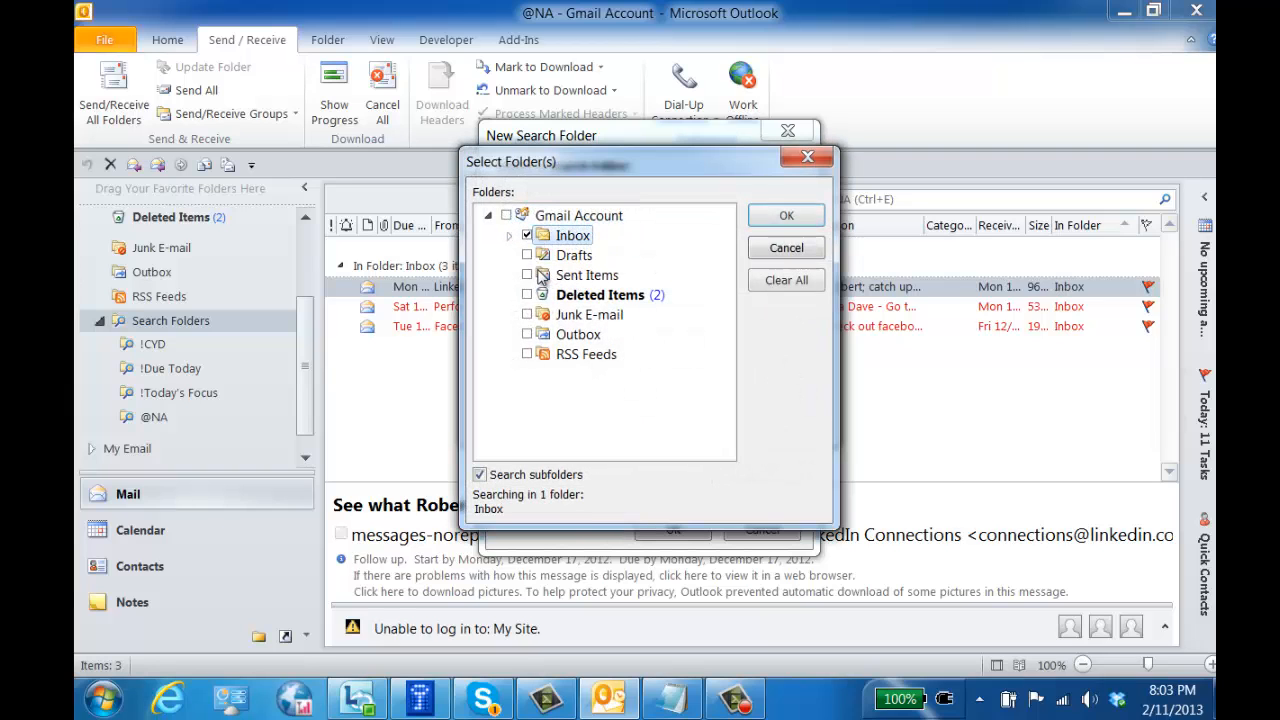
left_click(527, 275)
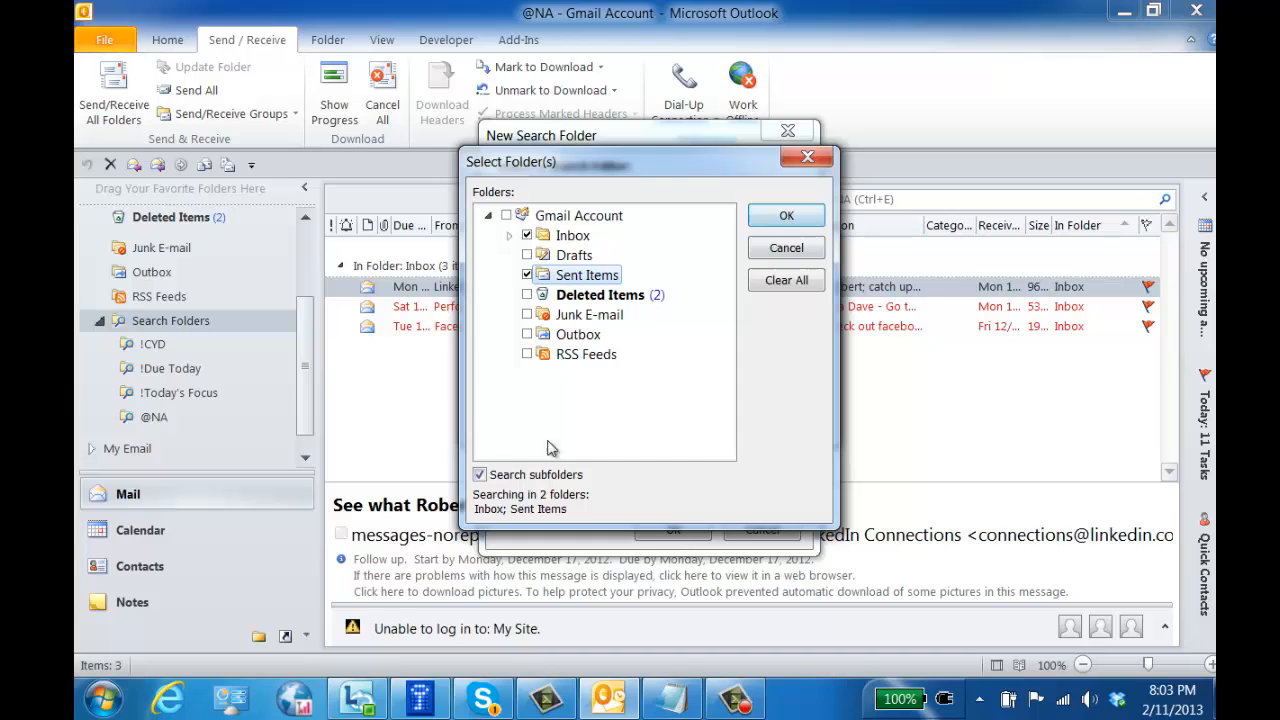
left_click(797, 218)
left_click(672, 420)
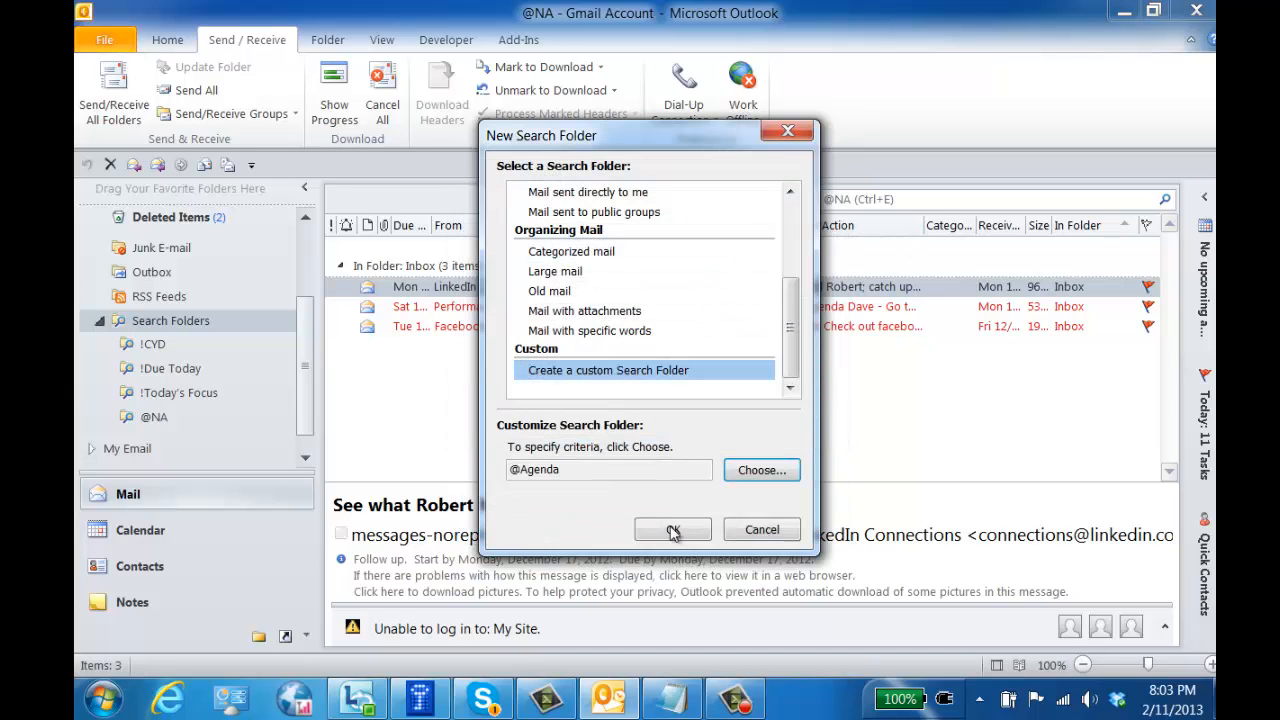
left_click(672, 530)
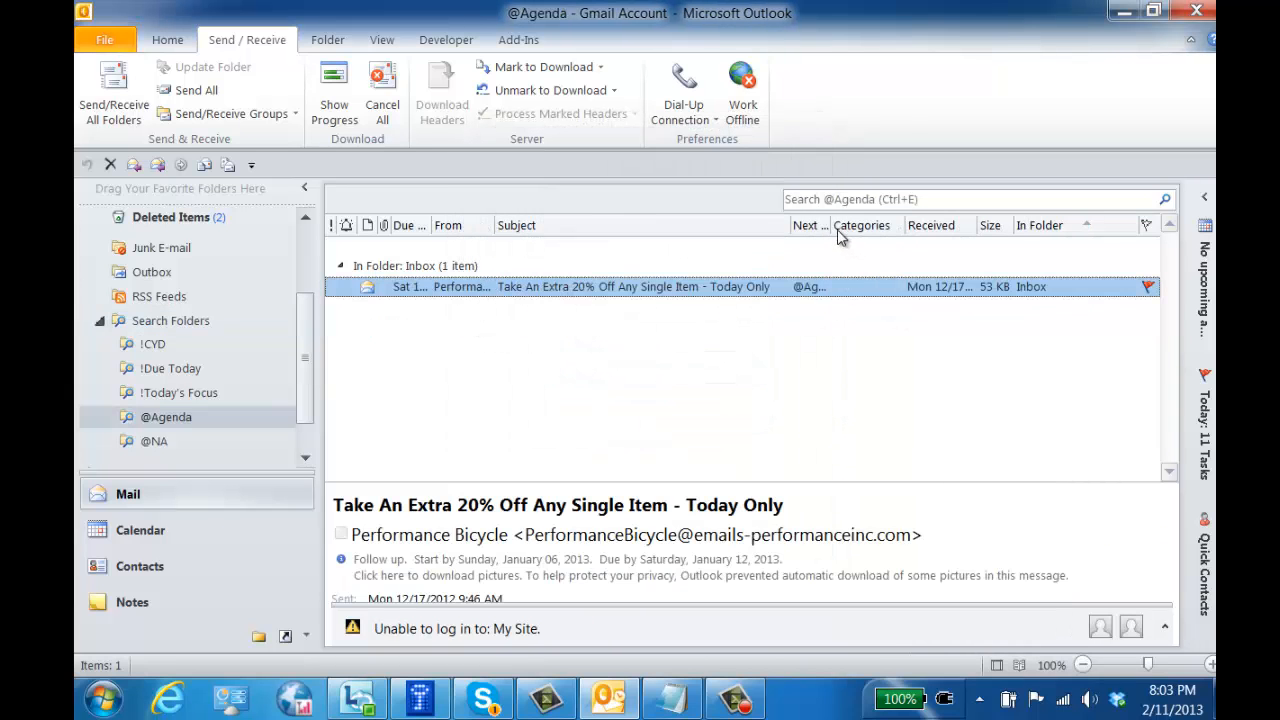
left_click_drag(893, 225, 925, 228)
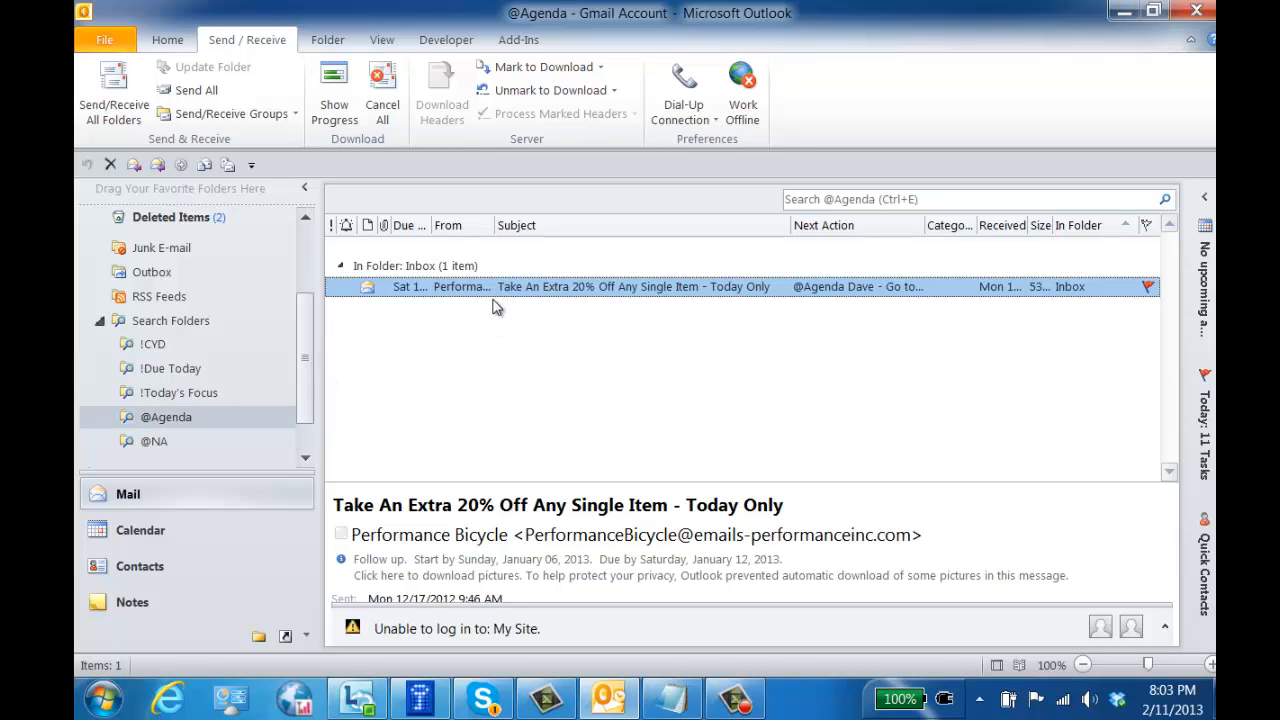
right_click(160, 321)
left_click(236, 336)
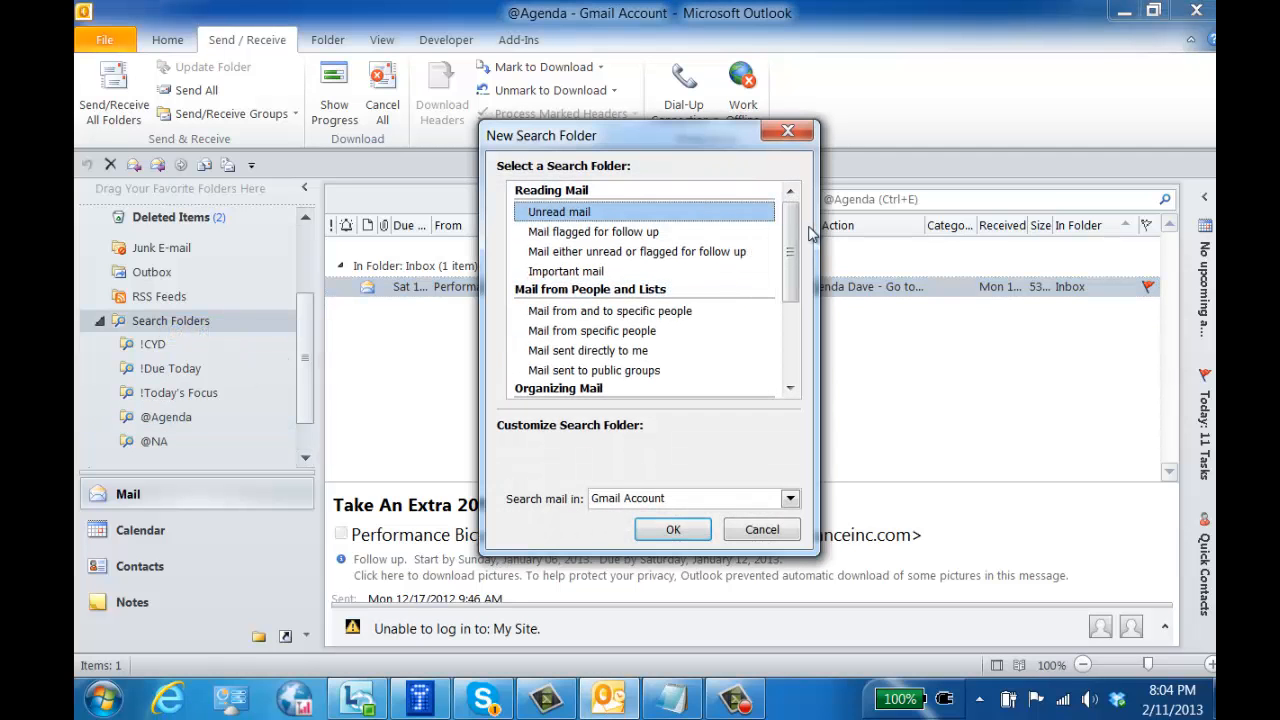
left_click_drag(791, 240, 792, 328)
left_click(656, 372)
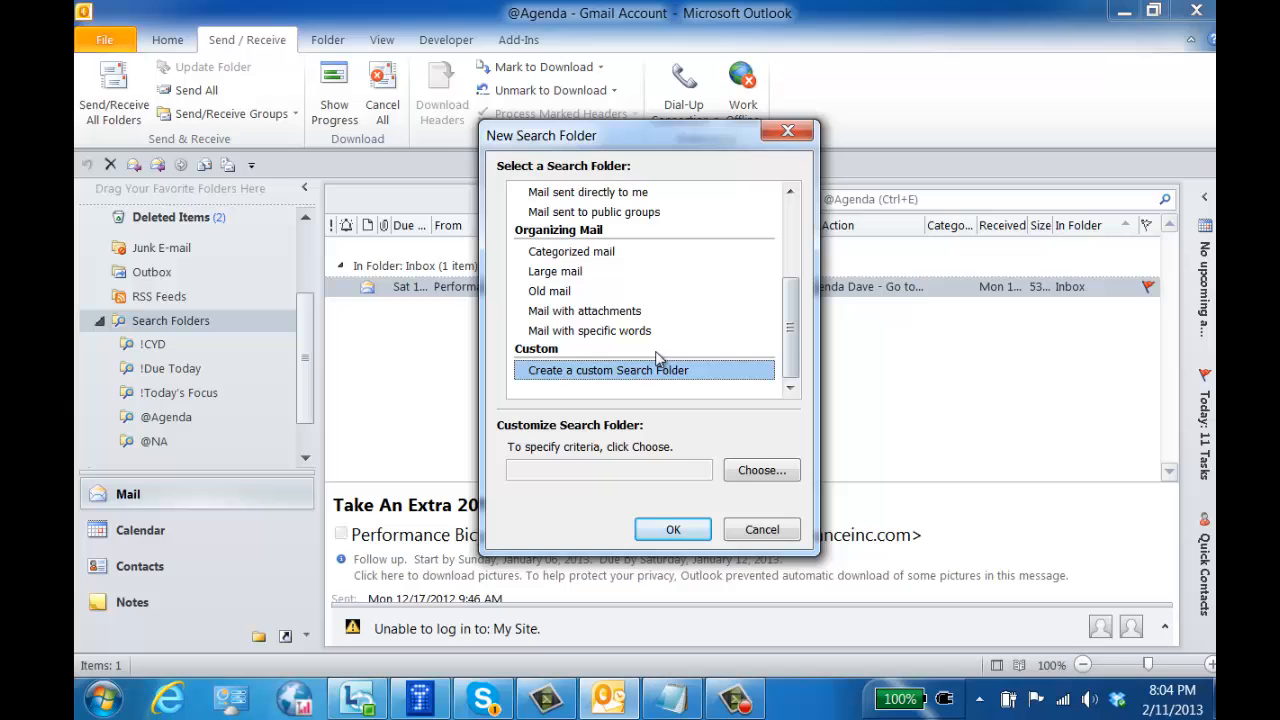
left_click(772, 469)
type("@cva")
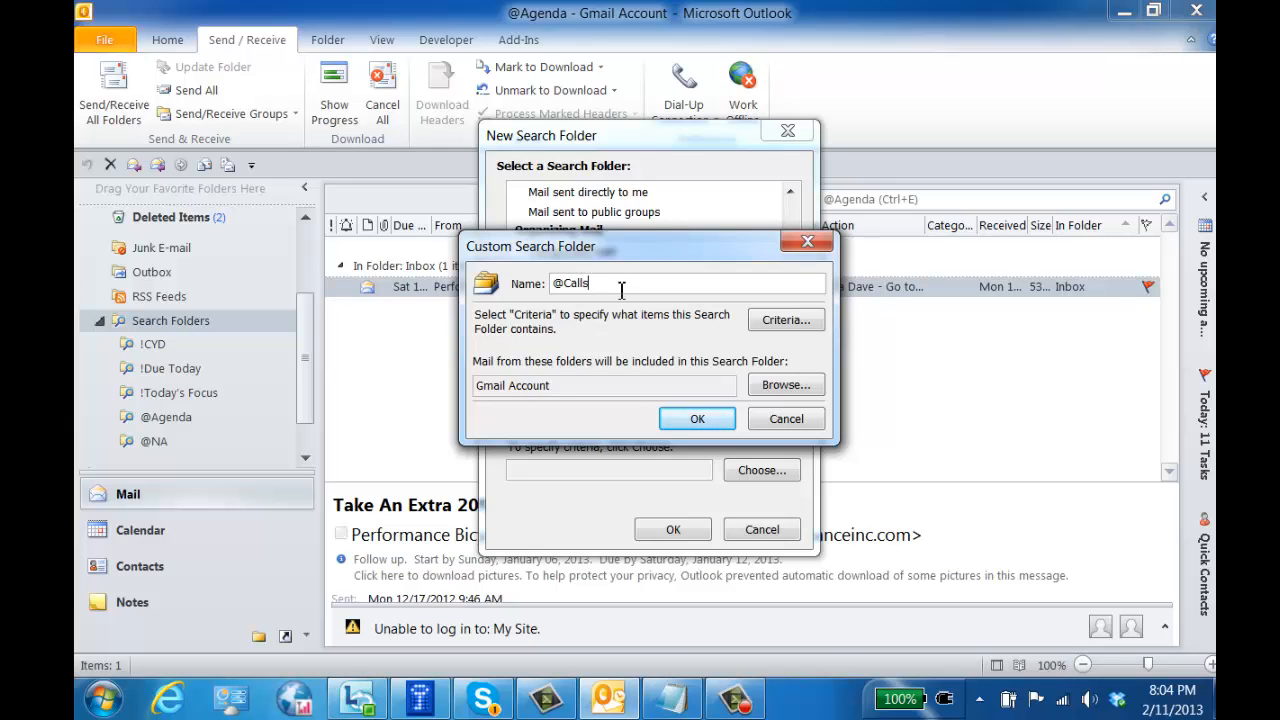
left_click(786, 319)
left_click(542, 211)
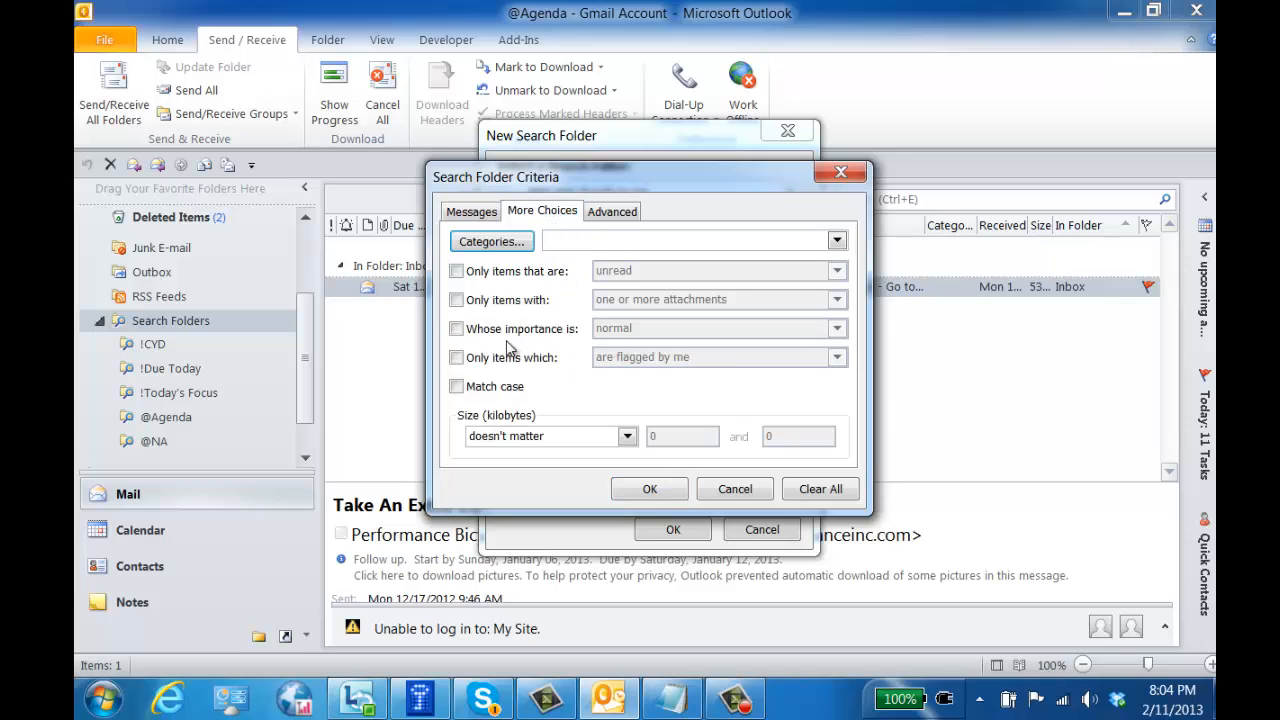
left_click(456, 357)
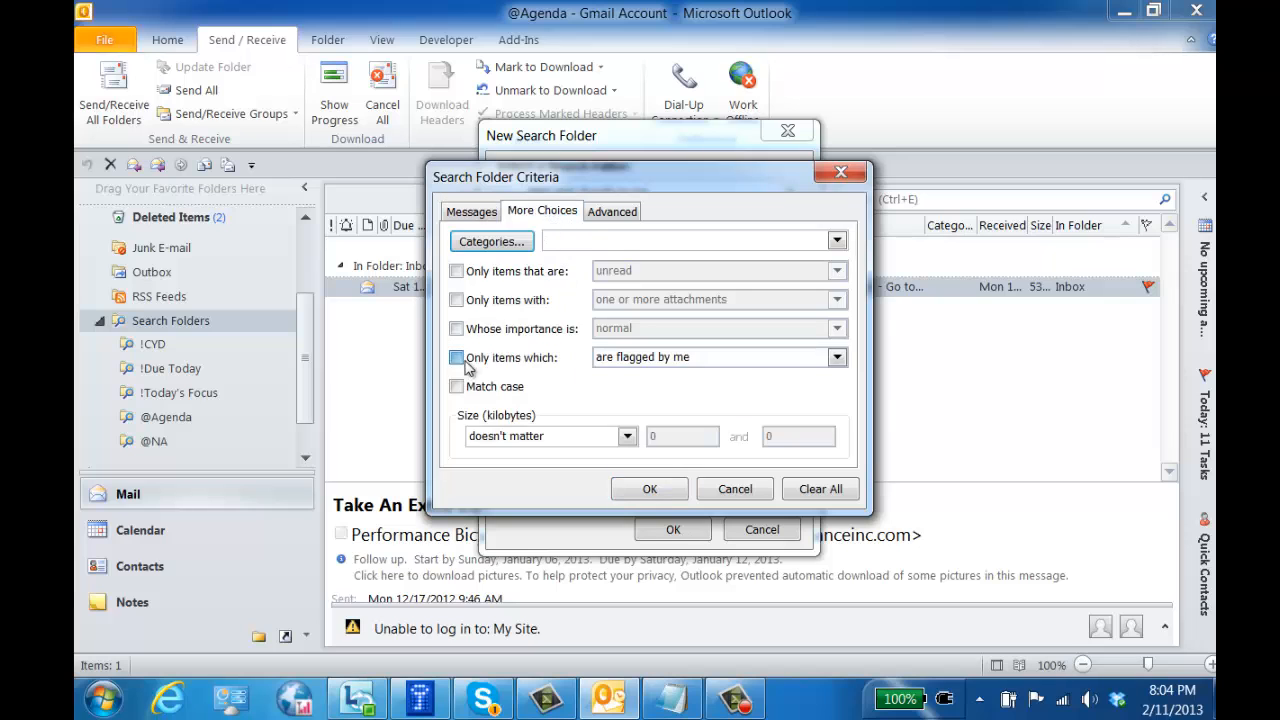
left_click(612, 211)
left_click(489, 370)
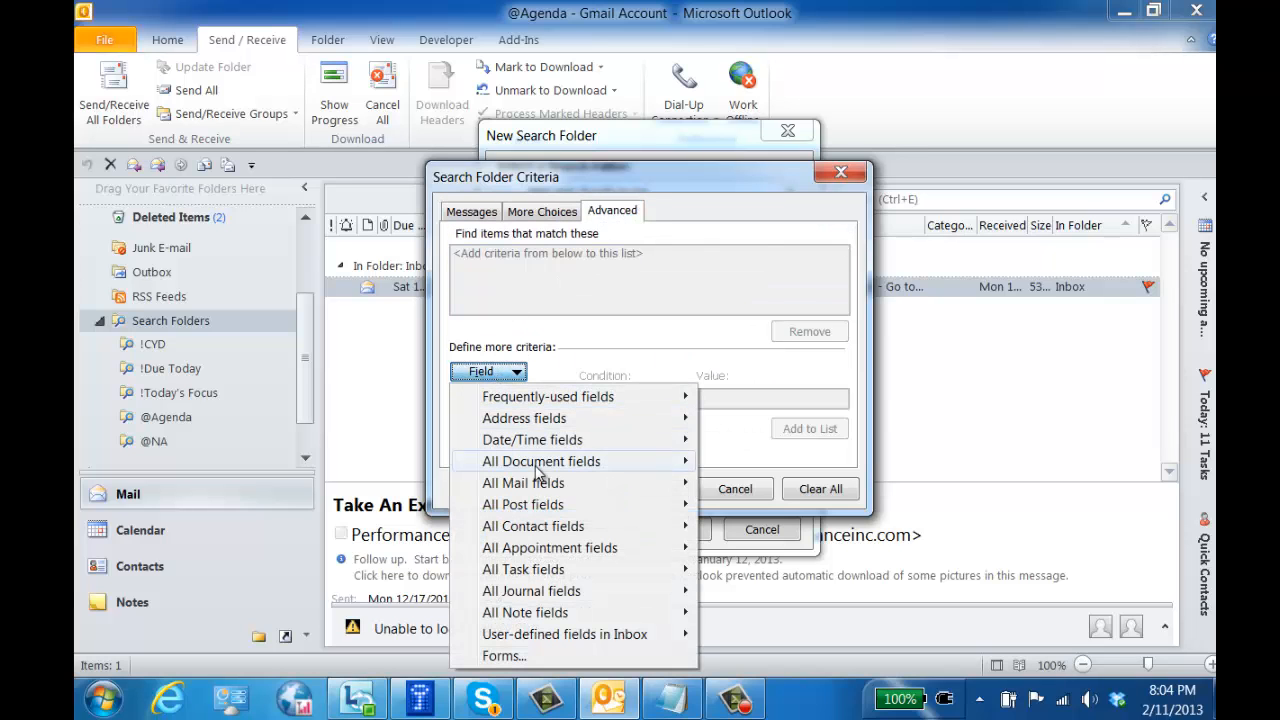
mouse_move(535, 484)
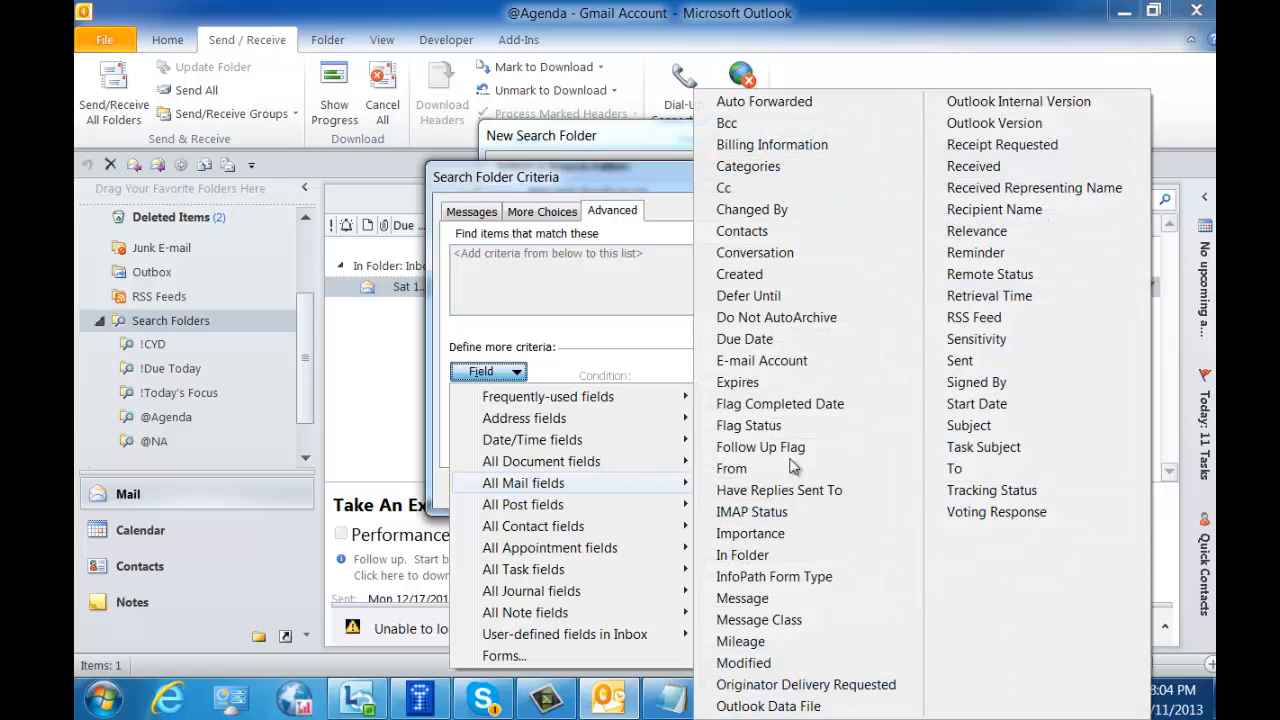
left_click(816, 244)
left_click(718, 397)
type("@")
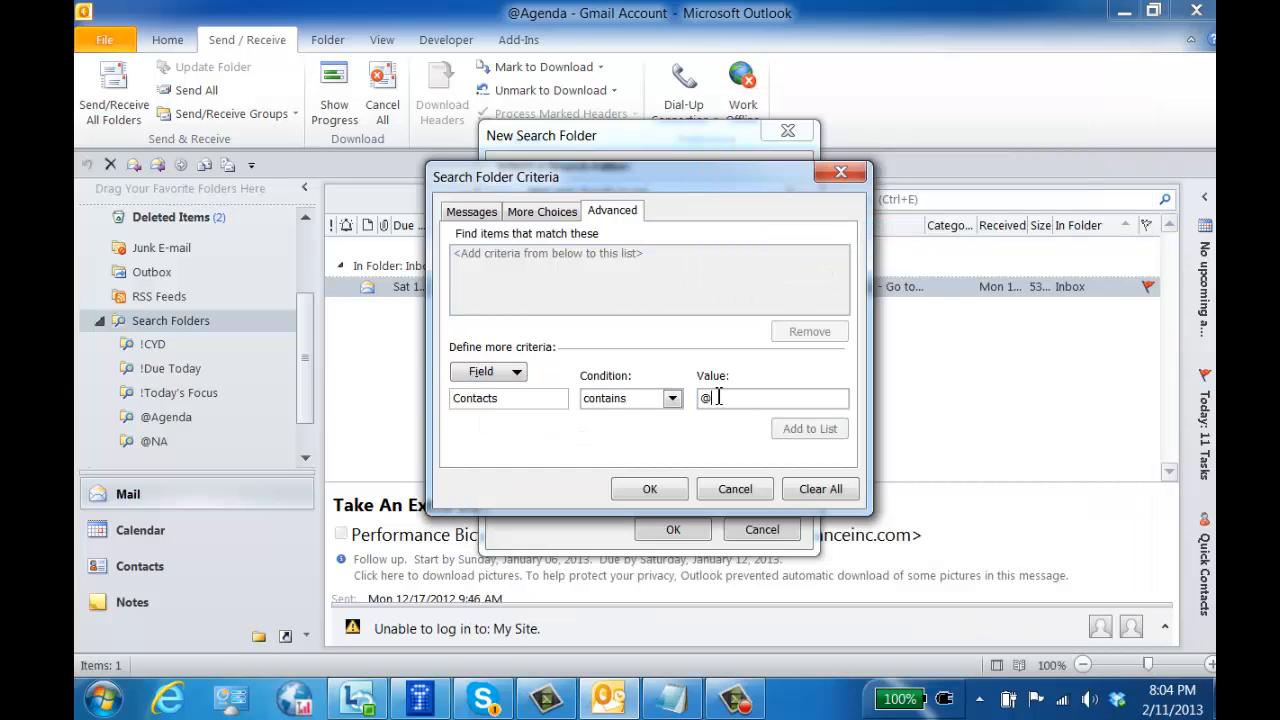
type("Call")
left_click(645, 489)
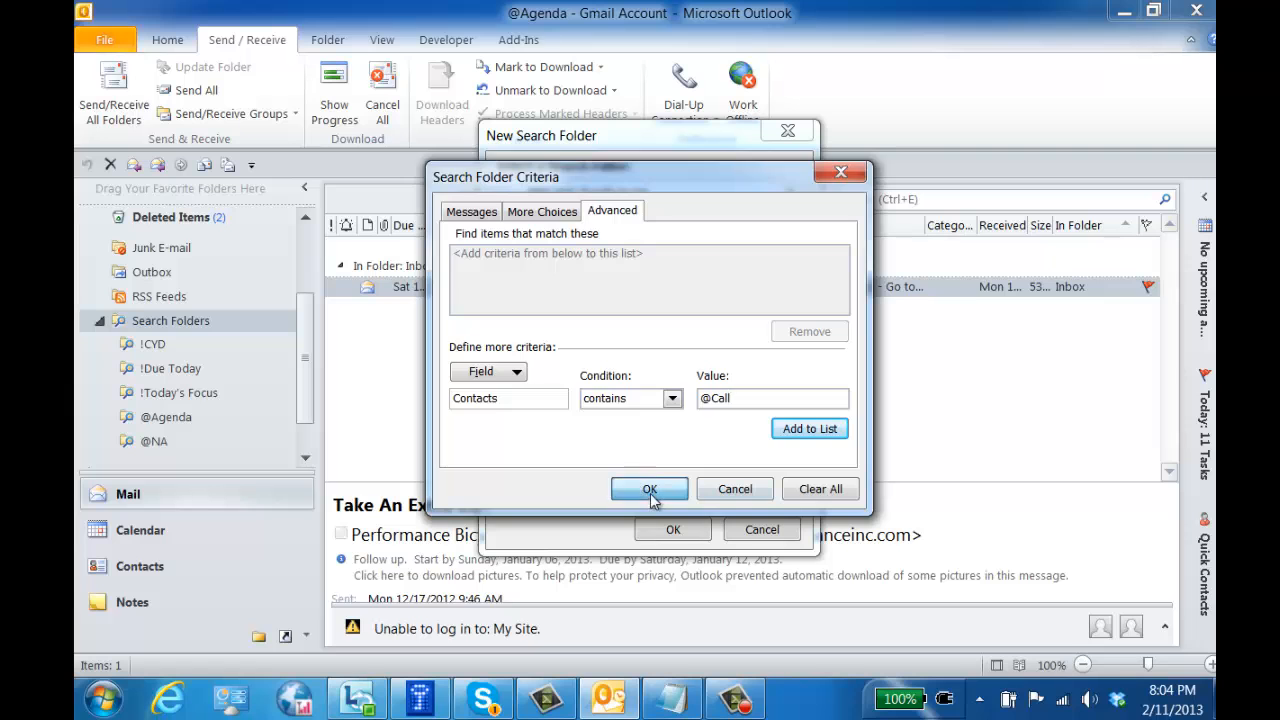
left_click(570, 404)
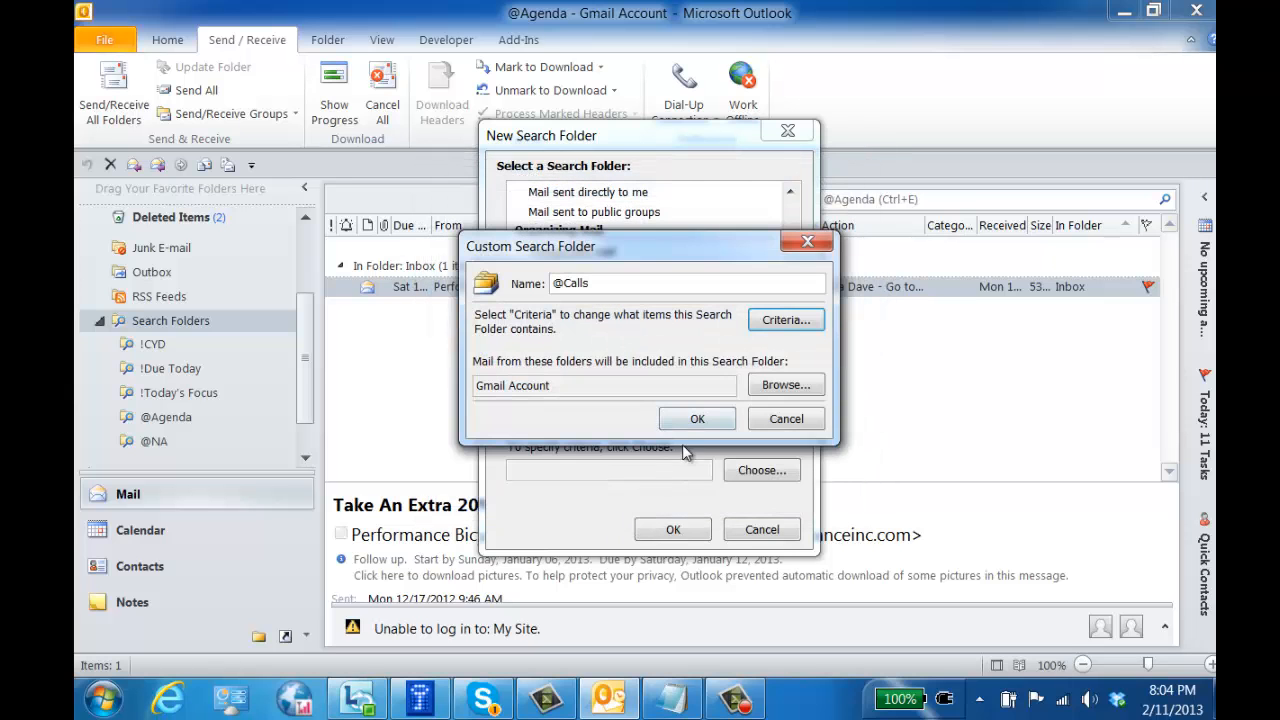
left_click(786, 385)
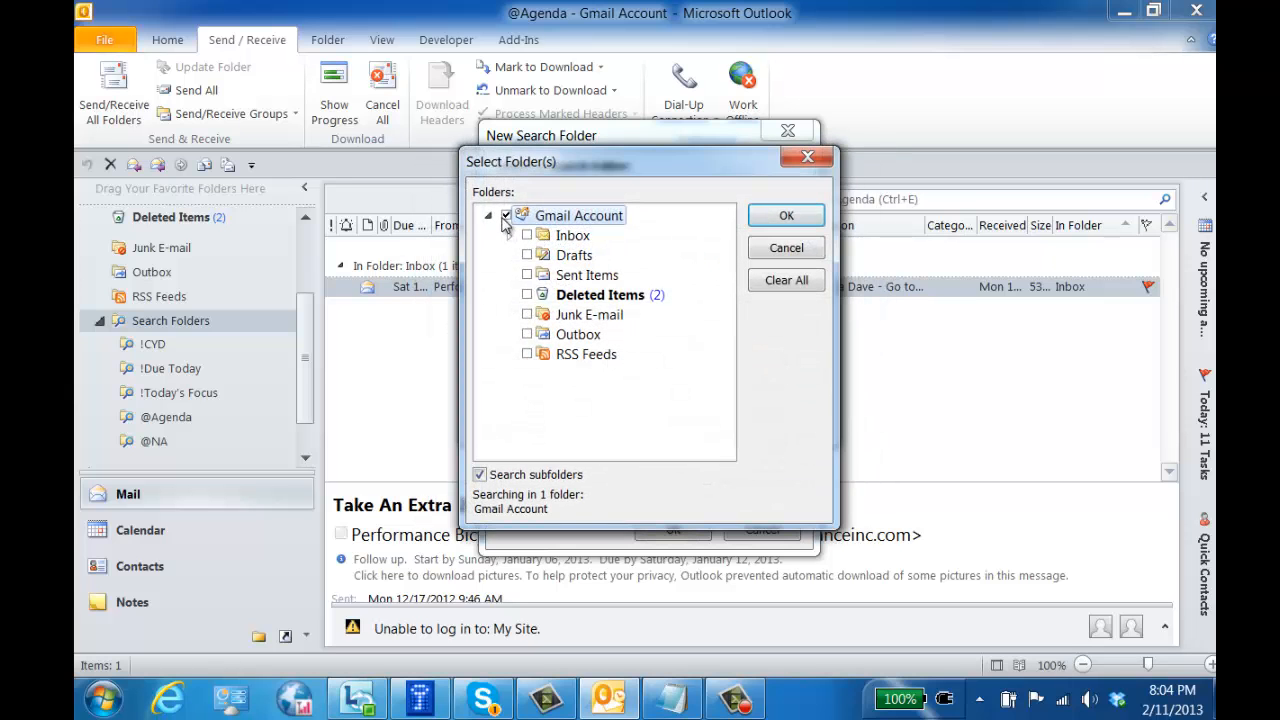
left_click(506, 215)
left_click(527, 235)
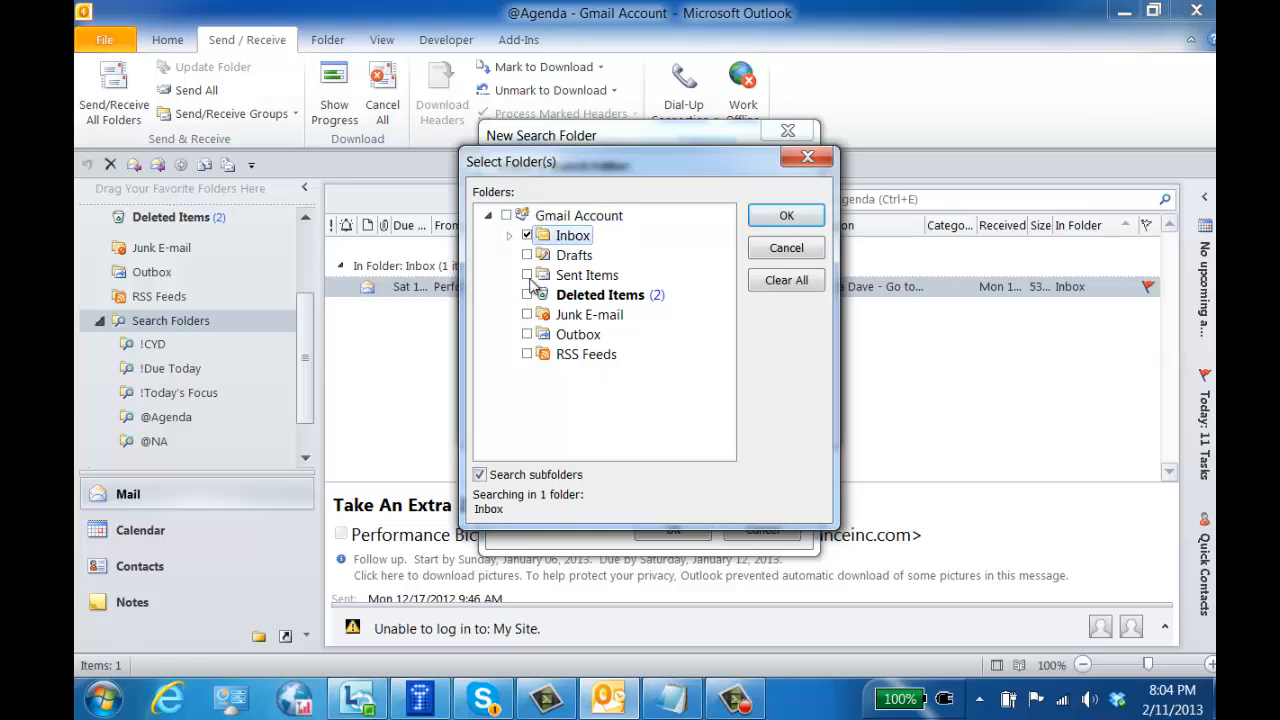
left_click(527, 274)
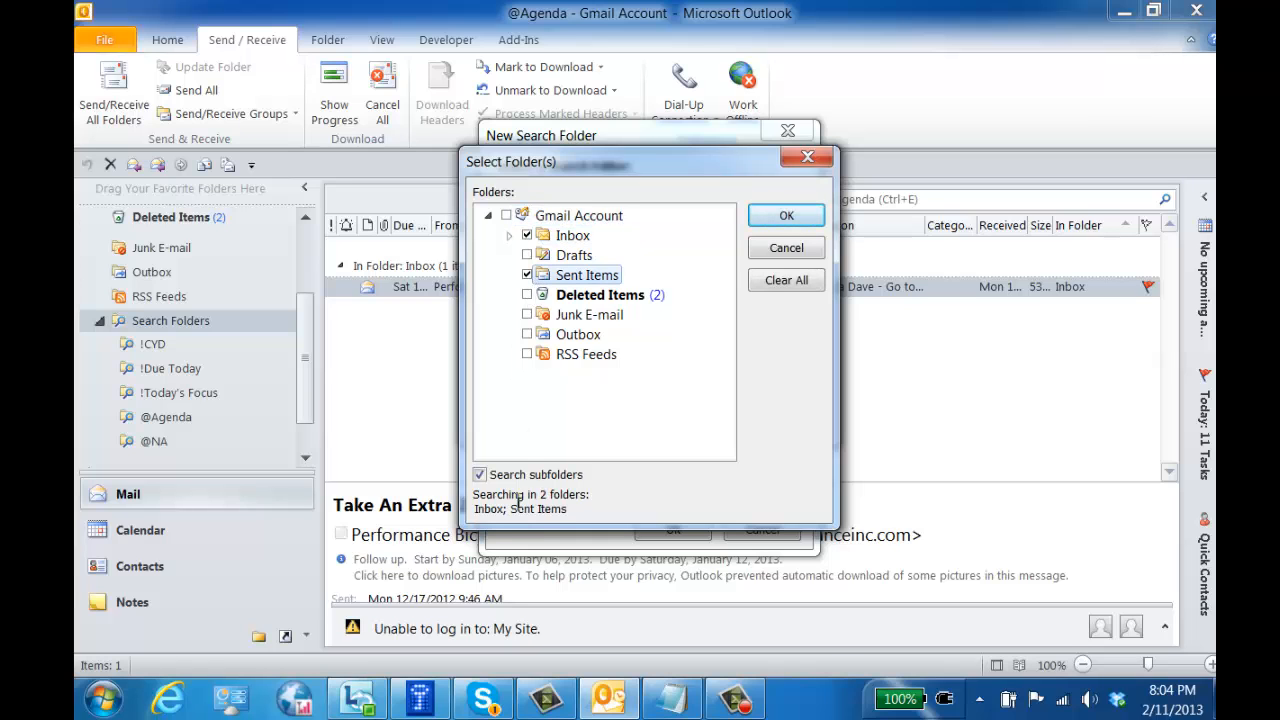
left_click(800, 216)
left_click(697, 418)
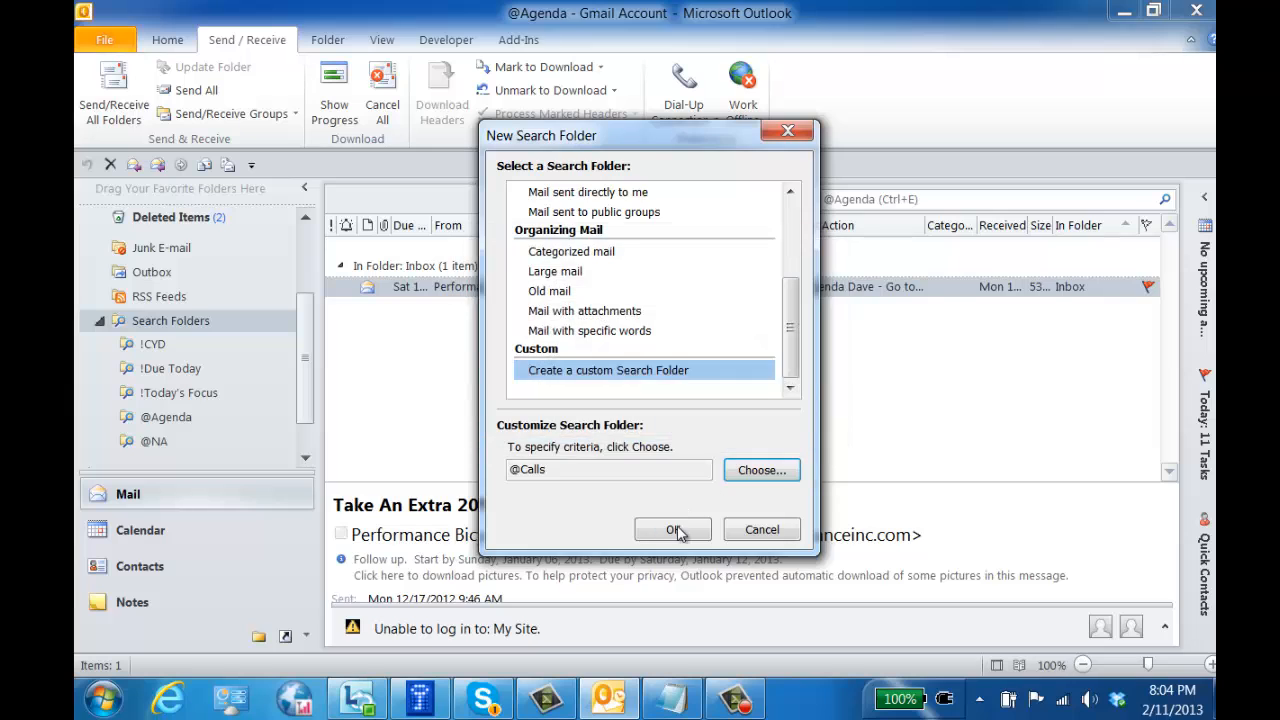
left_click(673, 529)
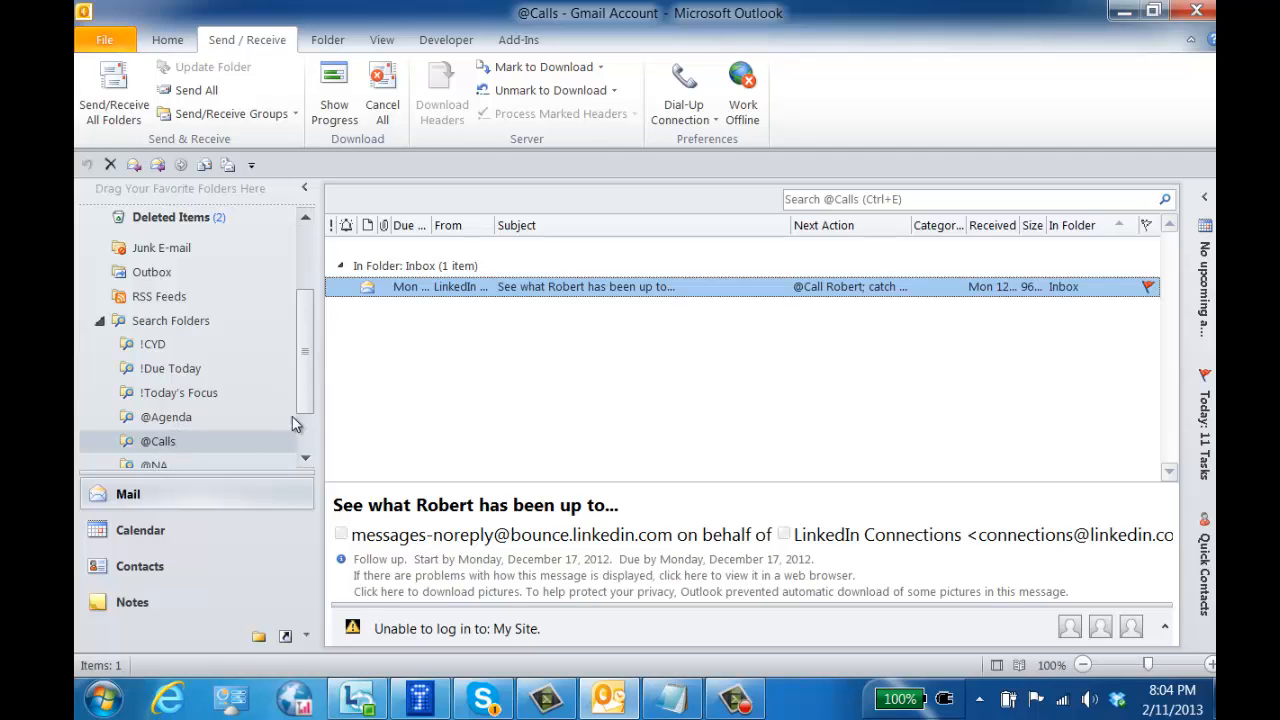
left_click_drag(307, 392, 297, 327)
right_click(166, 435)
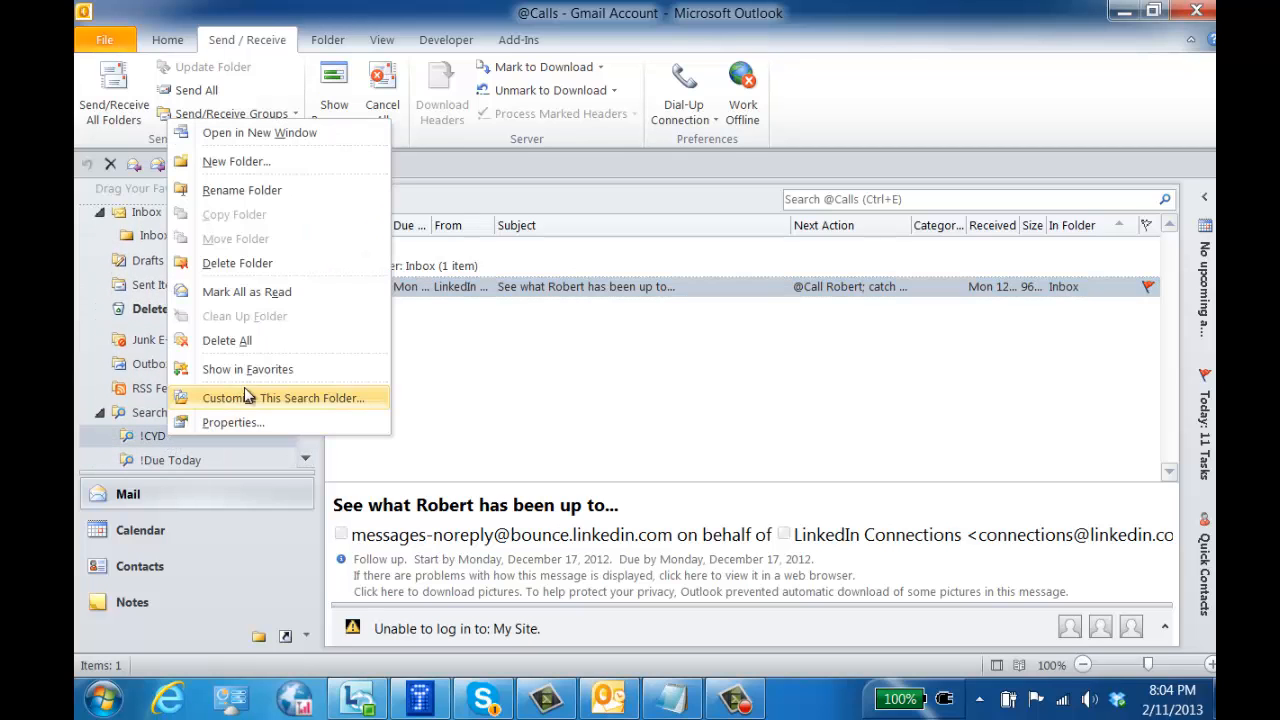
left_click(275, 370)
scroll(305, 385, "down", 3)
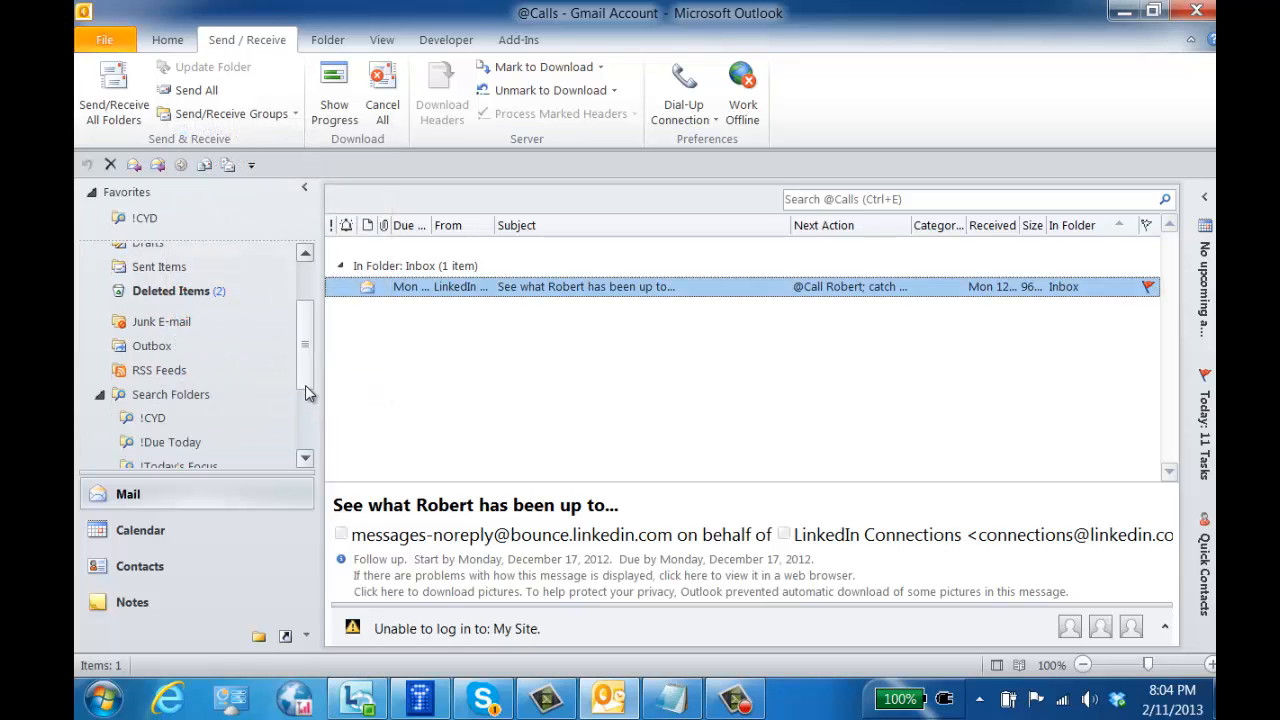
right_click(170, 409)
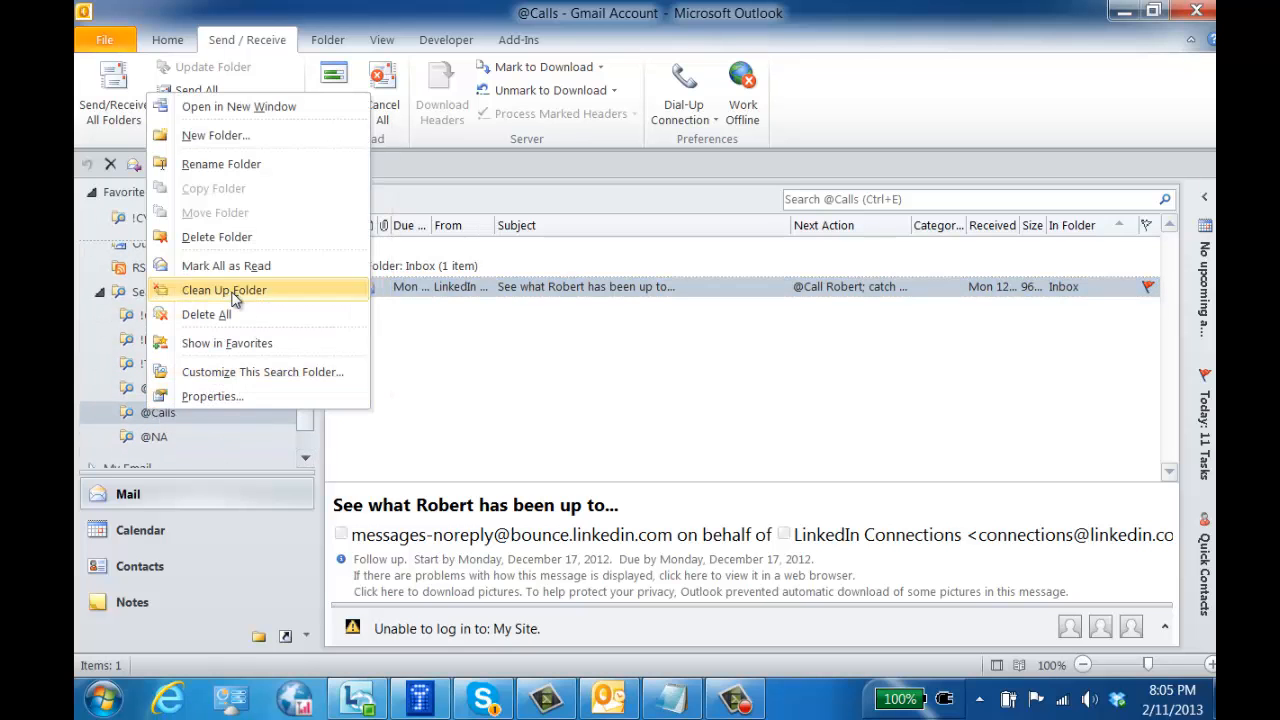
right_click(172, 433)
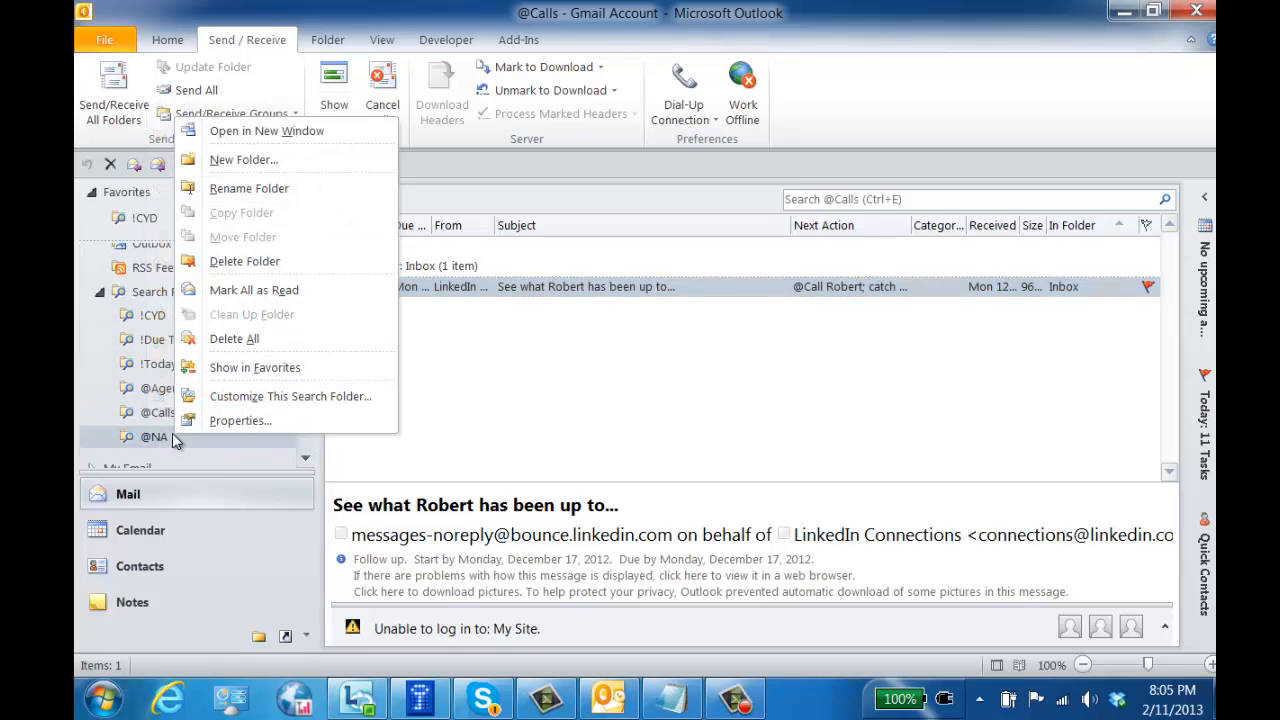
left_click(294, 368)
scroll(306, 400, "up", 5)
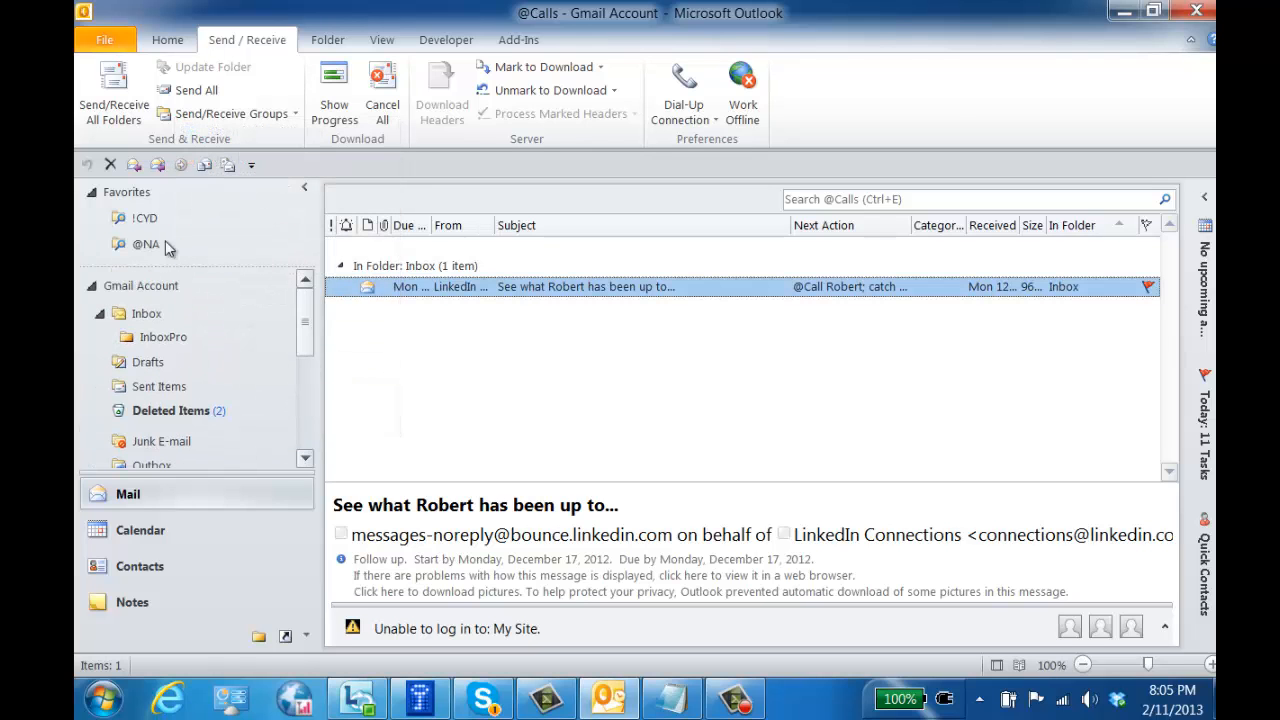
left_click(153, 221)
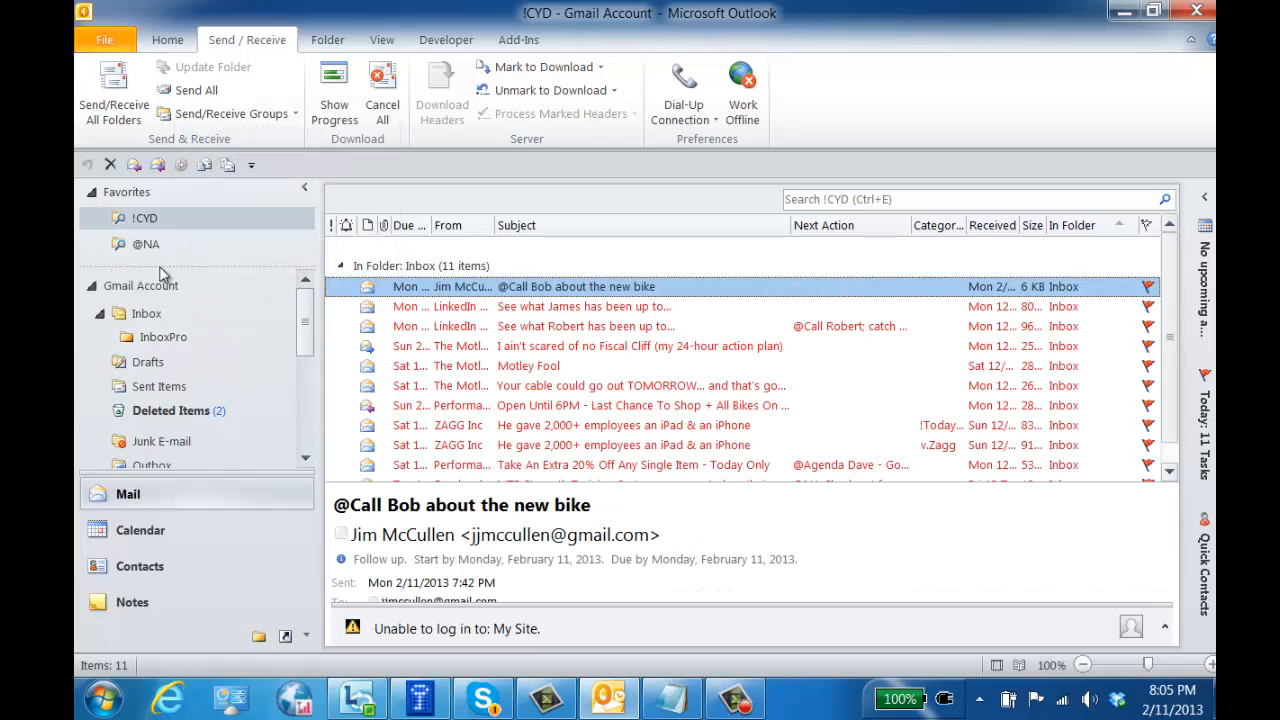
left_click(148, 246)
left_click(148, 220)
left_click_drag(310, 342, 307, 400)
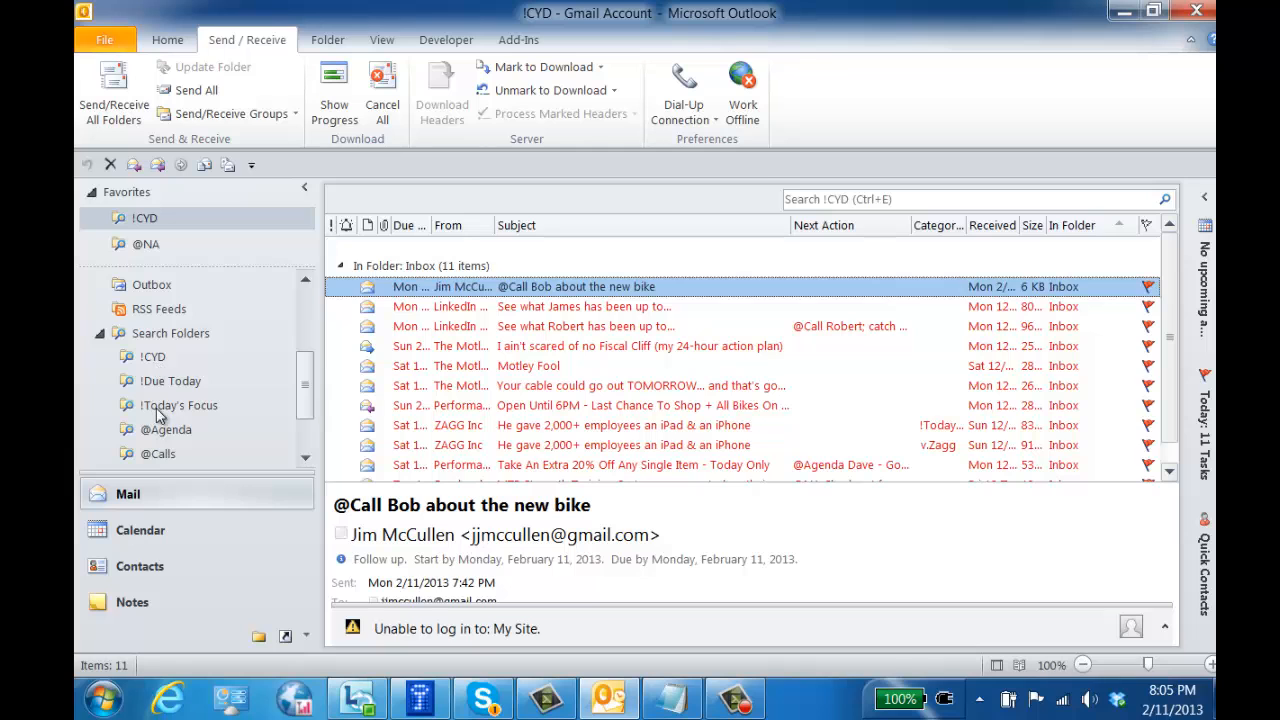
right_click(175, 431)
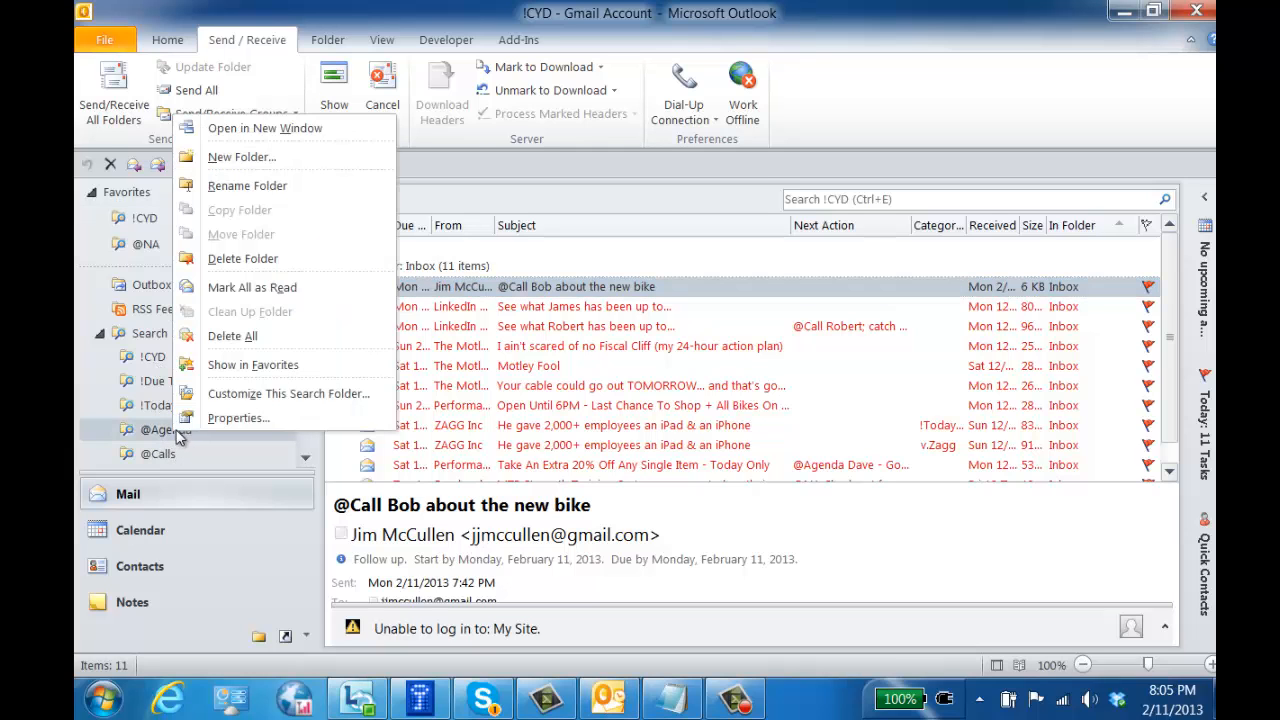
left_click(290, 394)
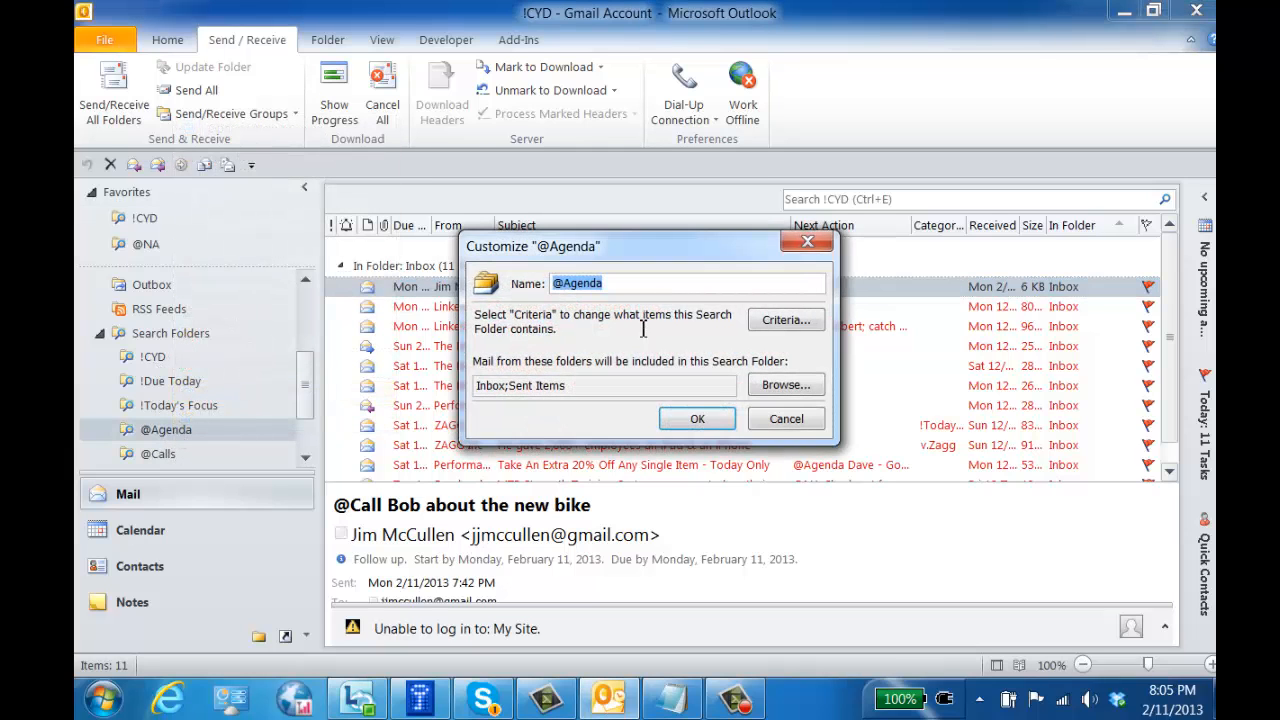
left_click(785, 321)
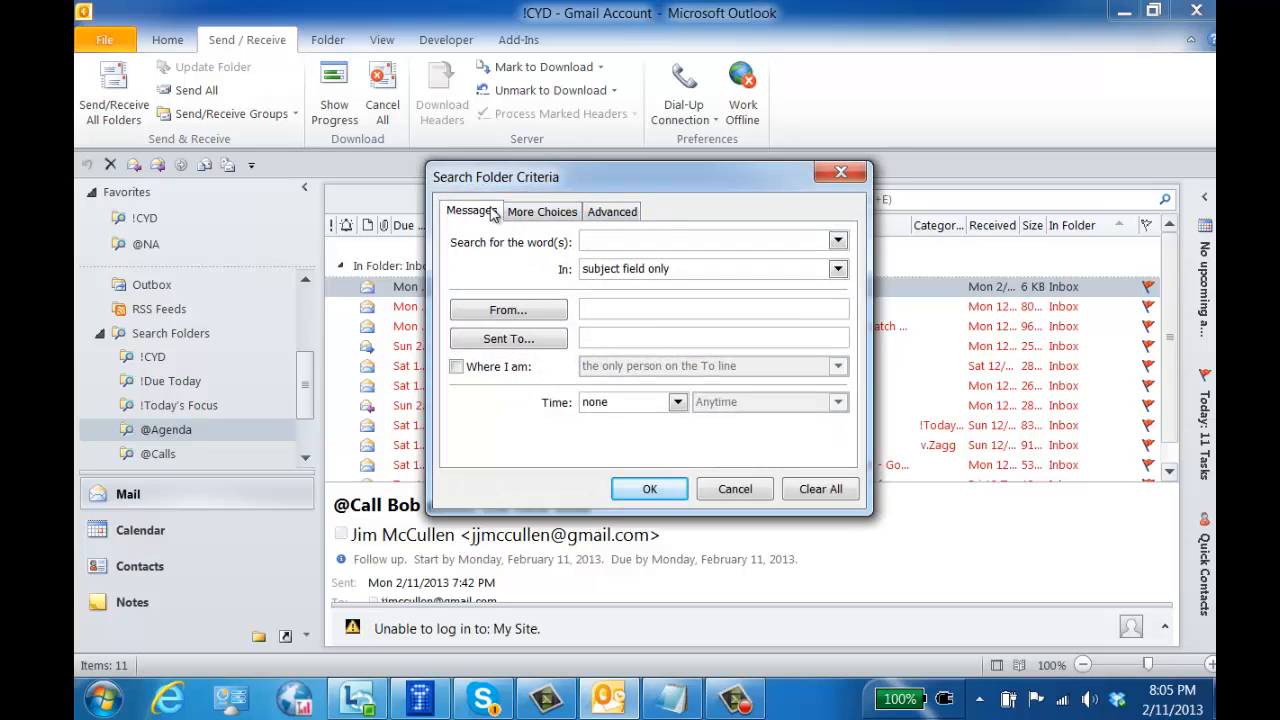
left_click(605, 215)
left_click(546, 217)
left_click(491, 218)
left_click(762, 490)
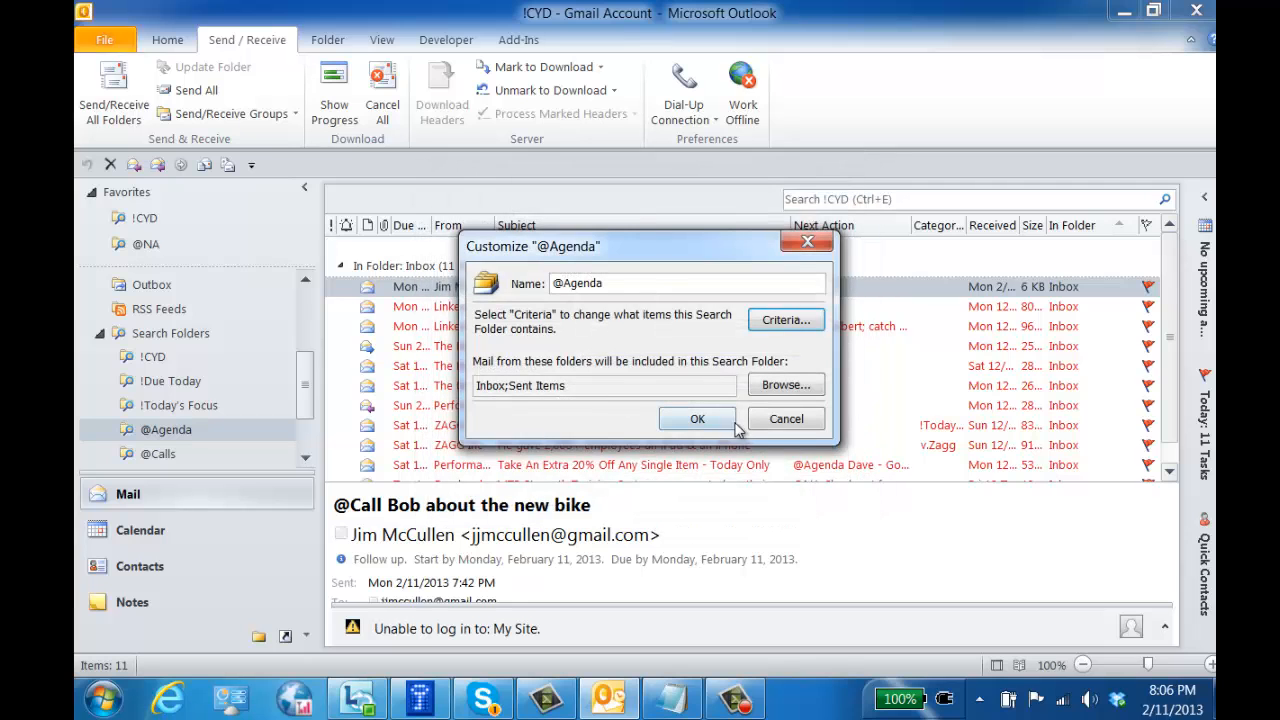
left_click(786, 419)
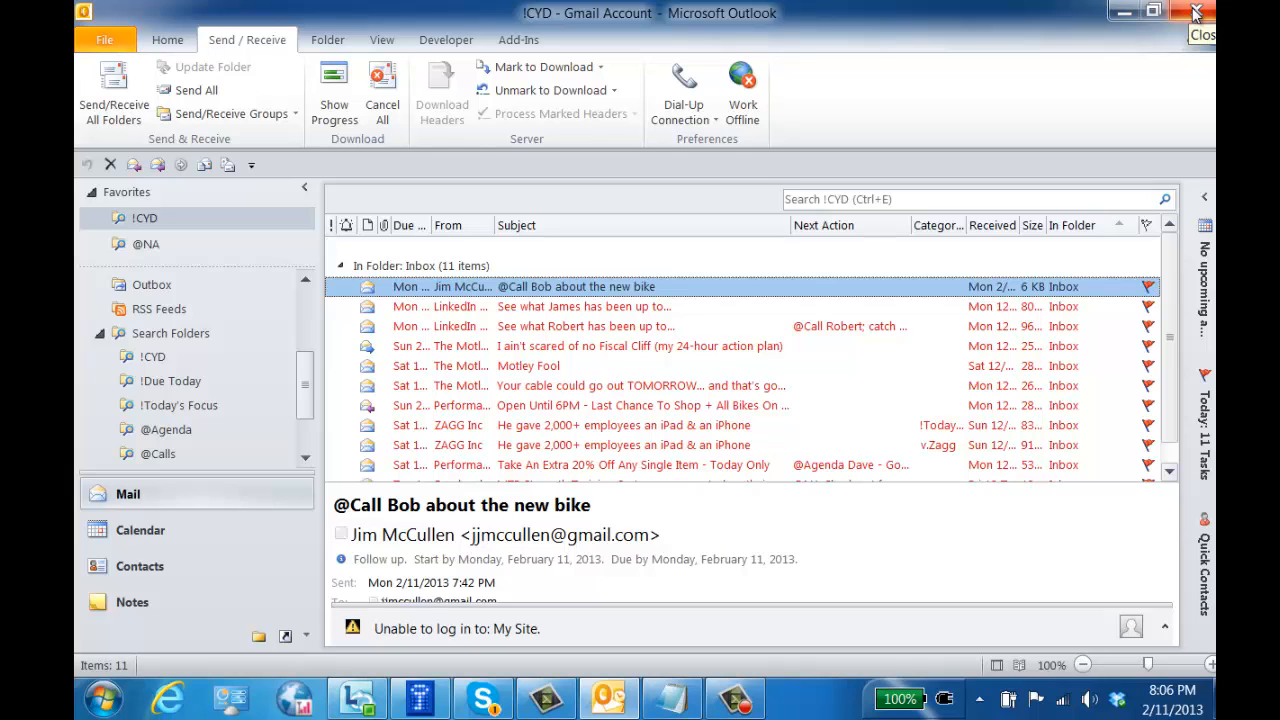
Close Outlook and launch the Registry Editor with regedit.
left_click(1195, 11)
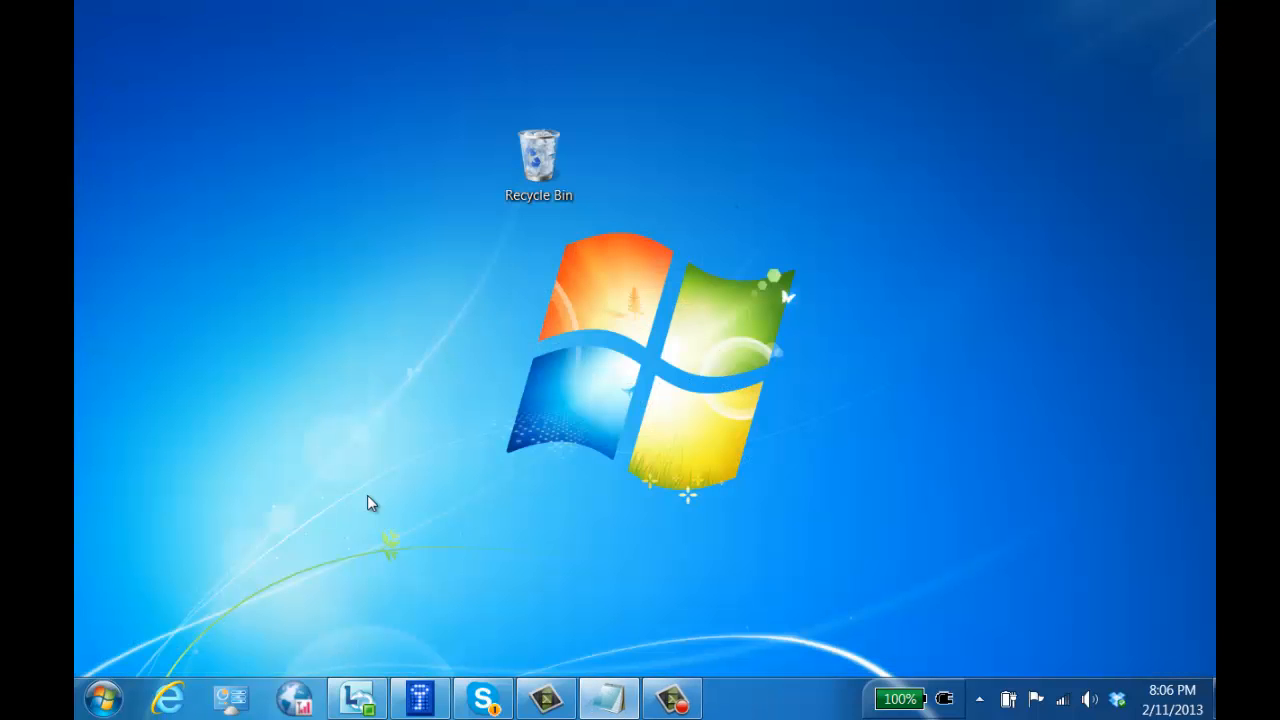
left_click(103, 698)
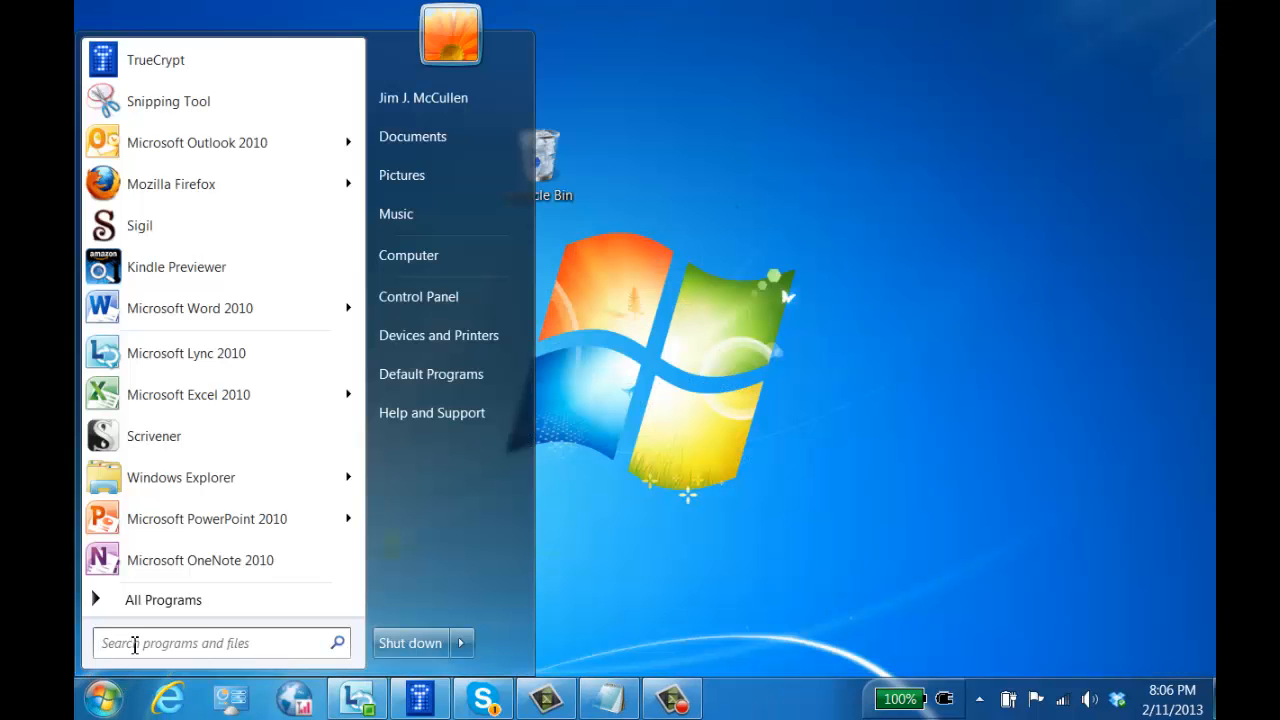
type("reg")
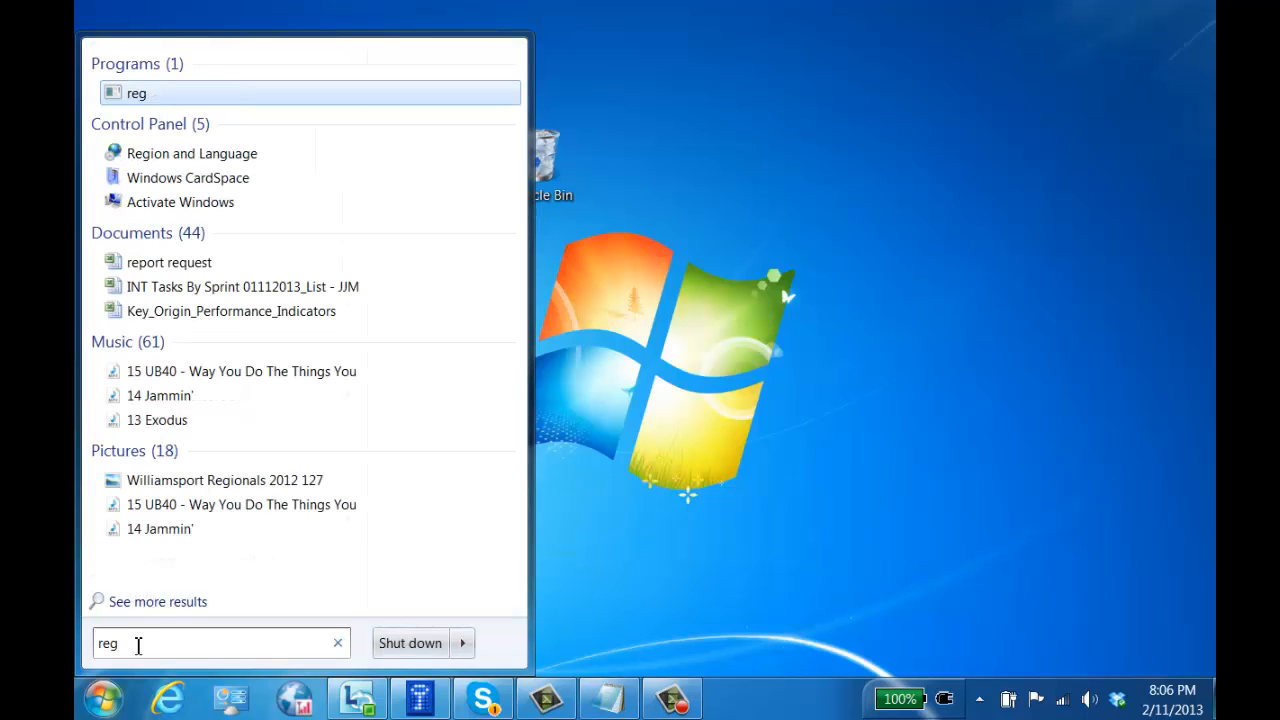
type("edit")
key("Return")
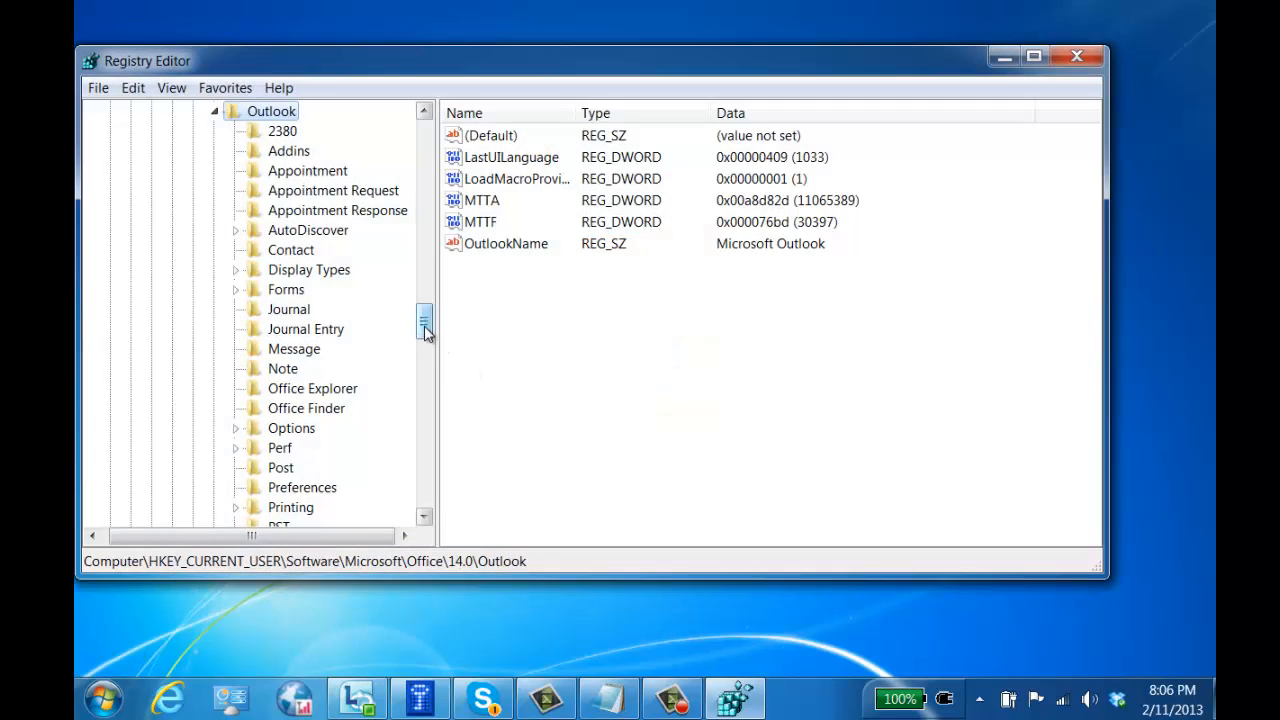
Trace the registry tree from HKEY_CURRENT_USER through Software, Microsoft, Office and 14.0 to the Outlook key.
left_click_drag(424, 330, 437, 137)
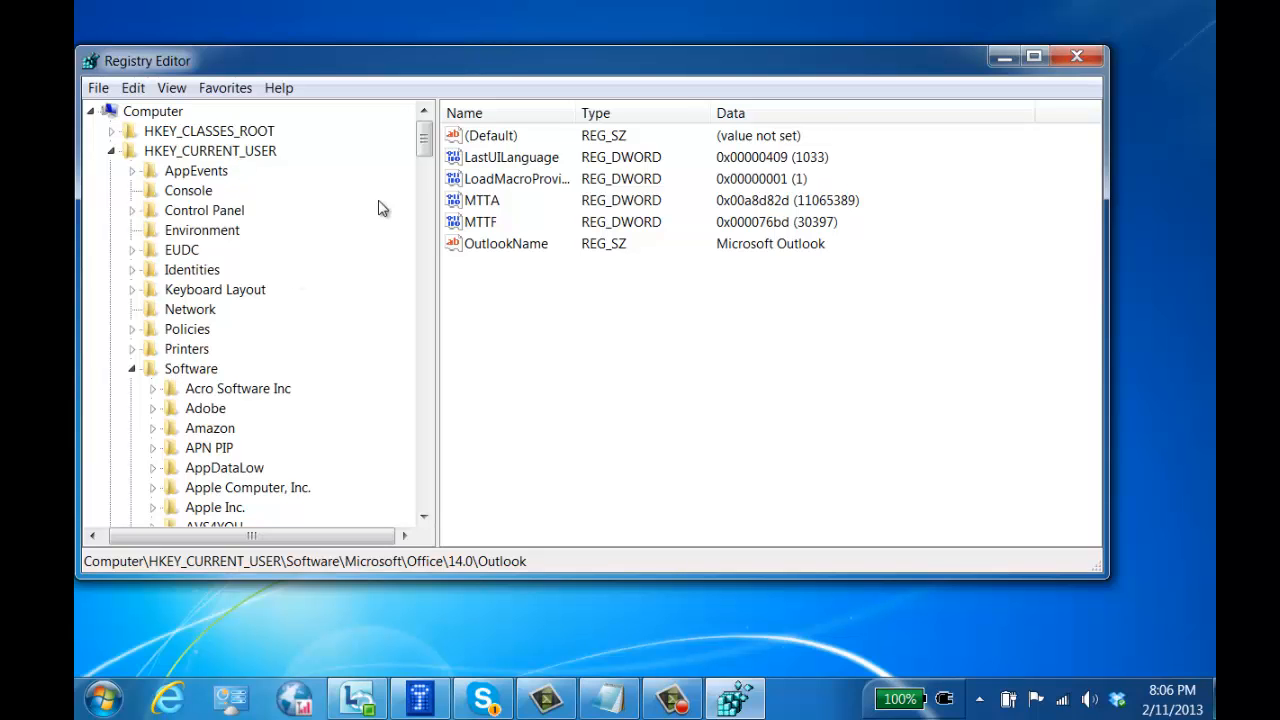
left_click_drag(424, 138, 423, 205)
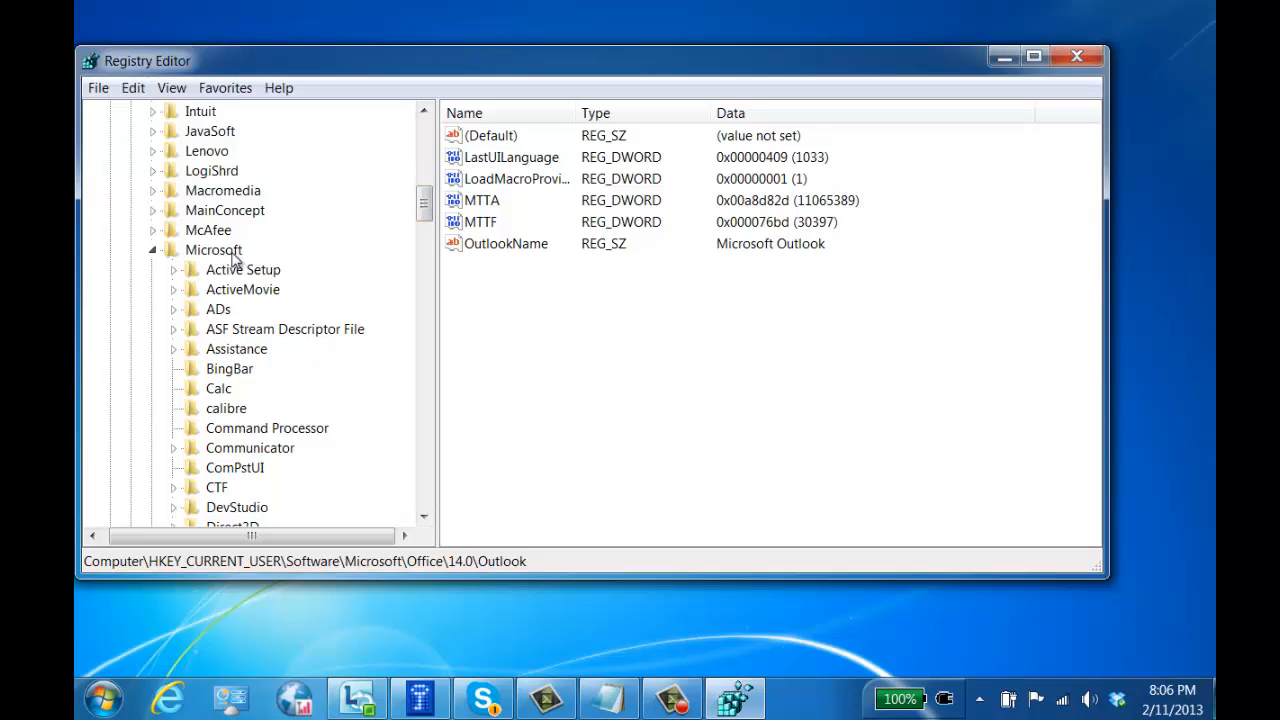
left_click_drag(425, 201, 423, 297)
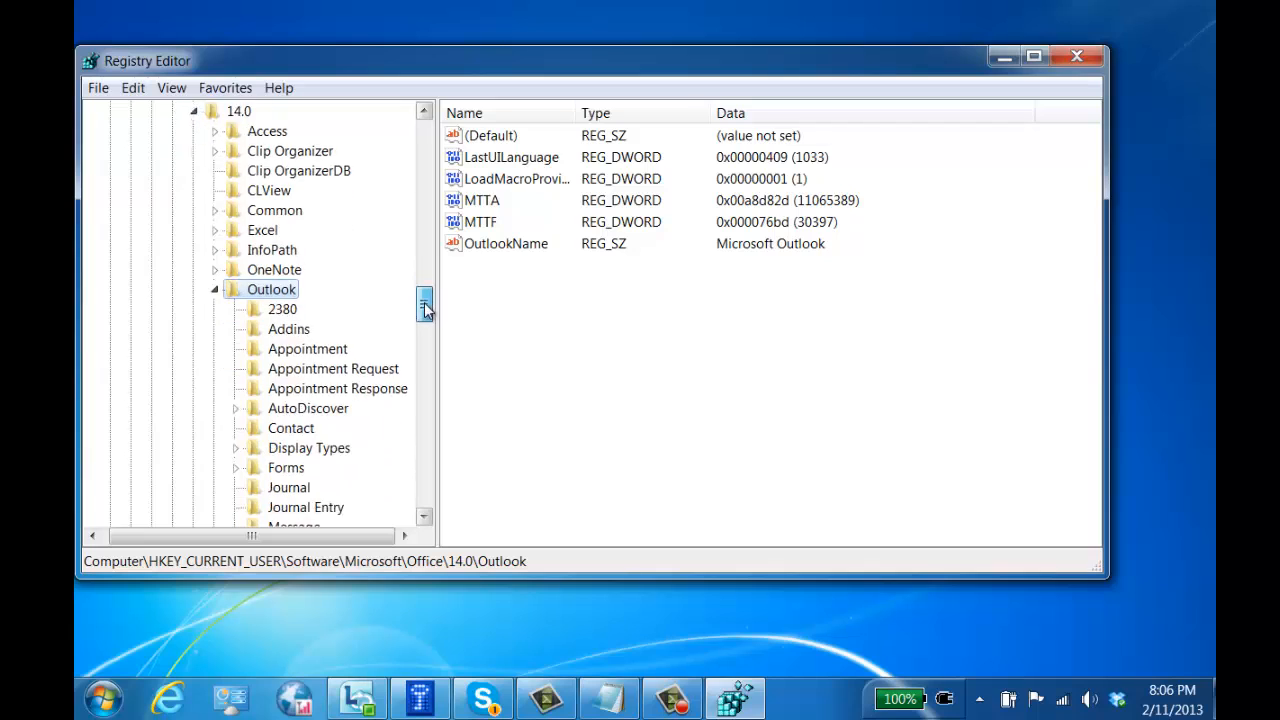
scroll(425, 300, "down", 3)
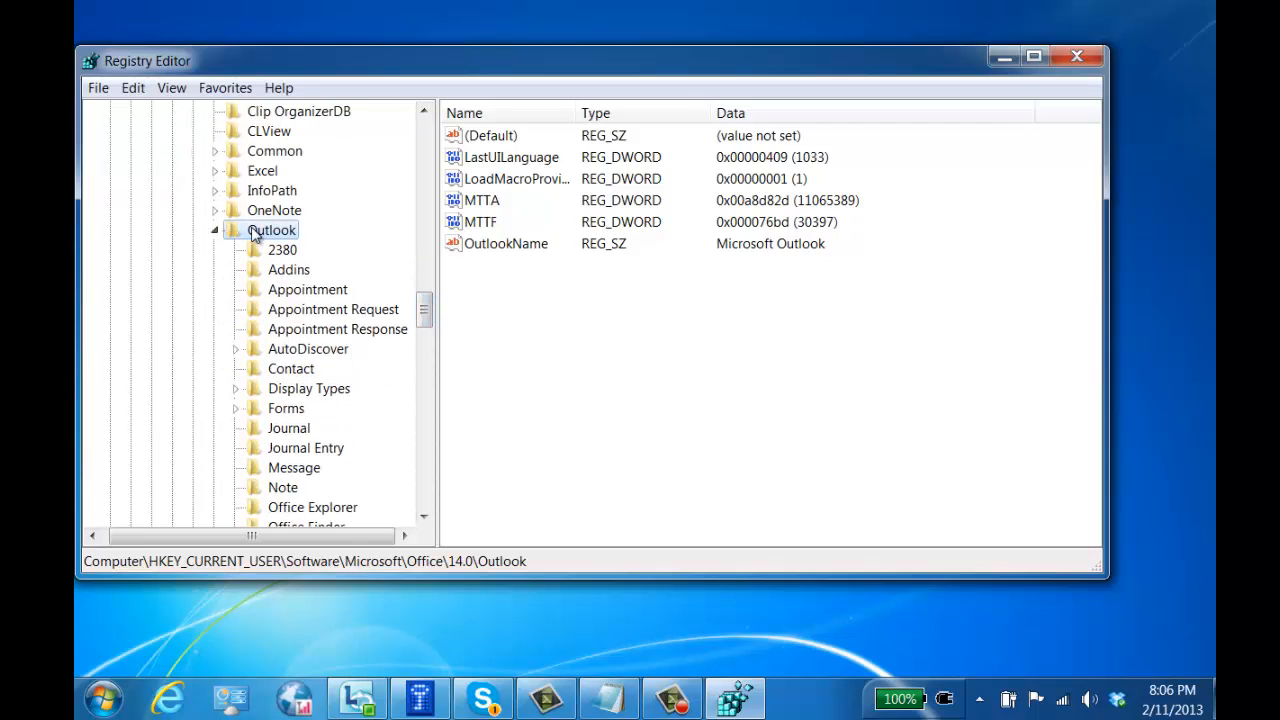
Create a new key named QueryBuilder under the Office 14.0 Outlook registry key.
right_click(252, 233)
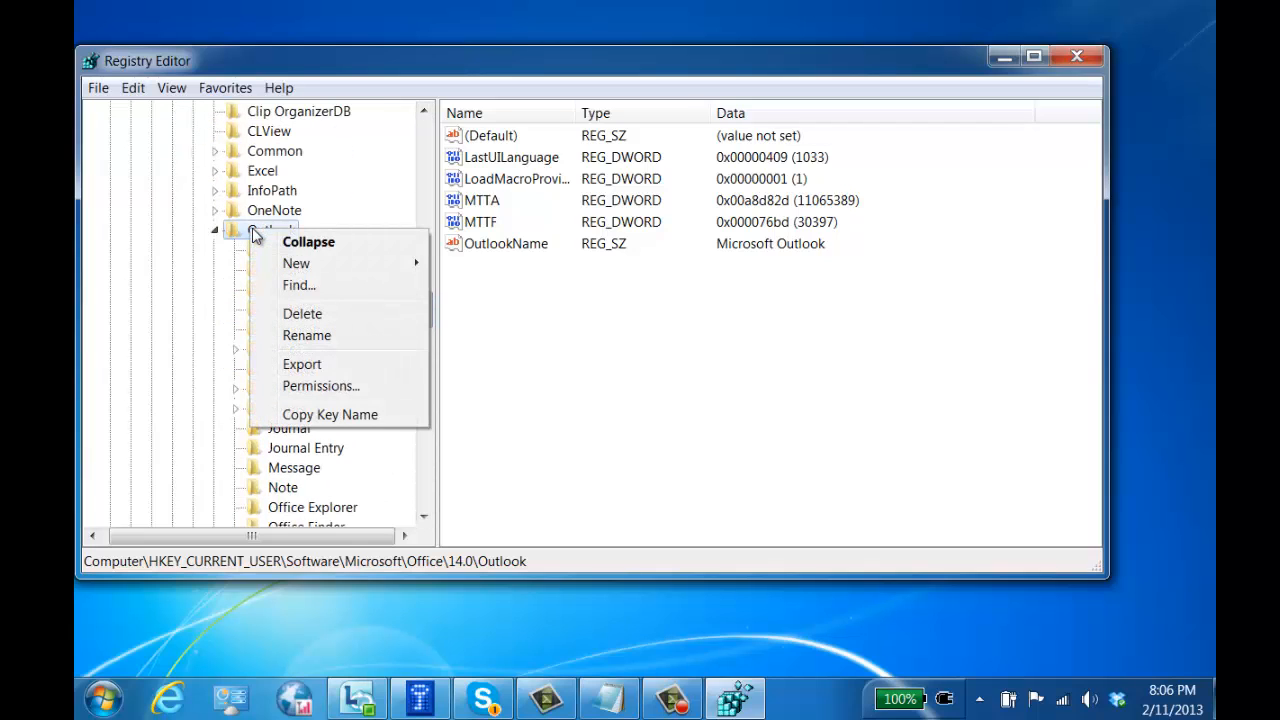
mouse_move(320, 266)
left_click(468, 265)
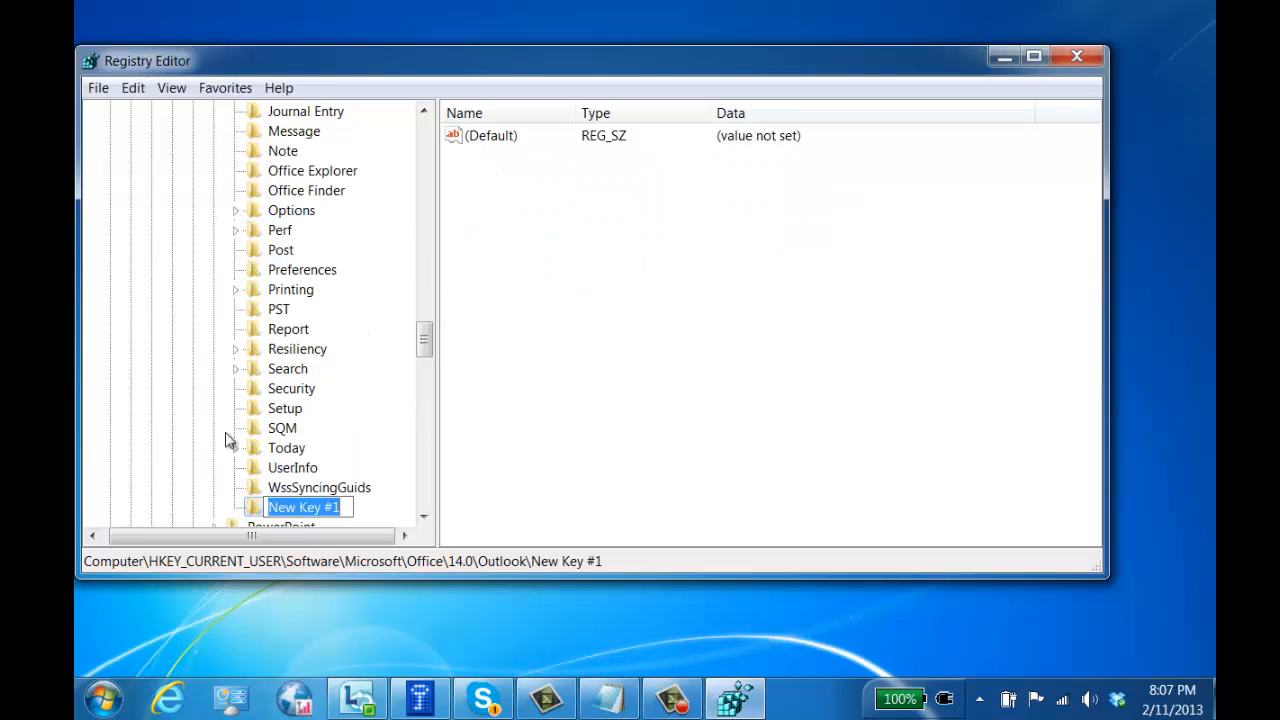
type("Q")
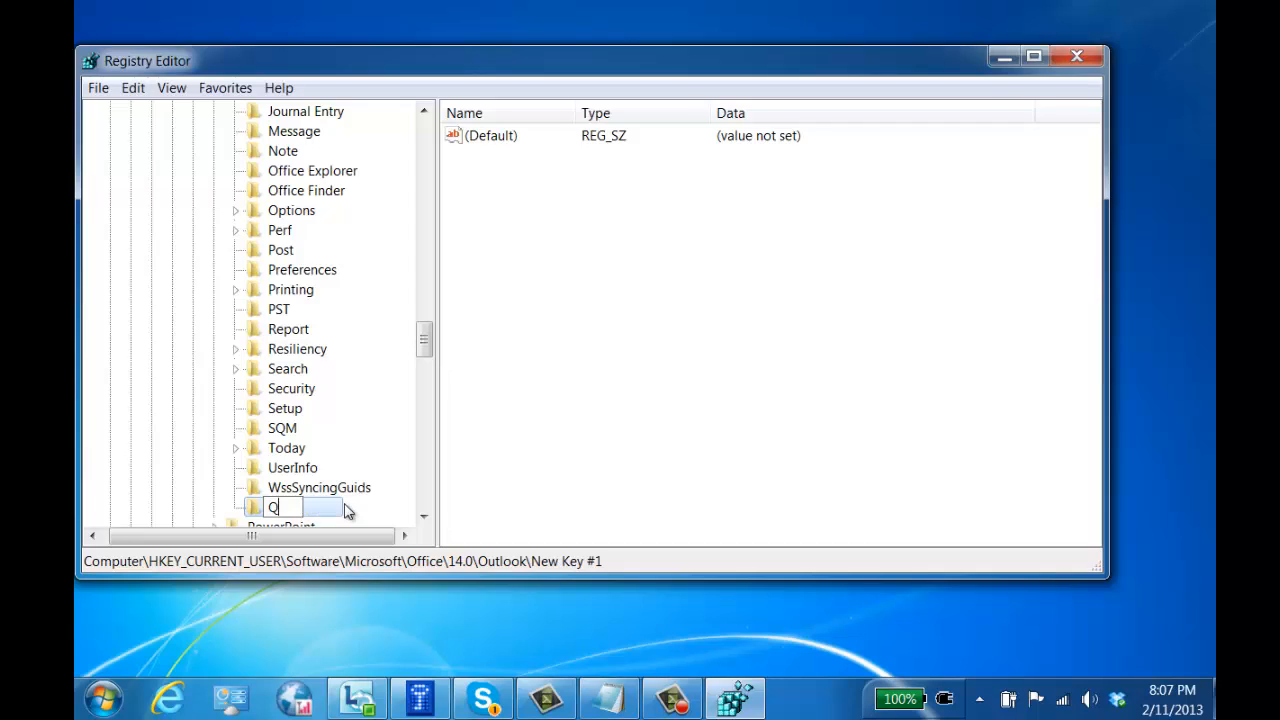
type("ueryBuilder")
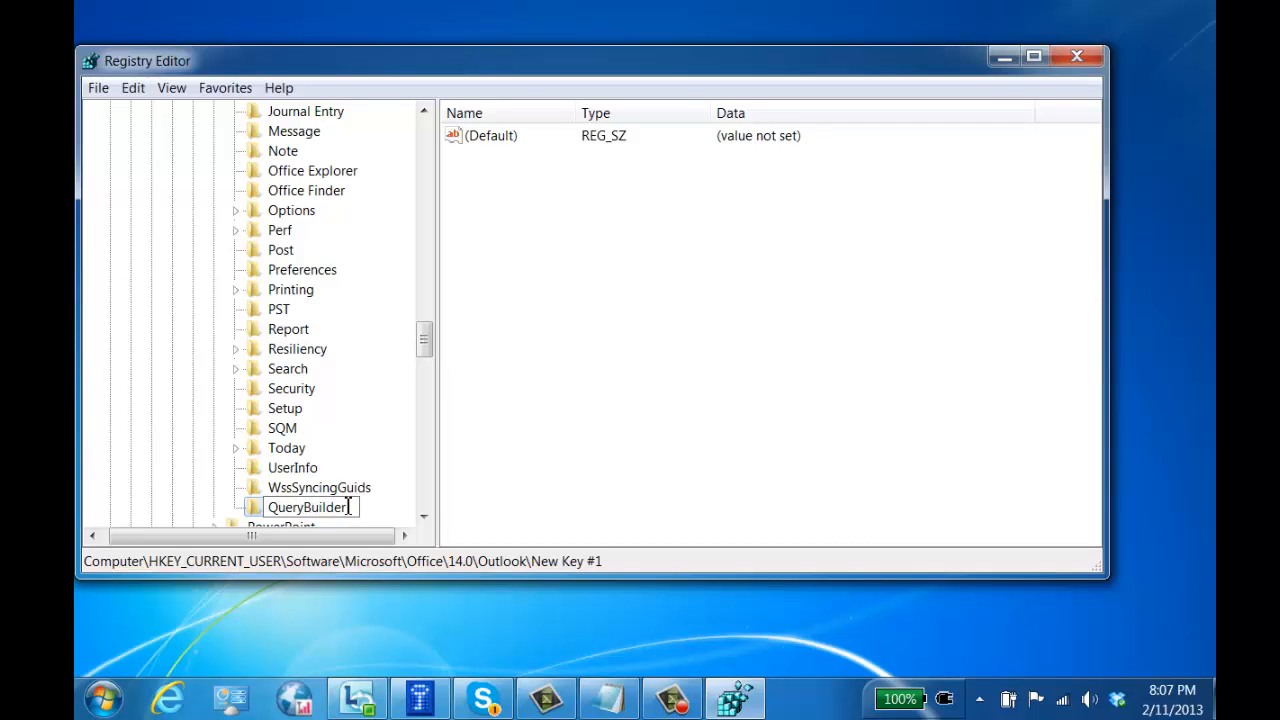
left_click(256, 486)
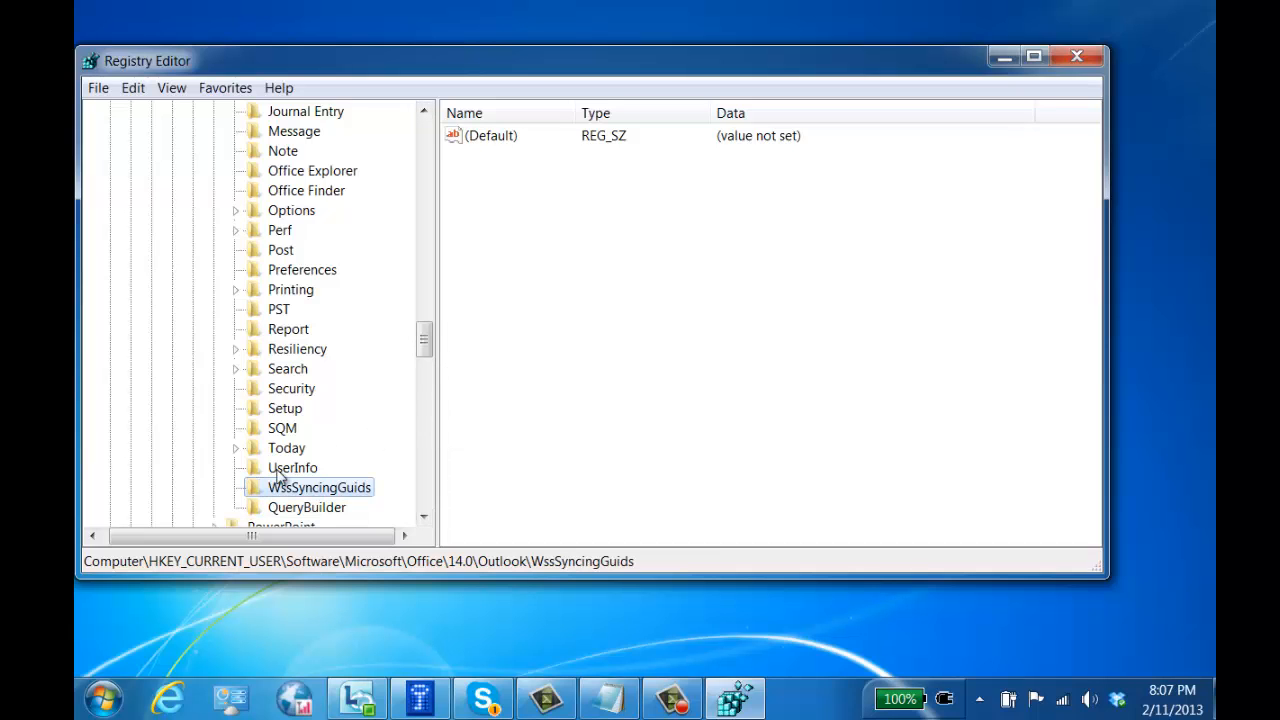
Exit the Registry Editor and start Microsoft Outlook 2010 with the CYD profile and macros enabled.
left_click(98, 88)
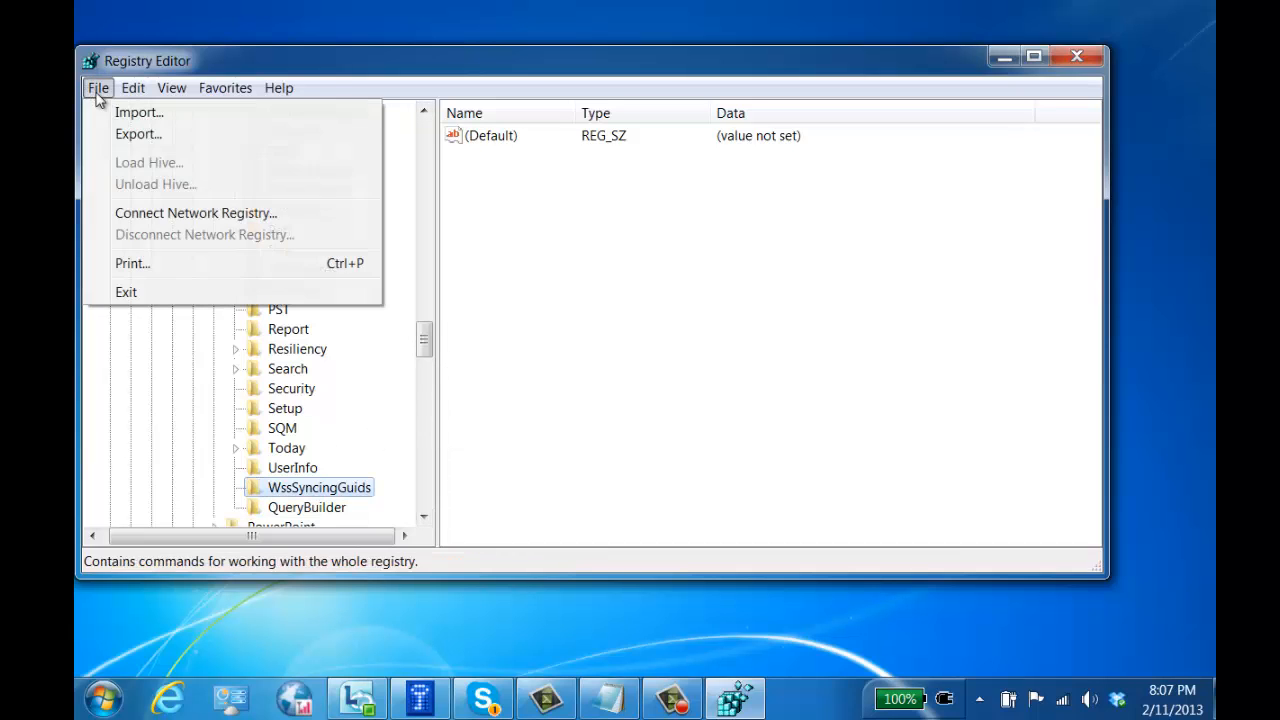
left_click(150, 293)
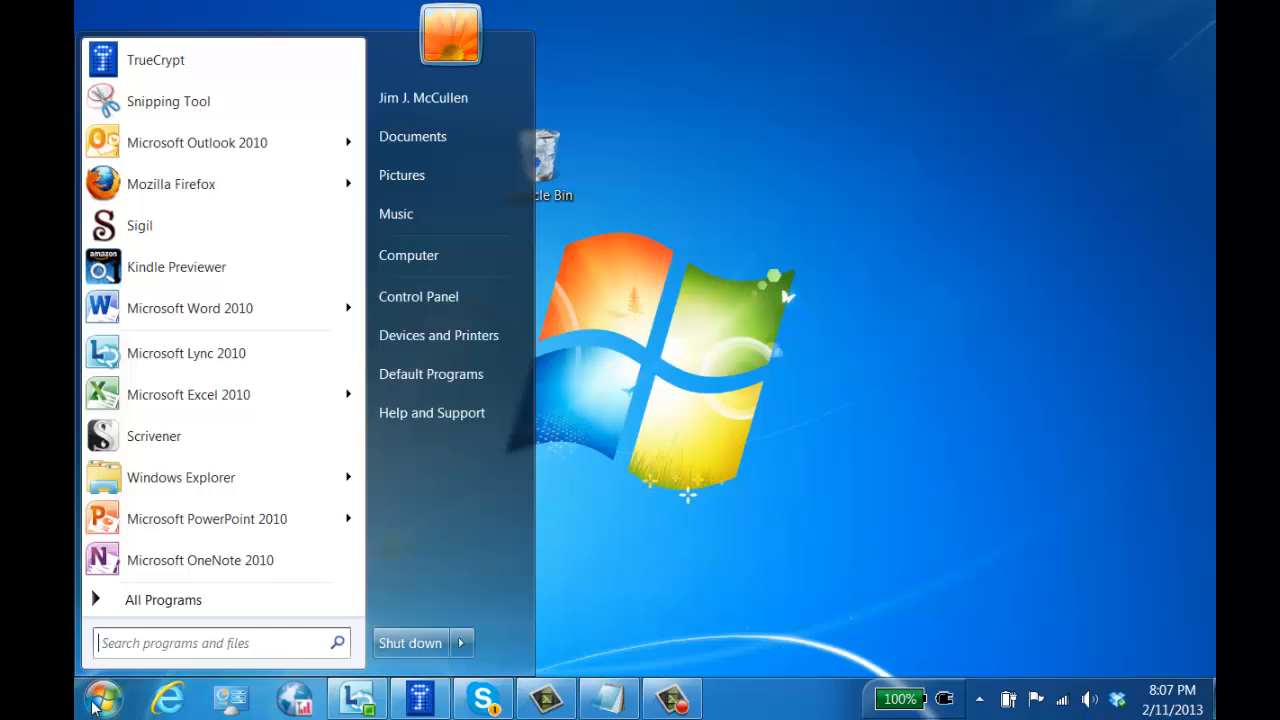
left_click(103, 699)
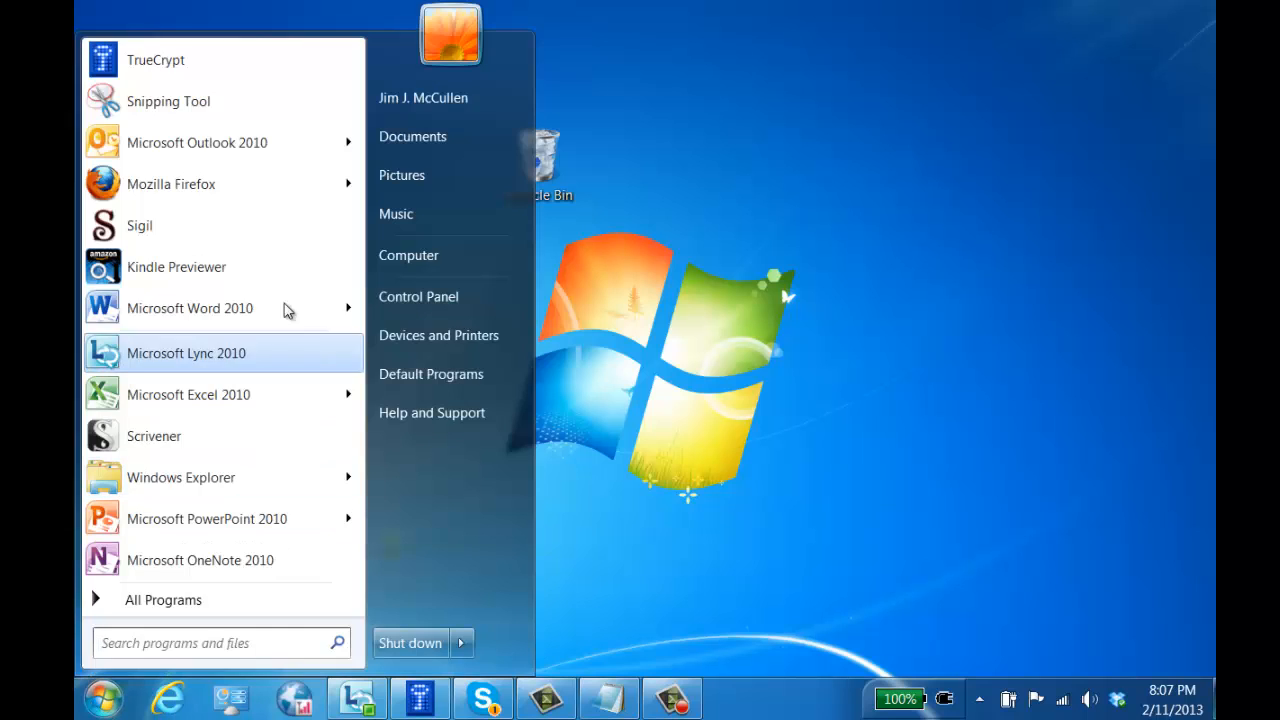
left_click(240, 140)
left_click(711, 309)
left_click(684, 328)
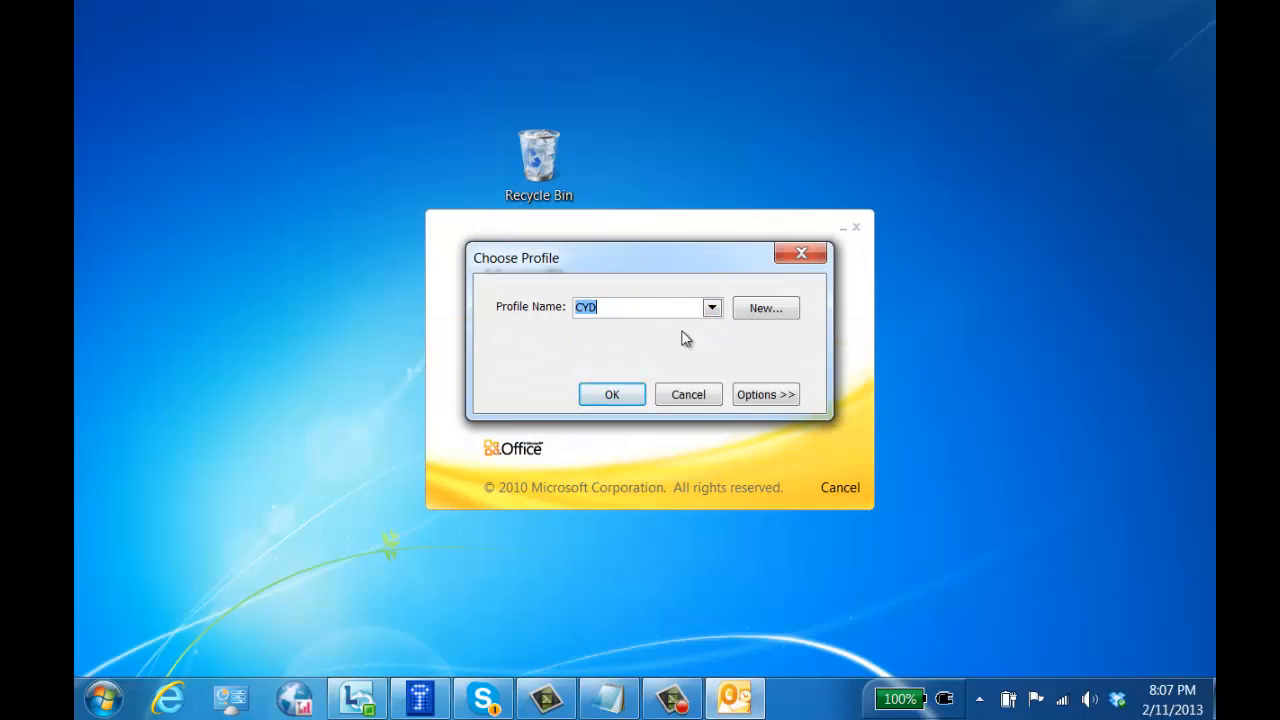
left_click(615, 400)
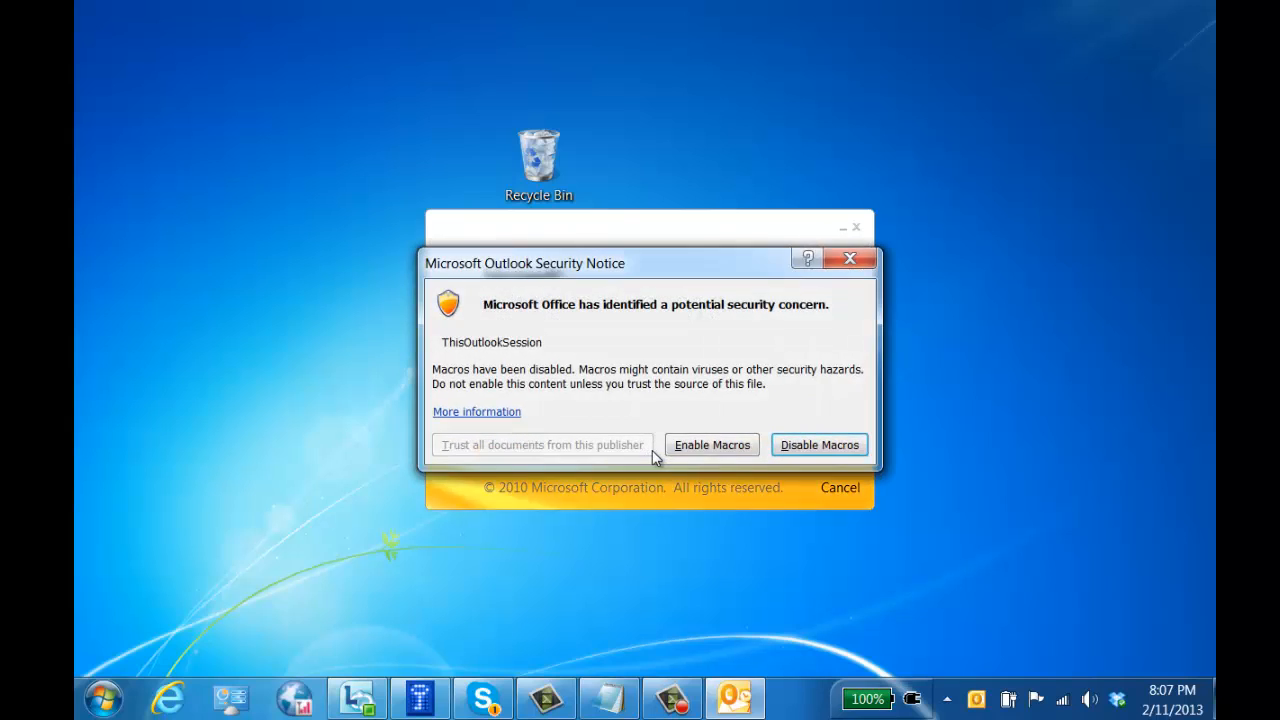
left_click(720, 449)
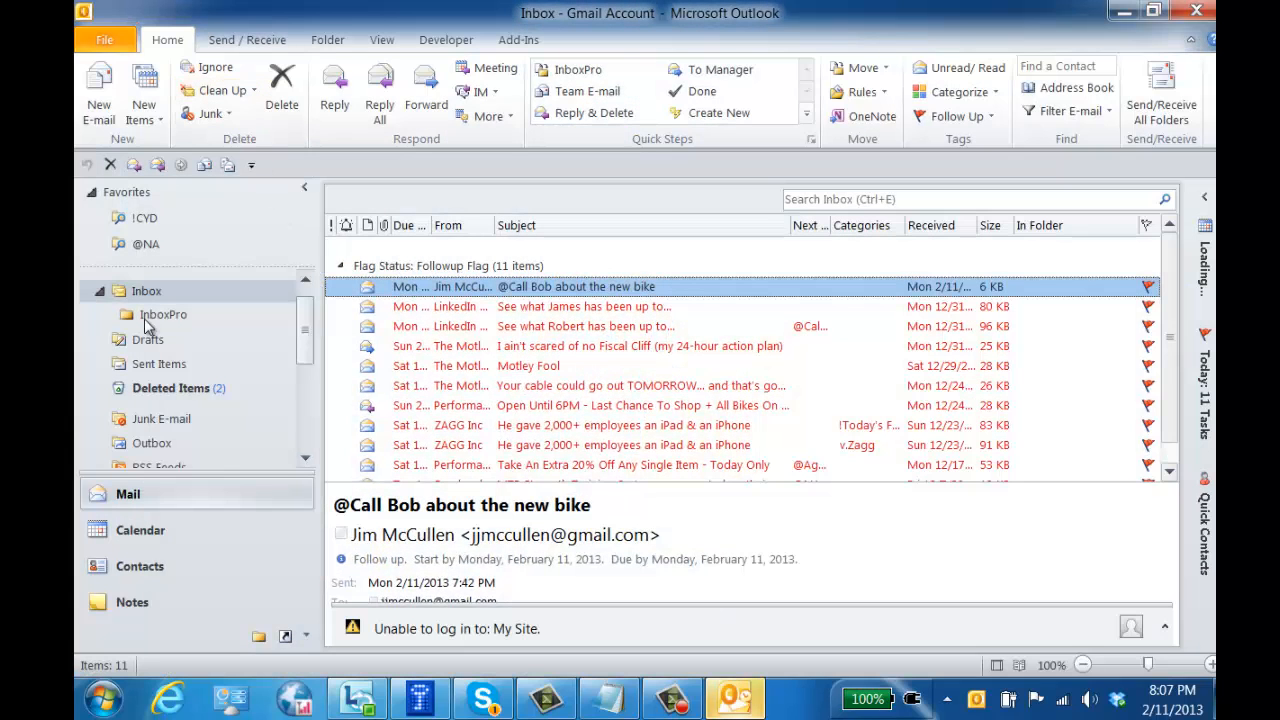
scroll(283, 390, "down", 3)
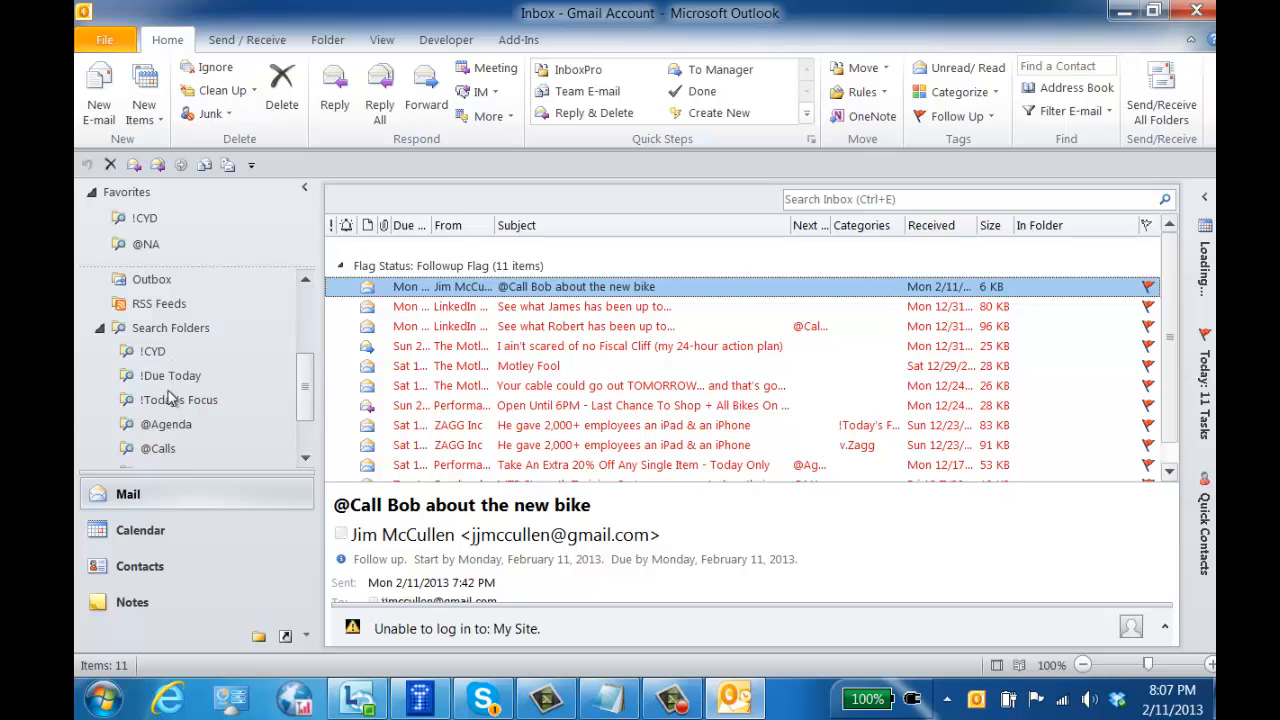
right_click(162, 422)
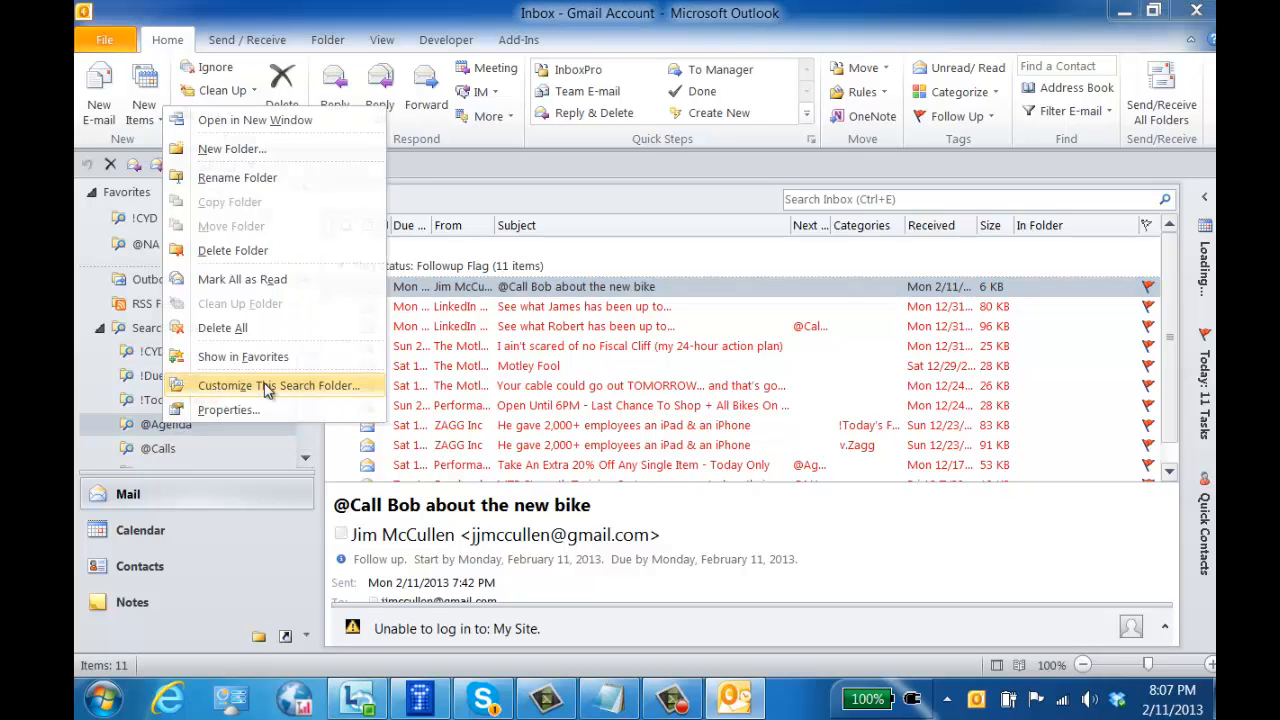
left_click(213, 390)
left_click(818, 322)
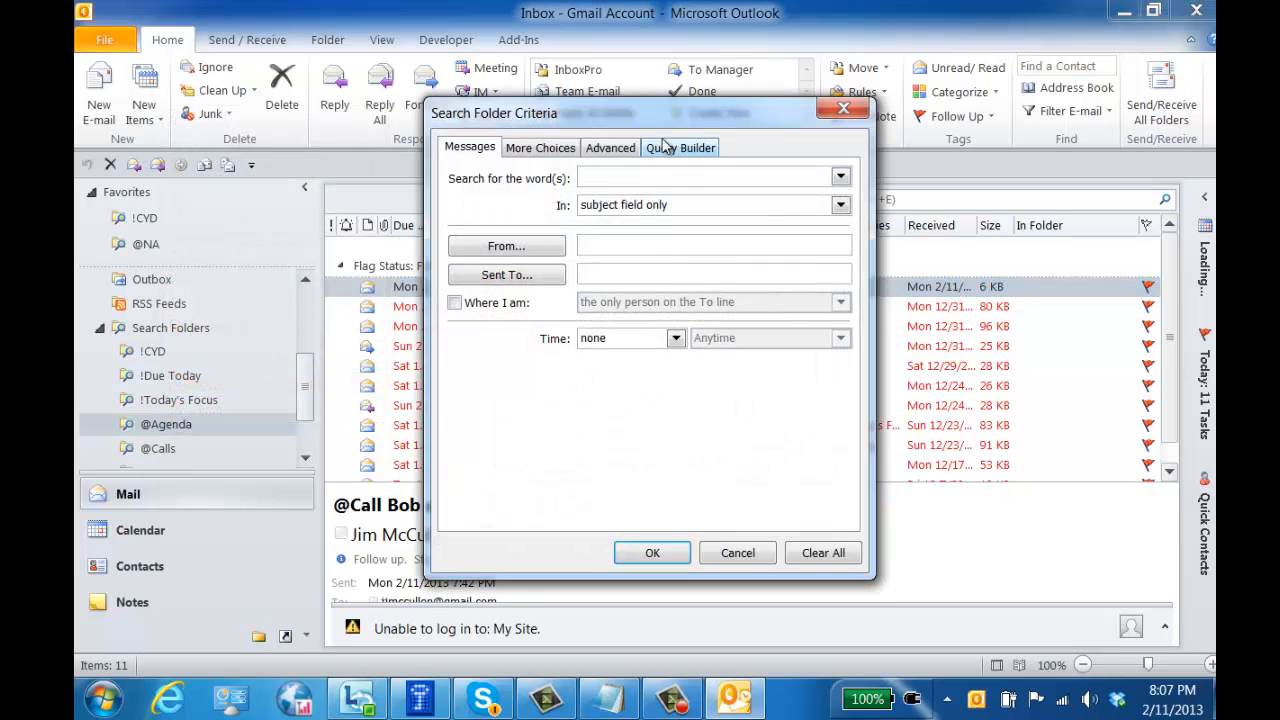
left_click(742, 553)
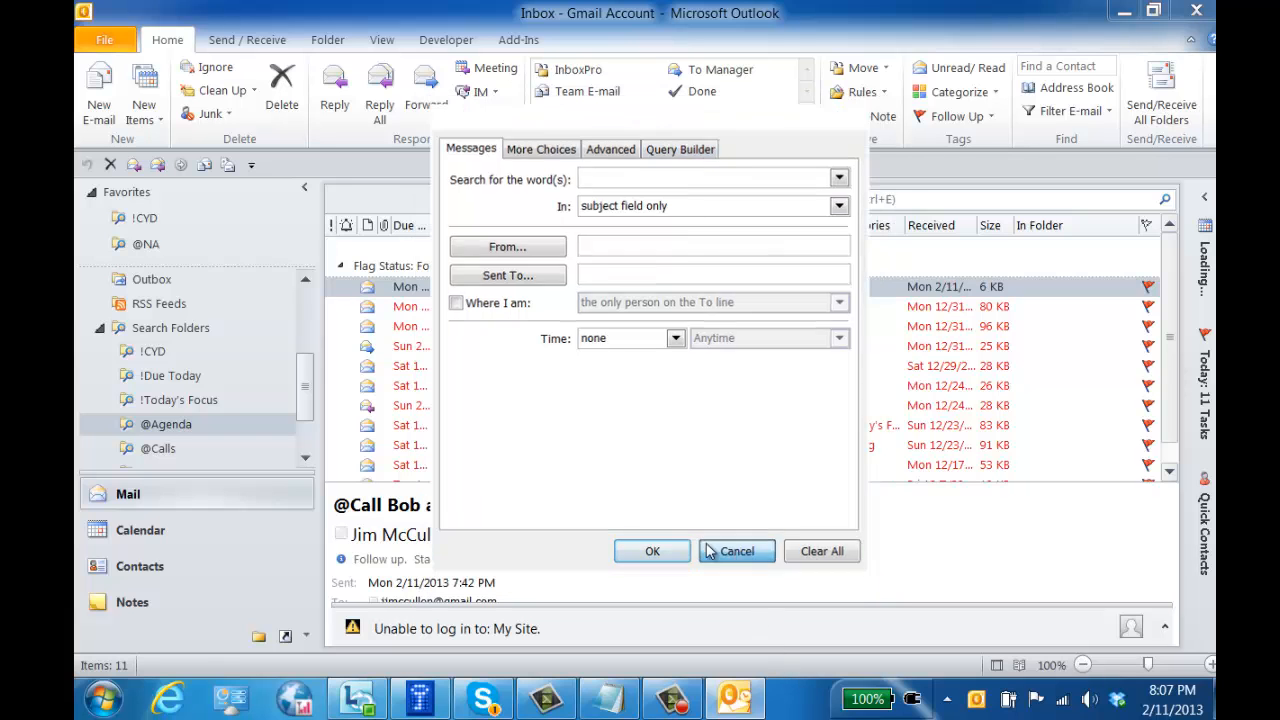
left_click(784, 418)
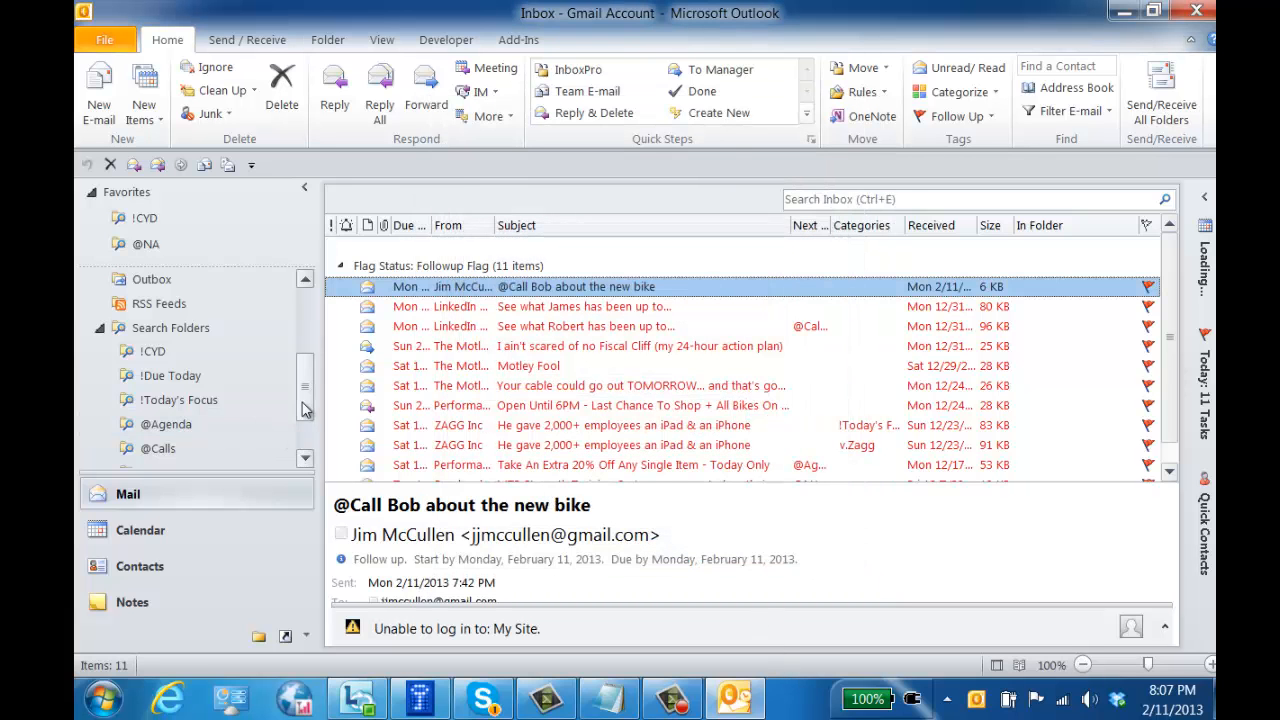
scroll(165, 400, "down", 2)
left_click(158, 368)
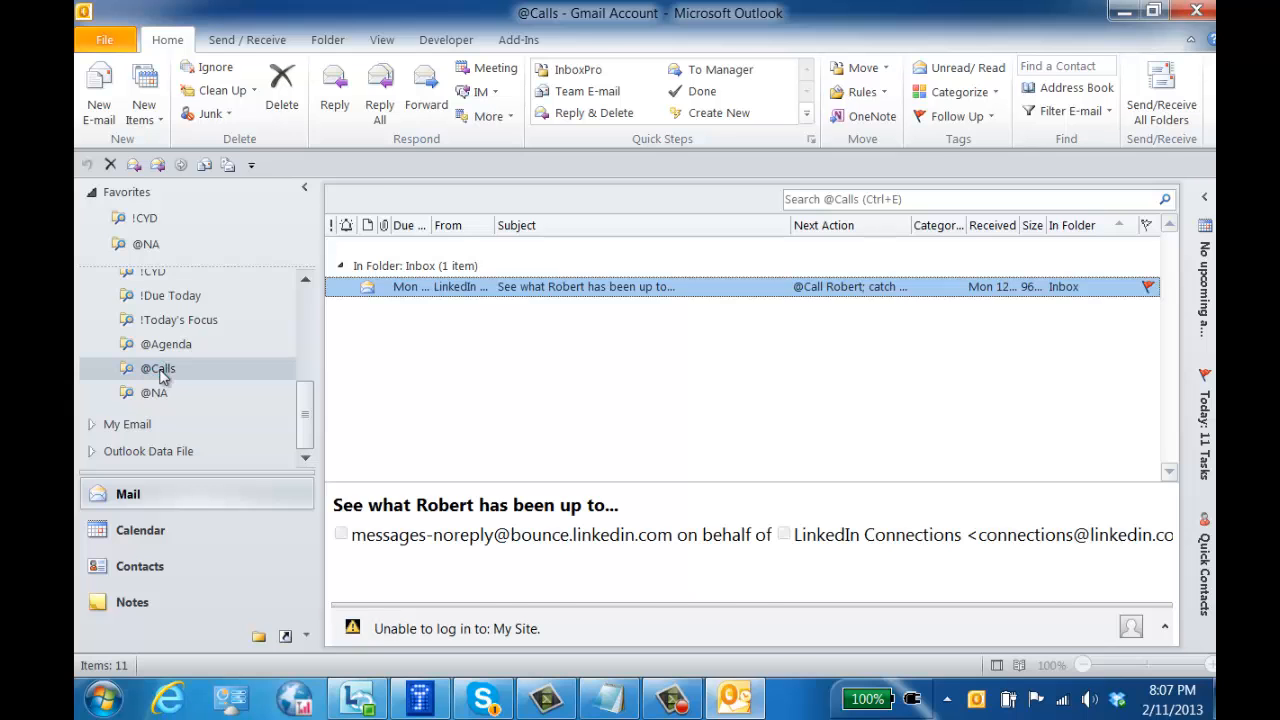
right_click(160, 372)
left_click(278, 338)
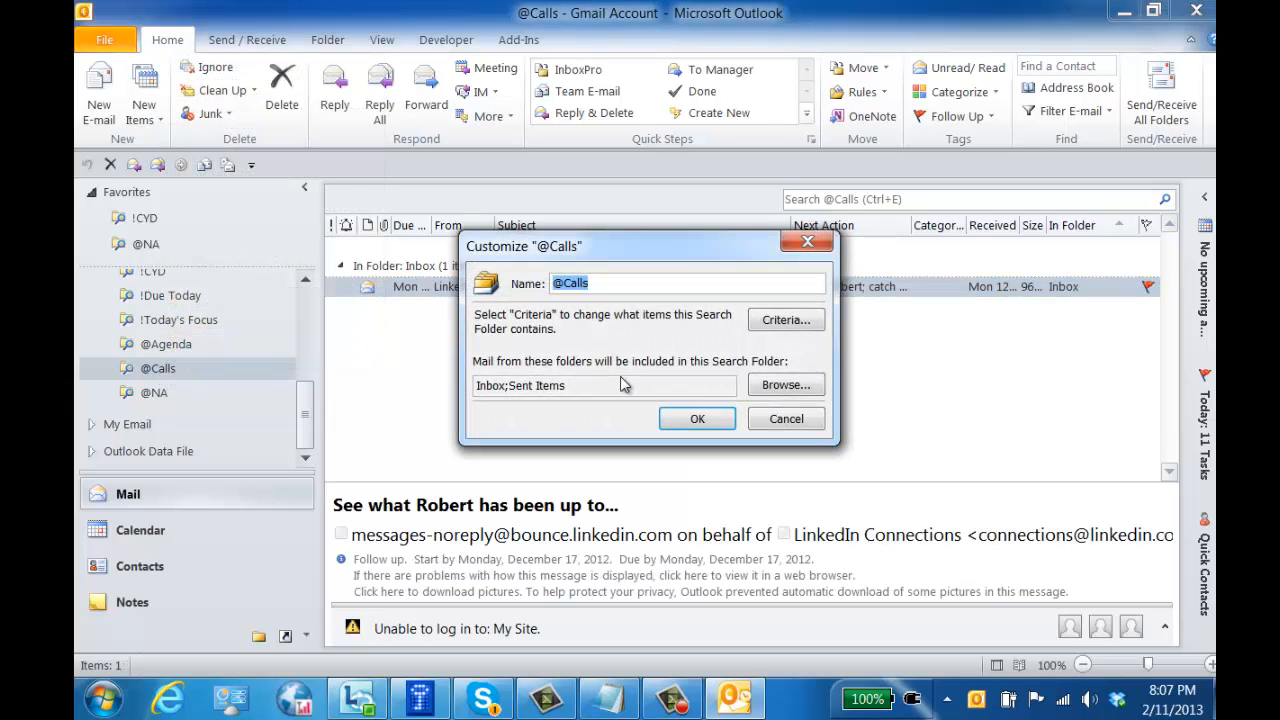
left_click(790, 322)
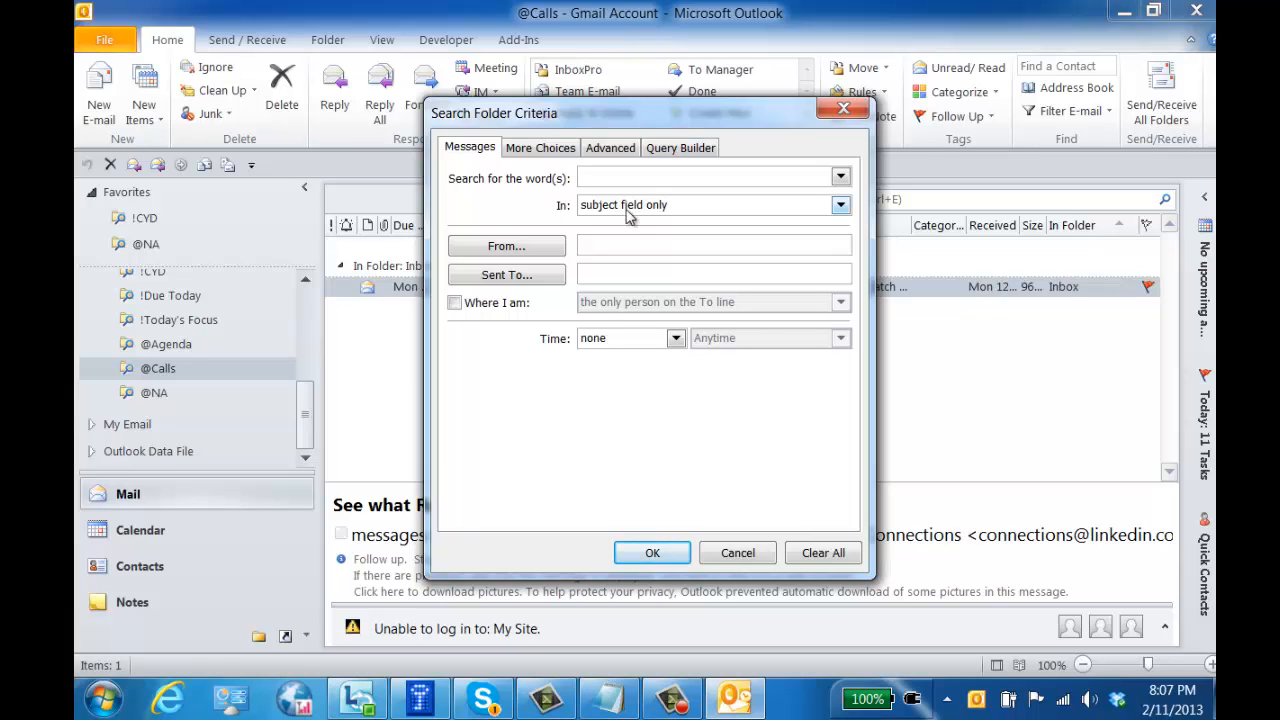
left_click(570, 148)
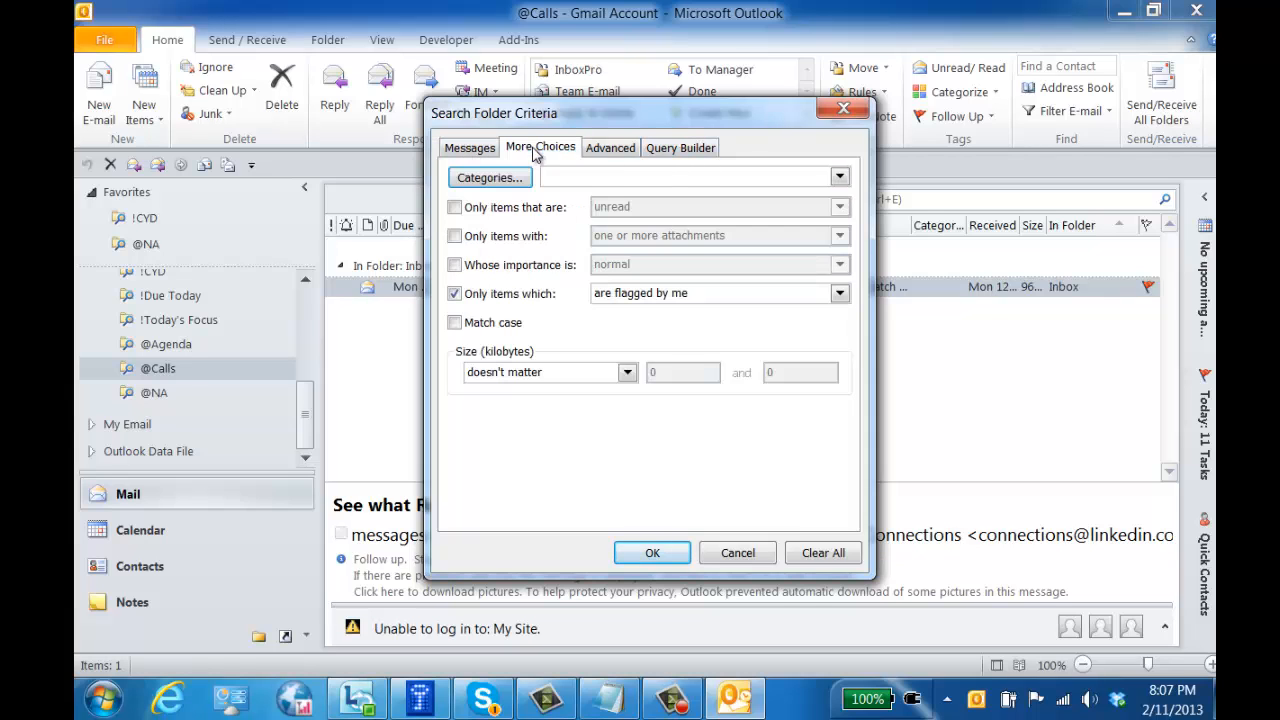
left_click(617, 150)
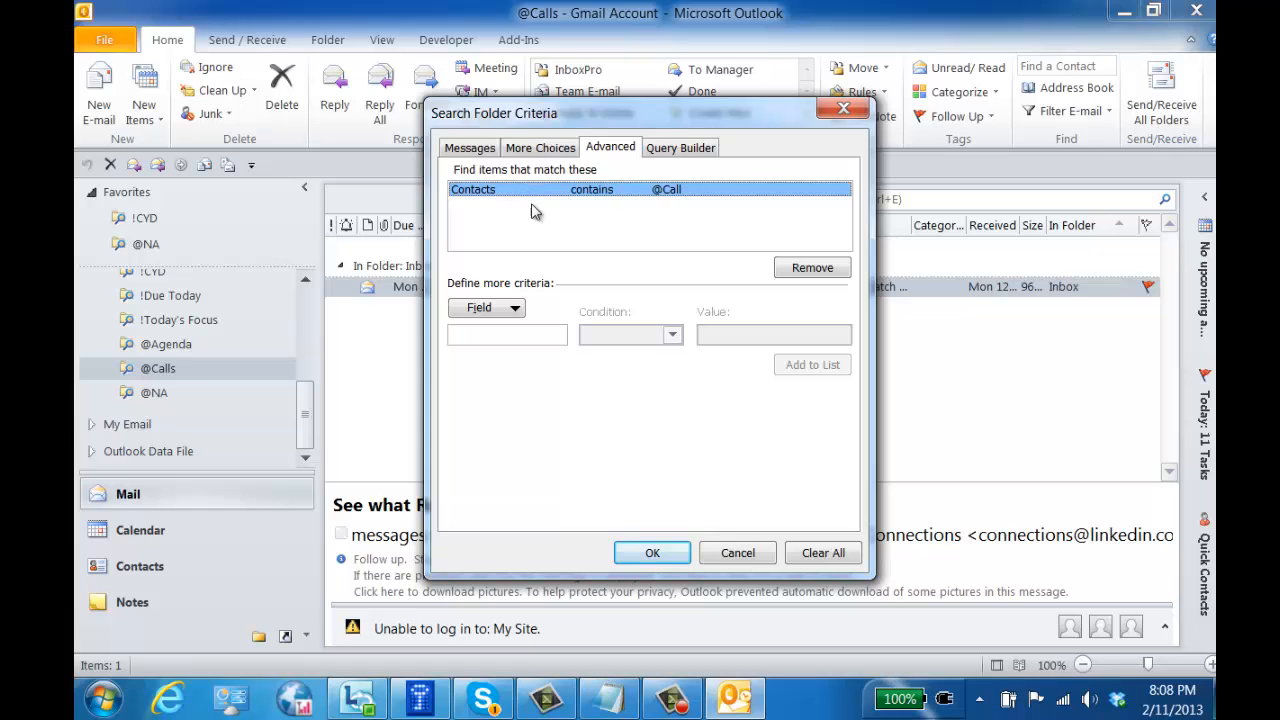
left_click(812, 268)
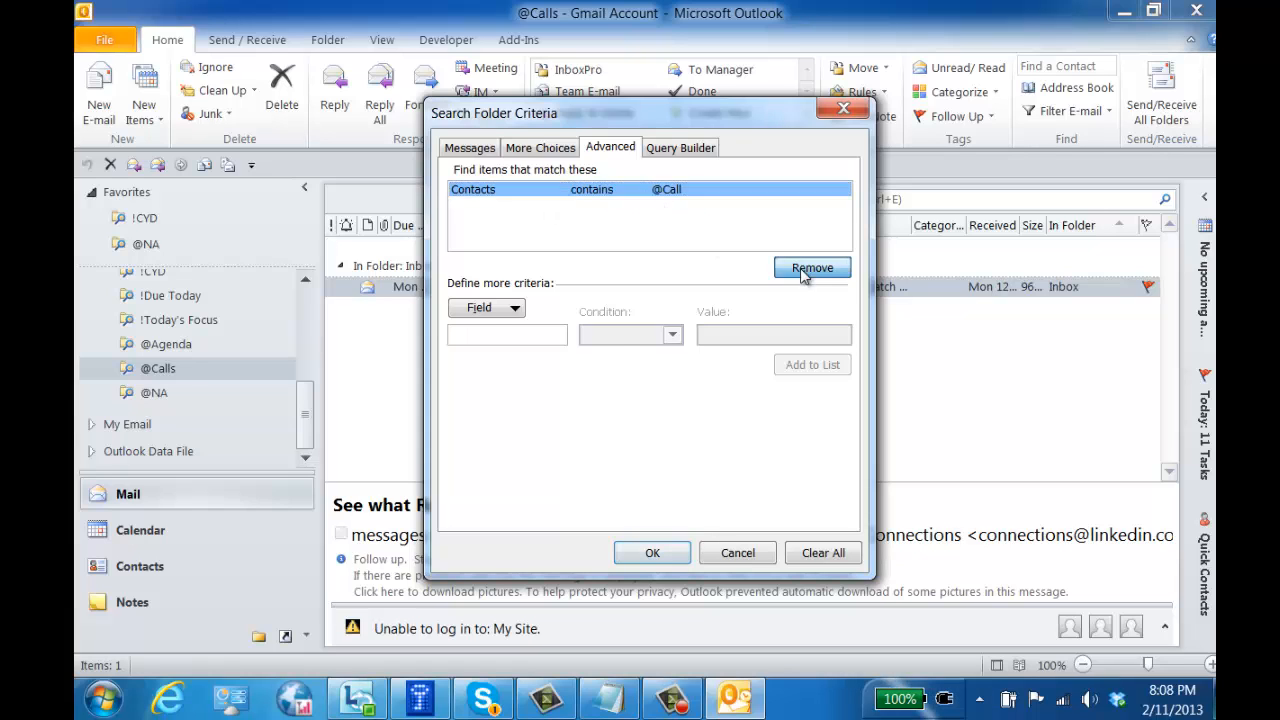
left_click(678, 148)
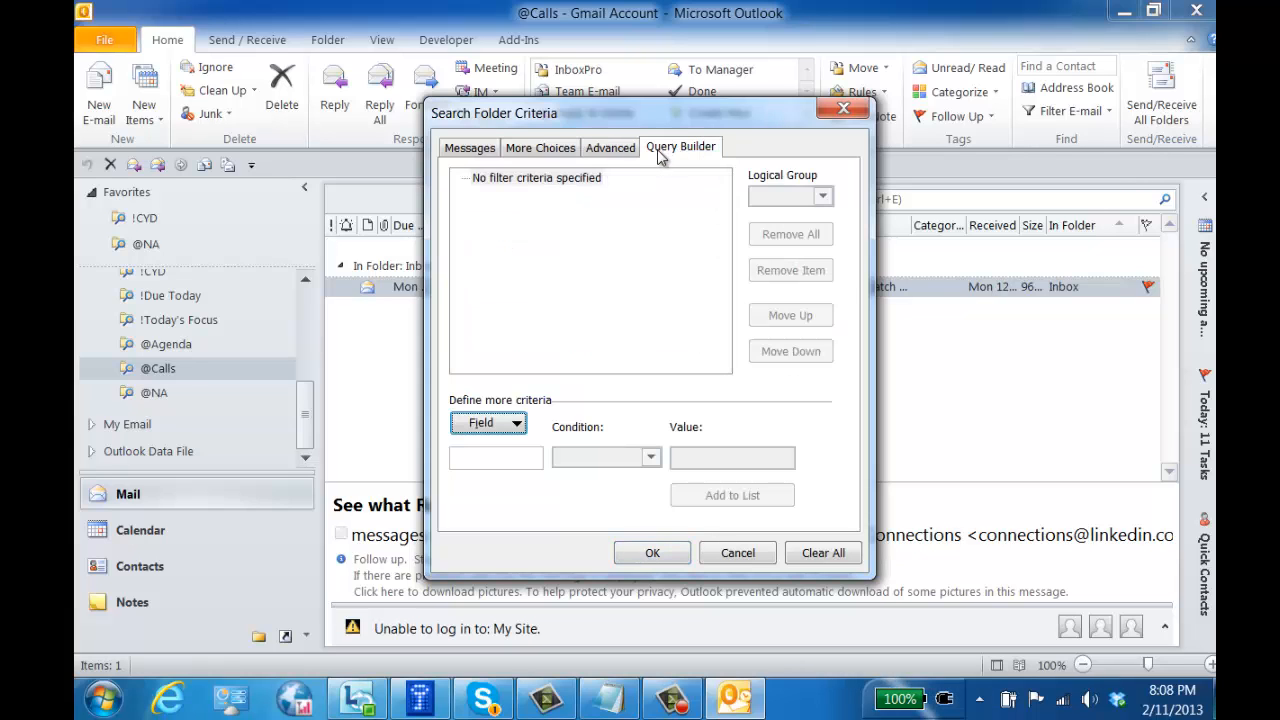
left_click(514, 418)
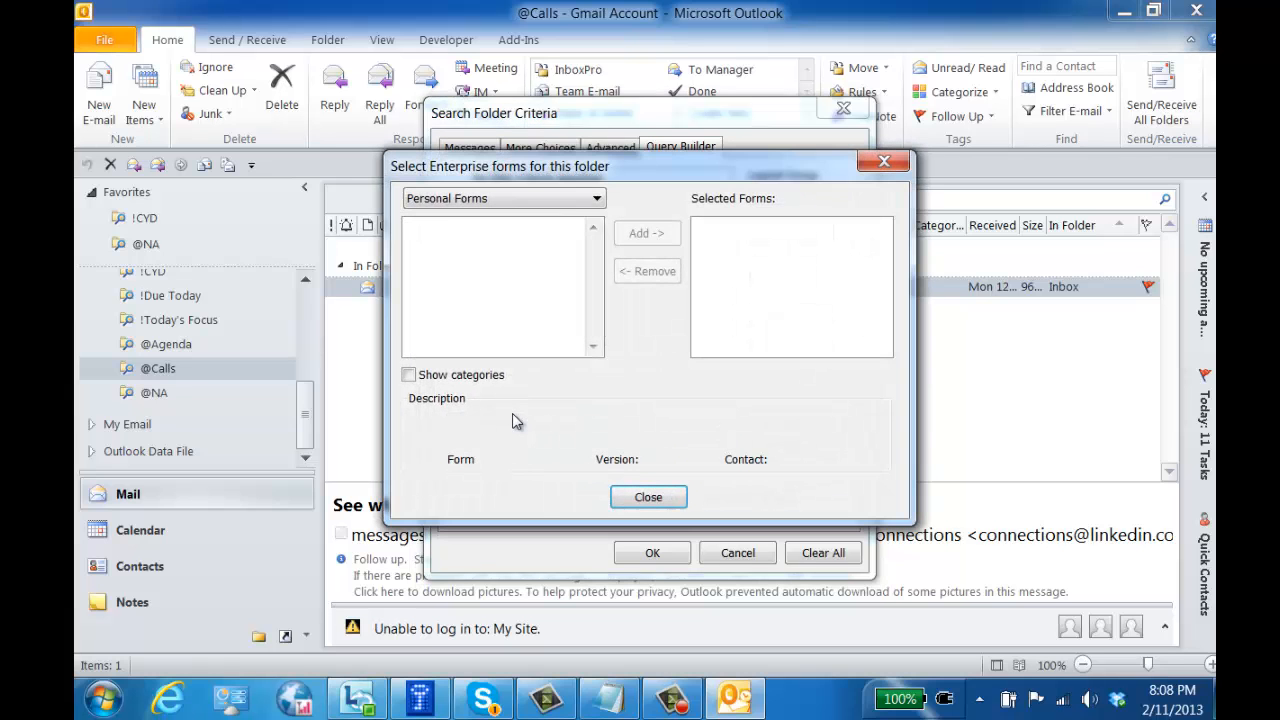
key("Escape")
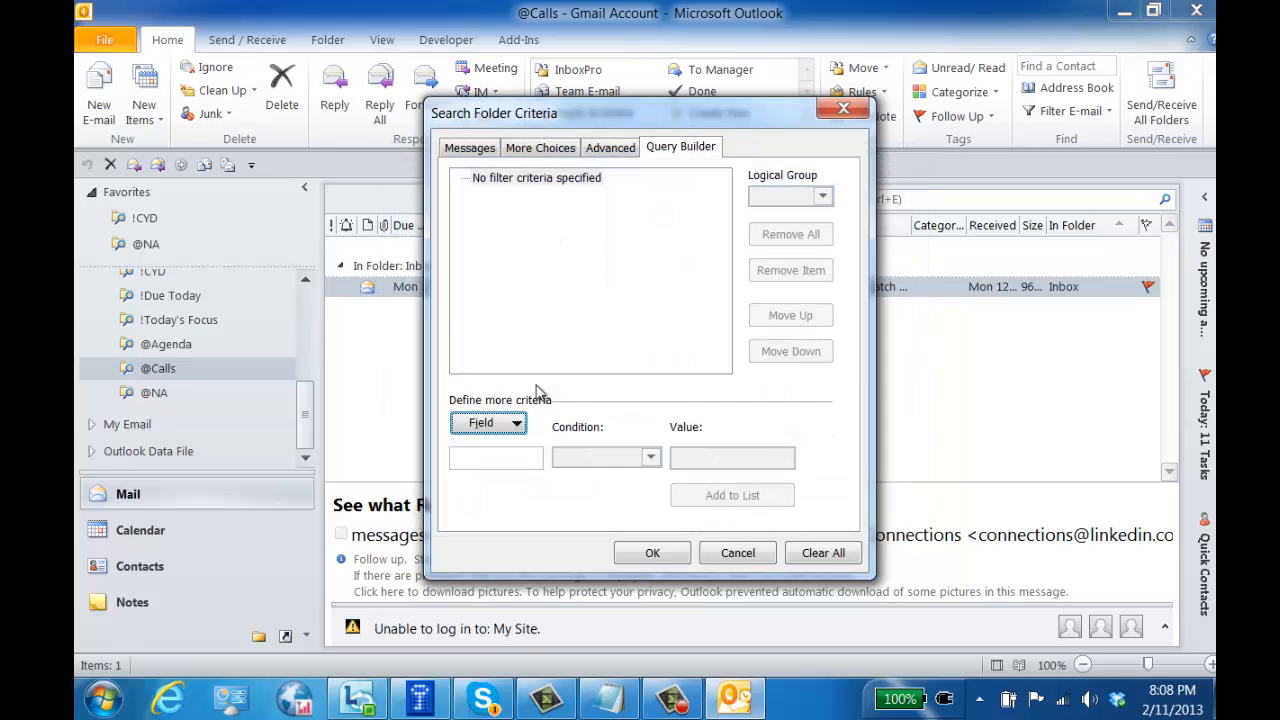
left_click(514, 423)
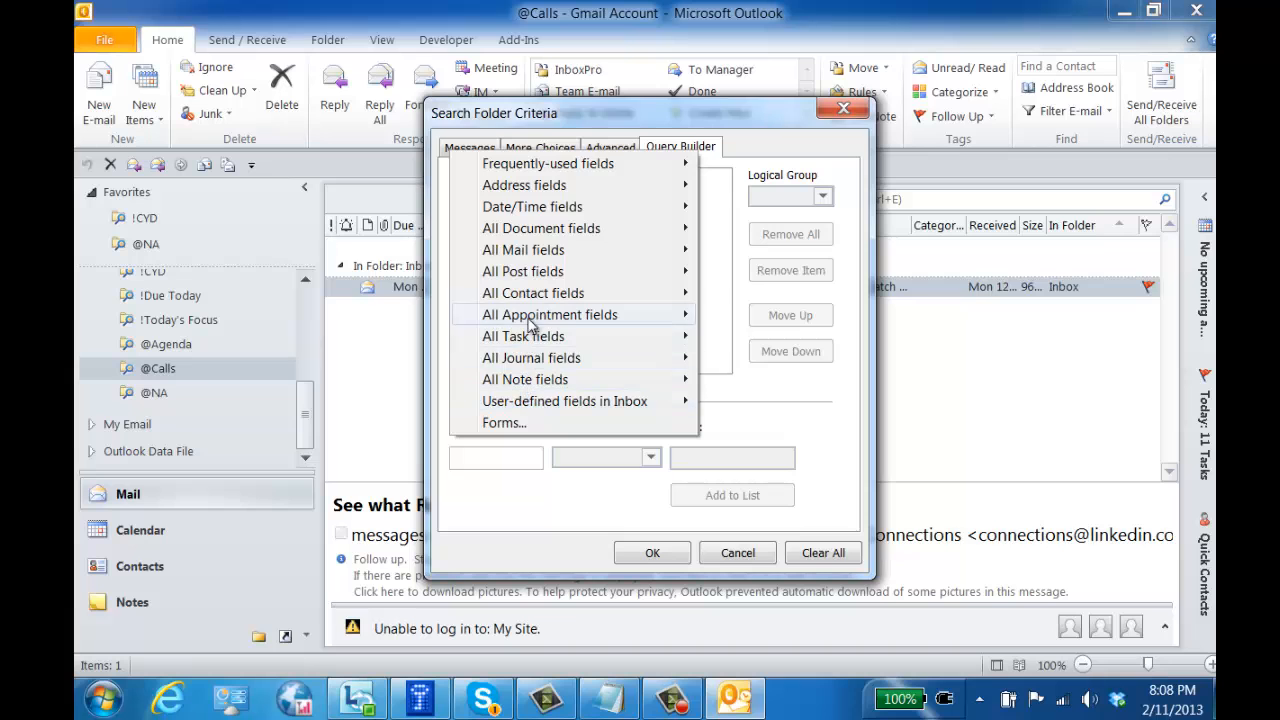
mouse_move(537, 252)
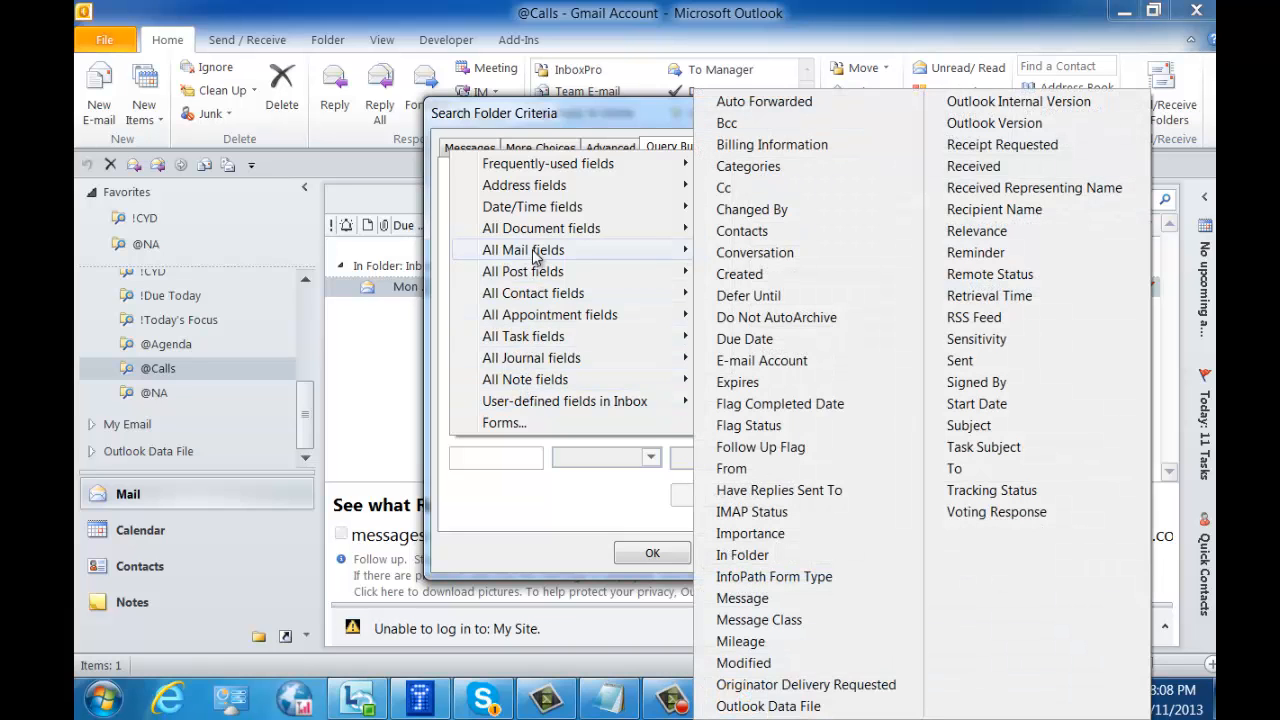
left_click(778, 232)
left_click(733, 459)
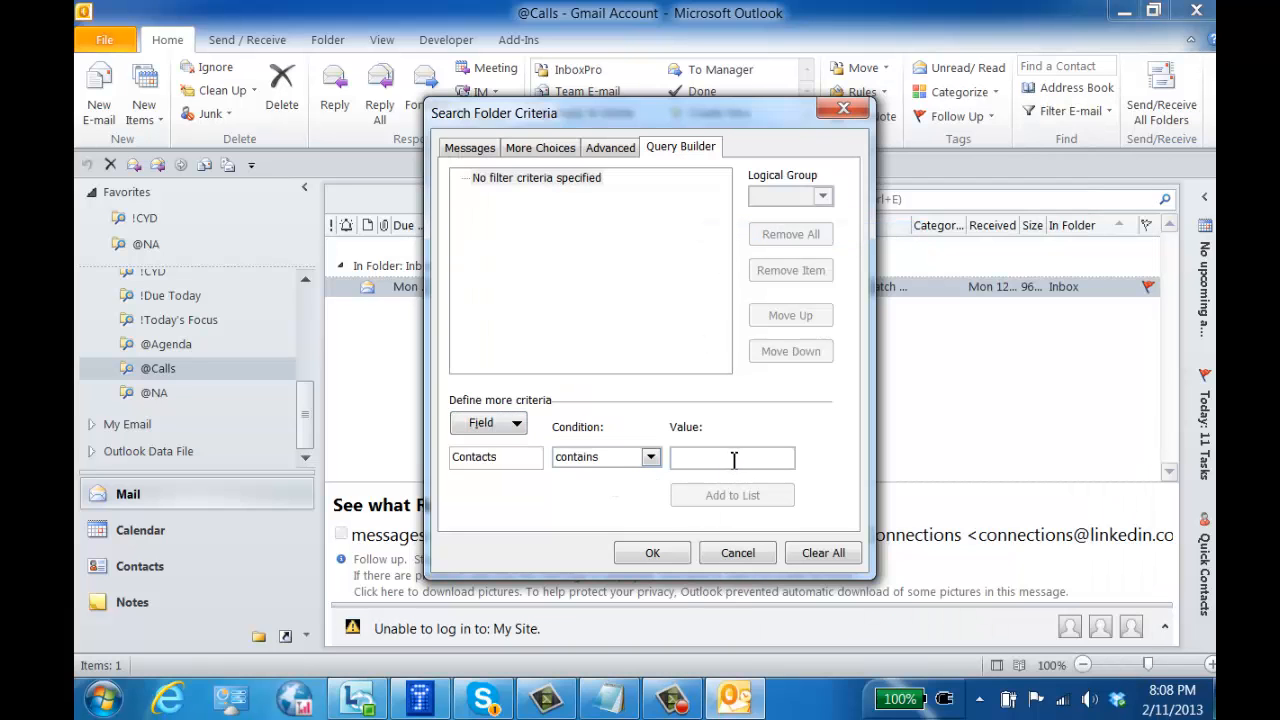
type("@va")
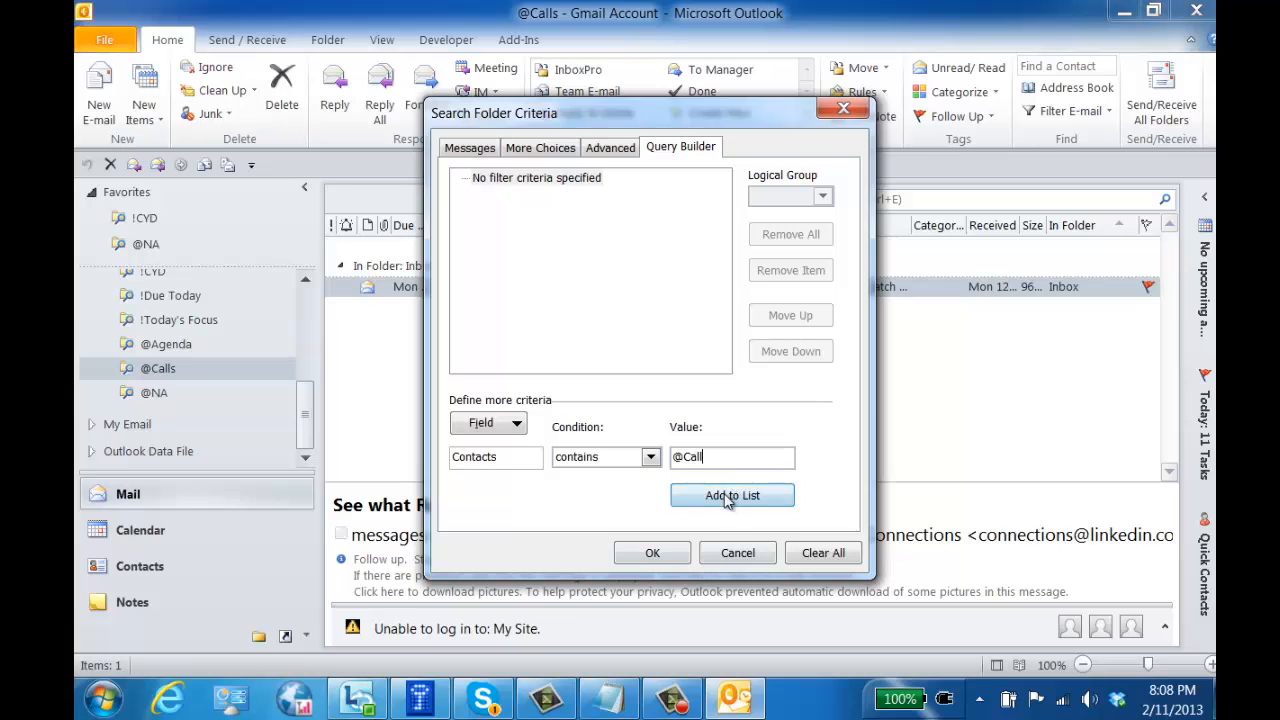
left_click(733, 495)
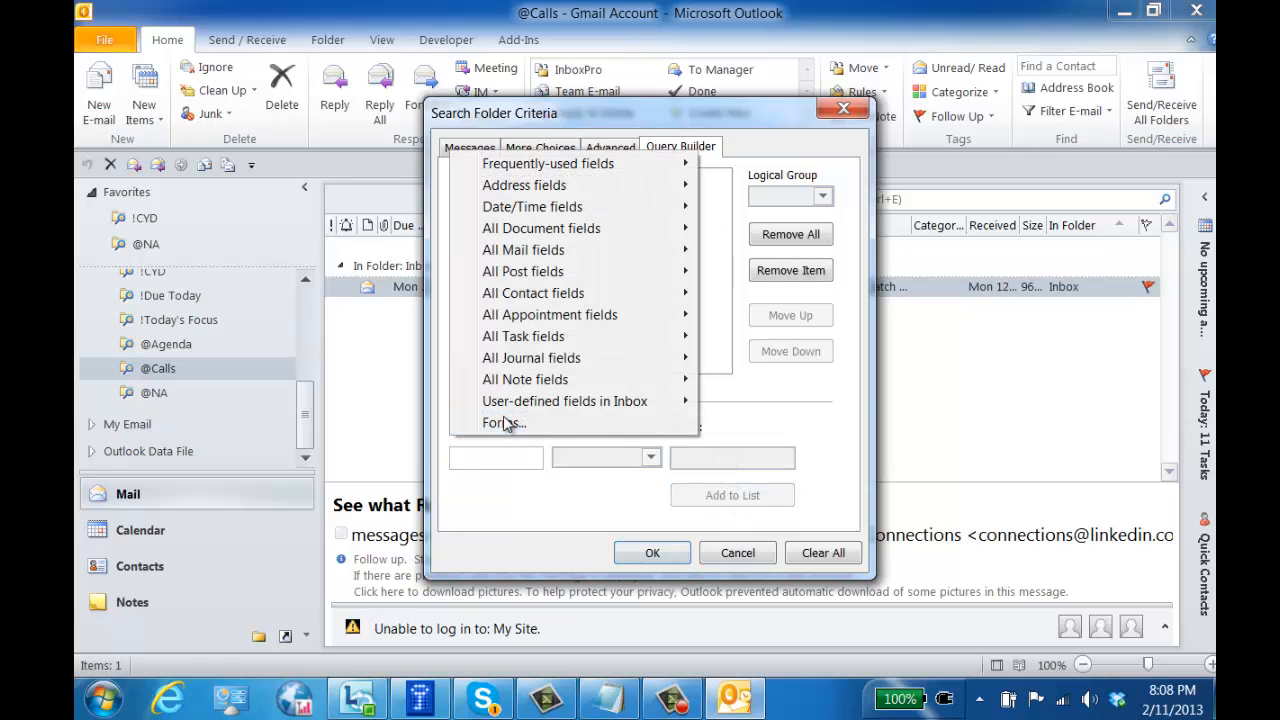
left_click(506, 424)
mouse_move(631, 251)
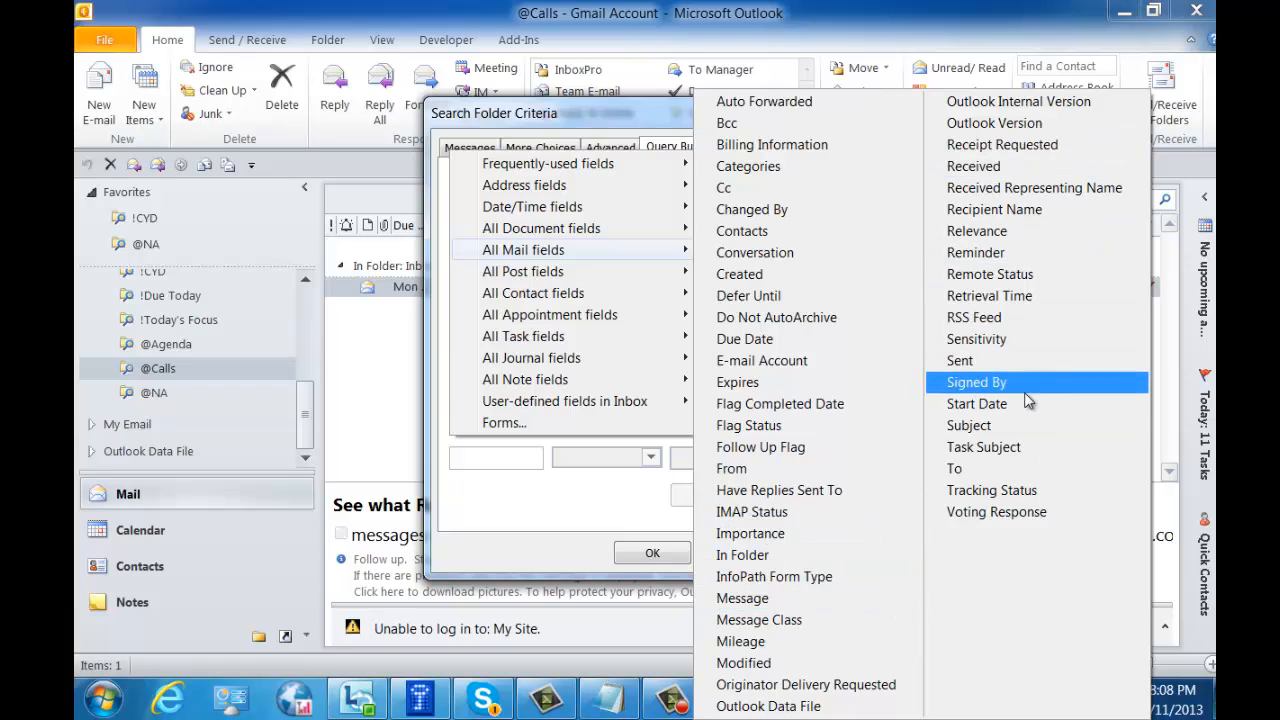
left_click(1022, 428)
left_click(723, 457)
type("@")
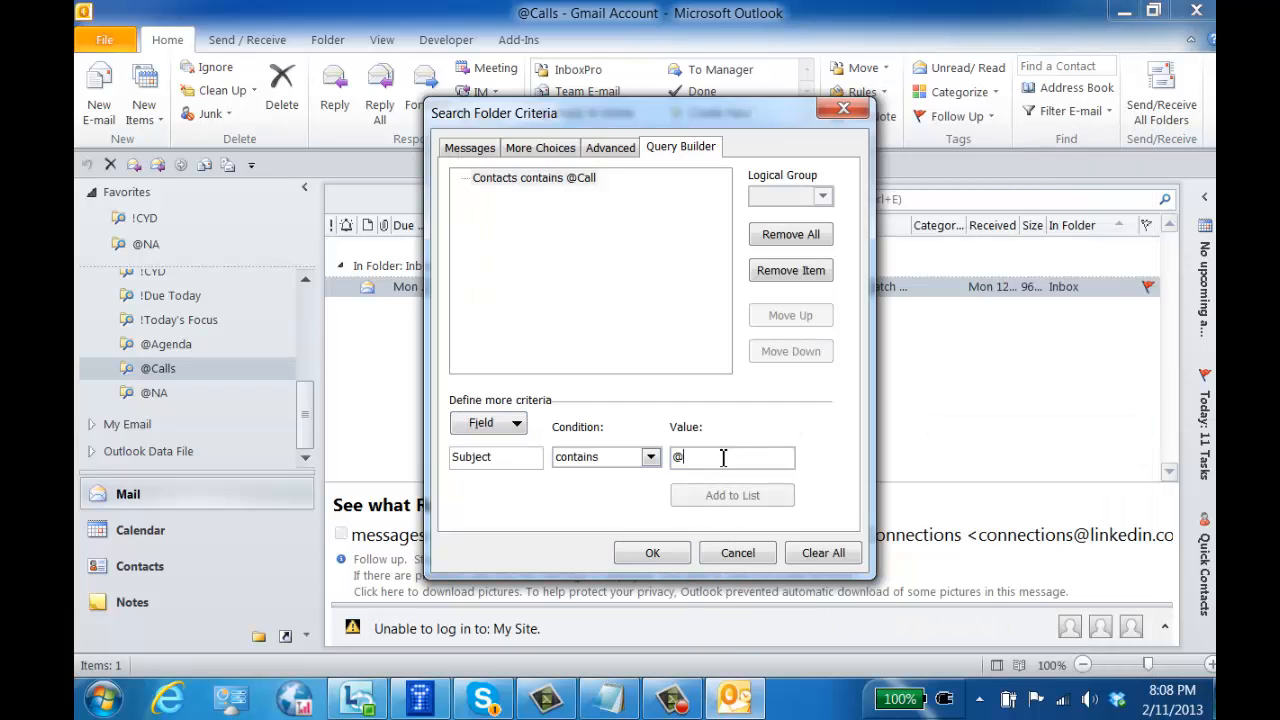
type("@Call")
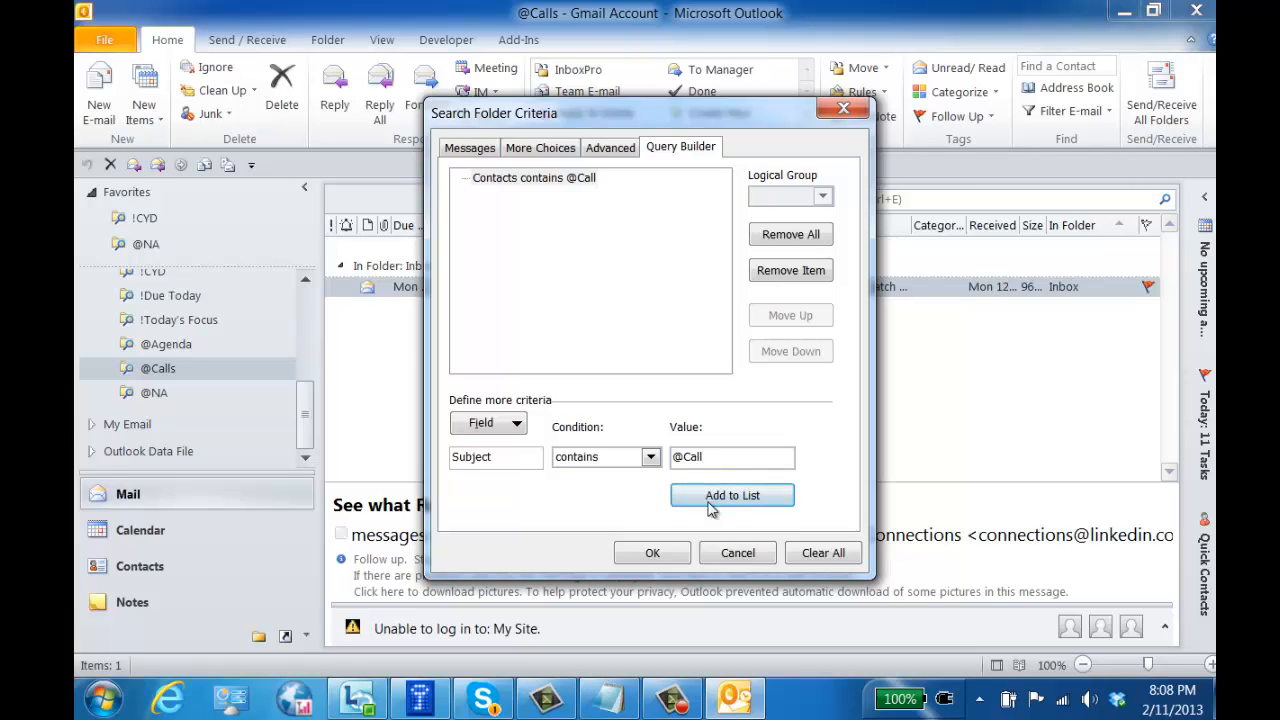
left_click(708, 503)
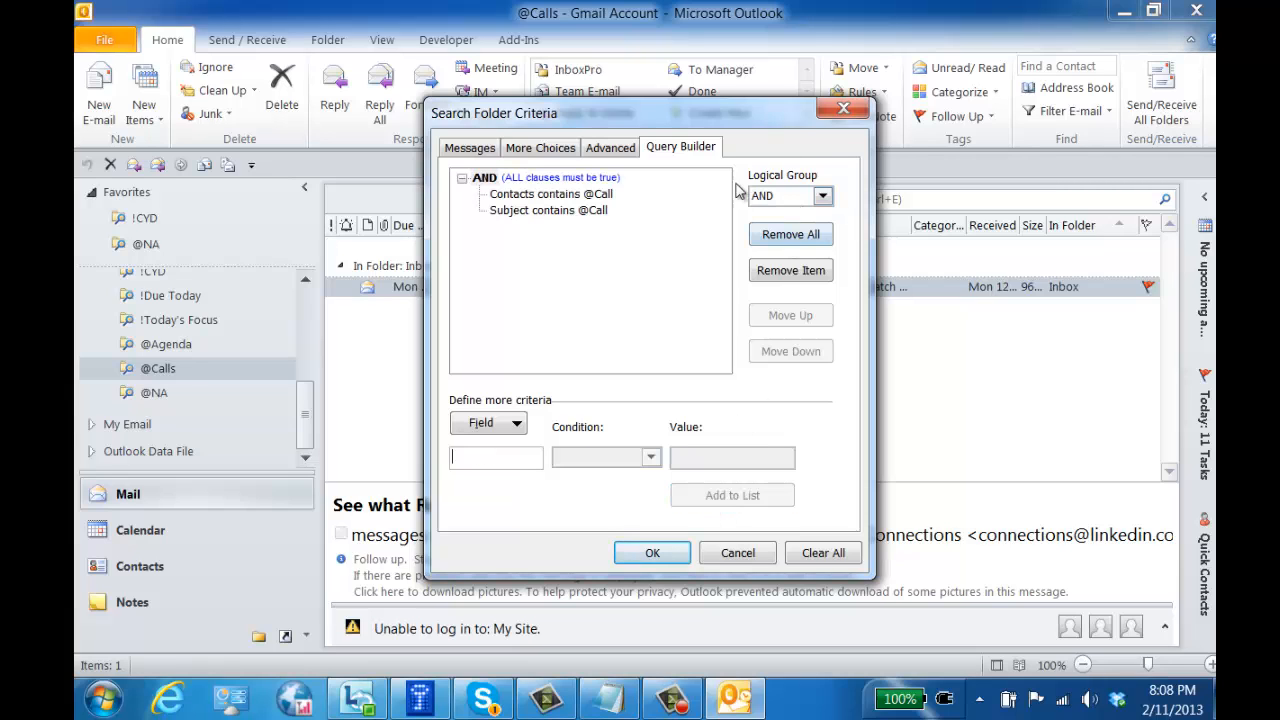
left_click(822, 196)
left_click(800, 223)
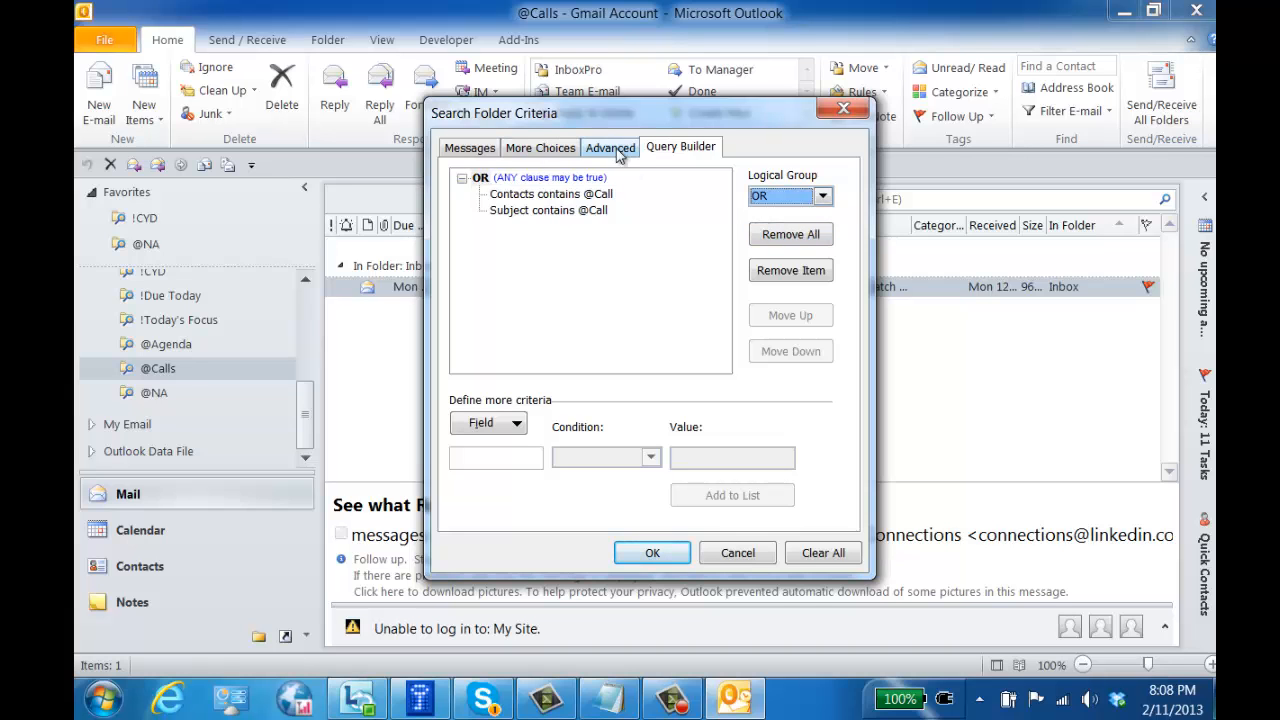
left_click(652, 554)
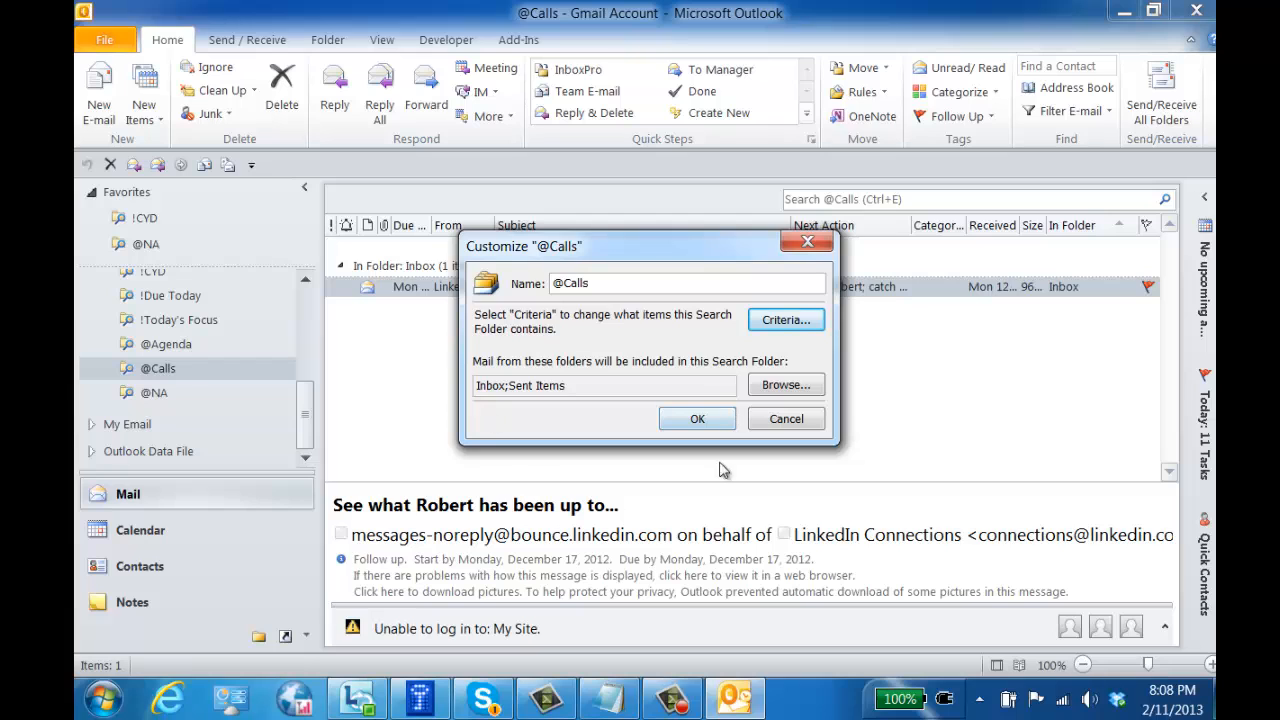
left_click(678, 419)
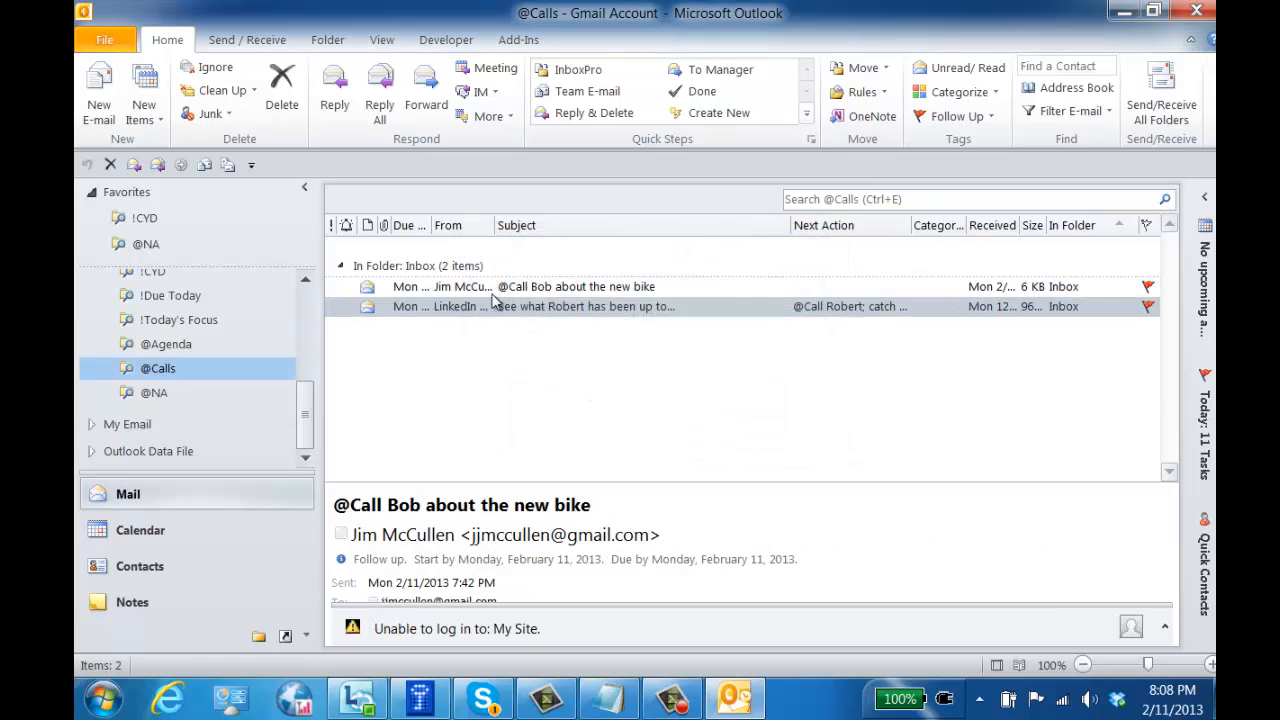